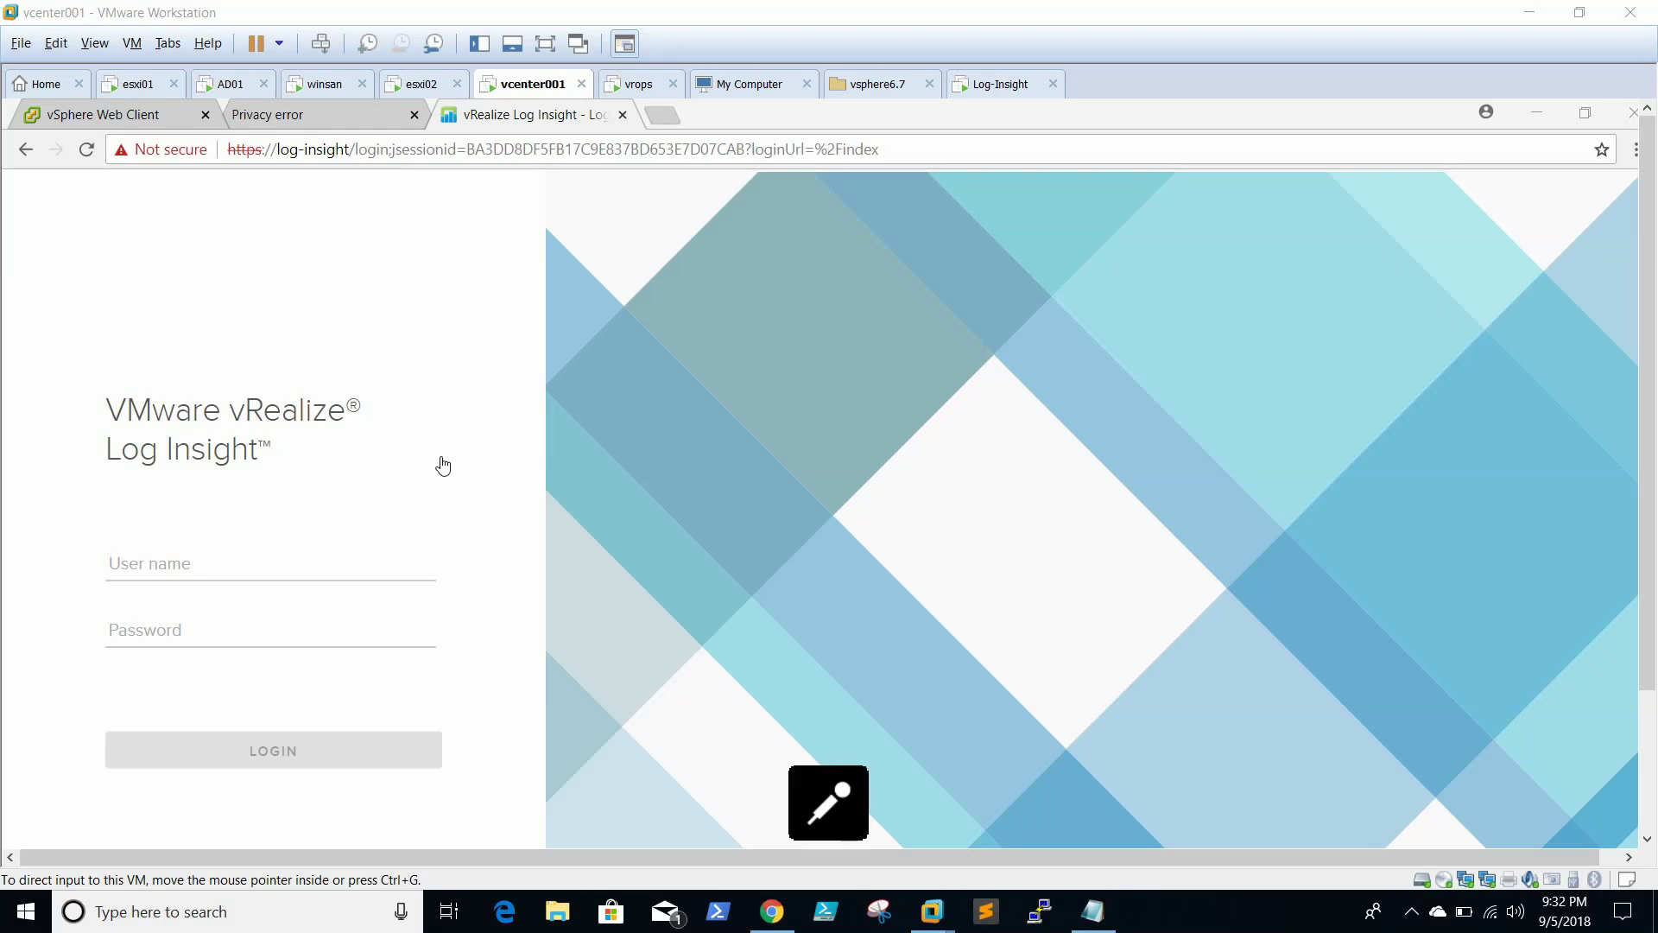
Sign in to Log Insight with the admin username and its password
left_click(272, 570)
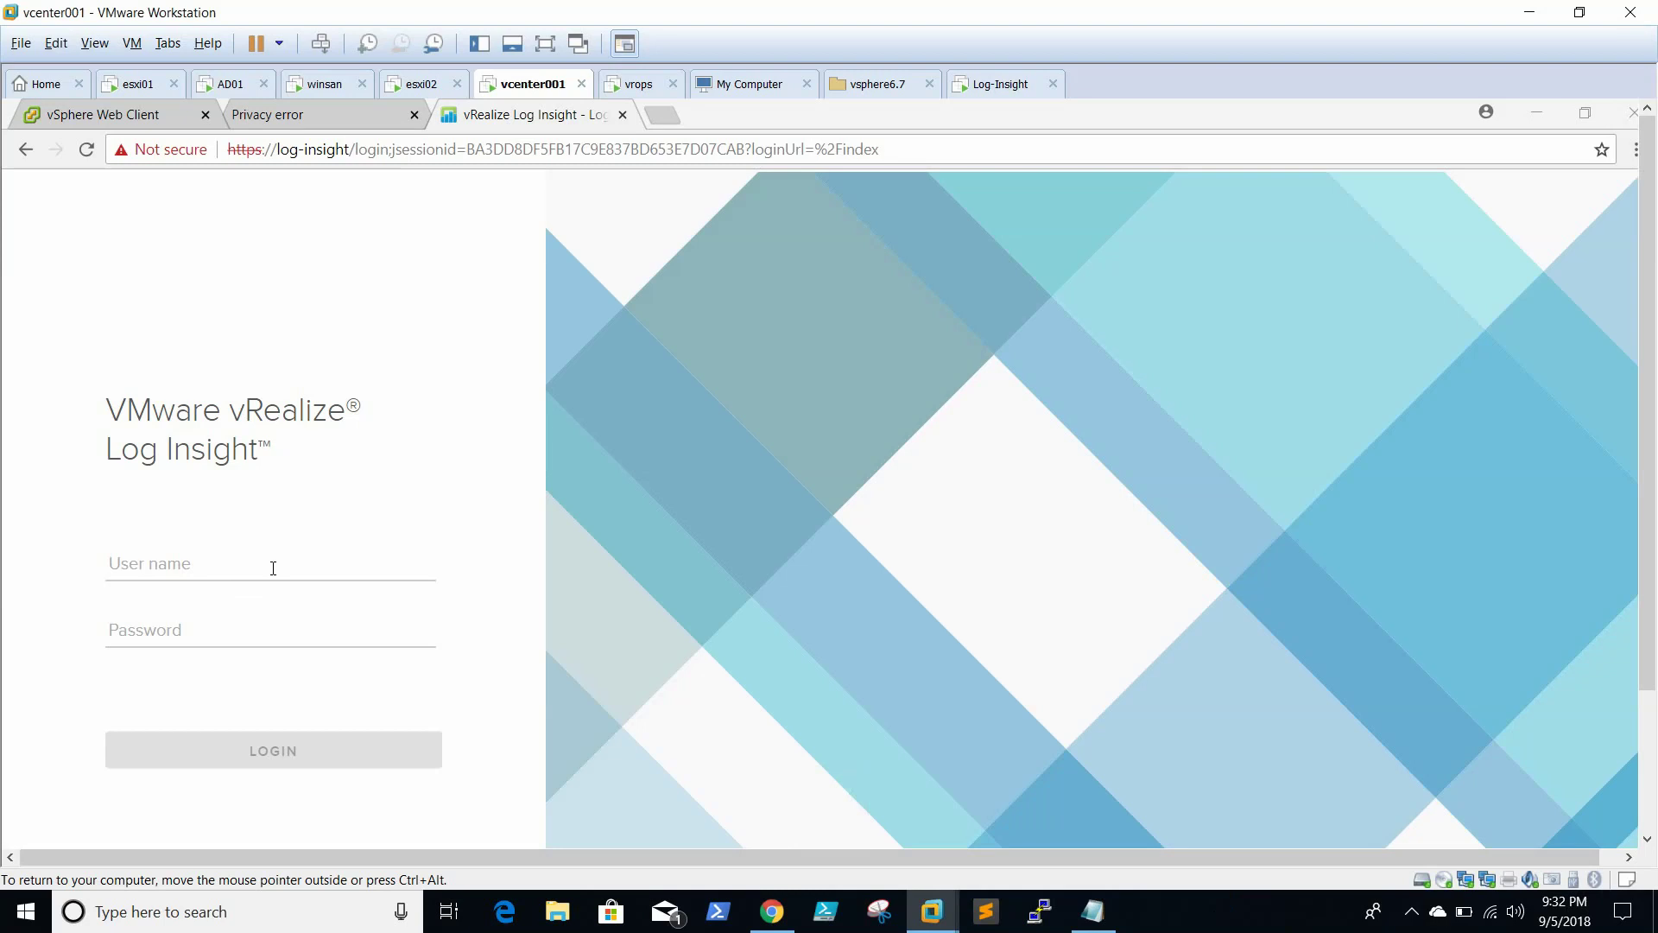
left_click(300, 566)
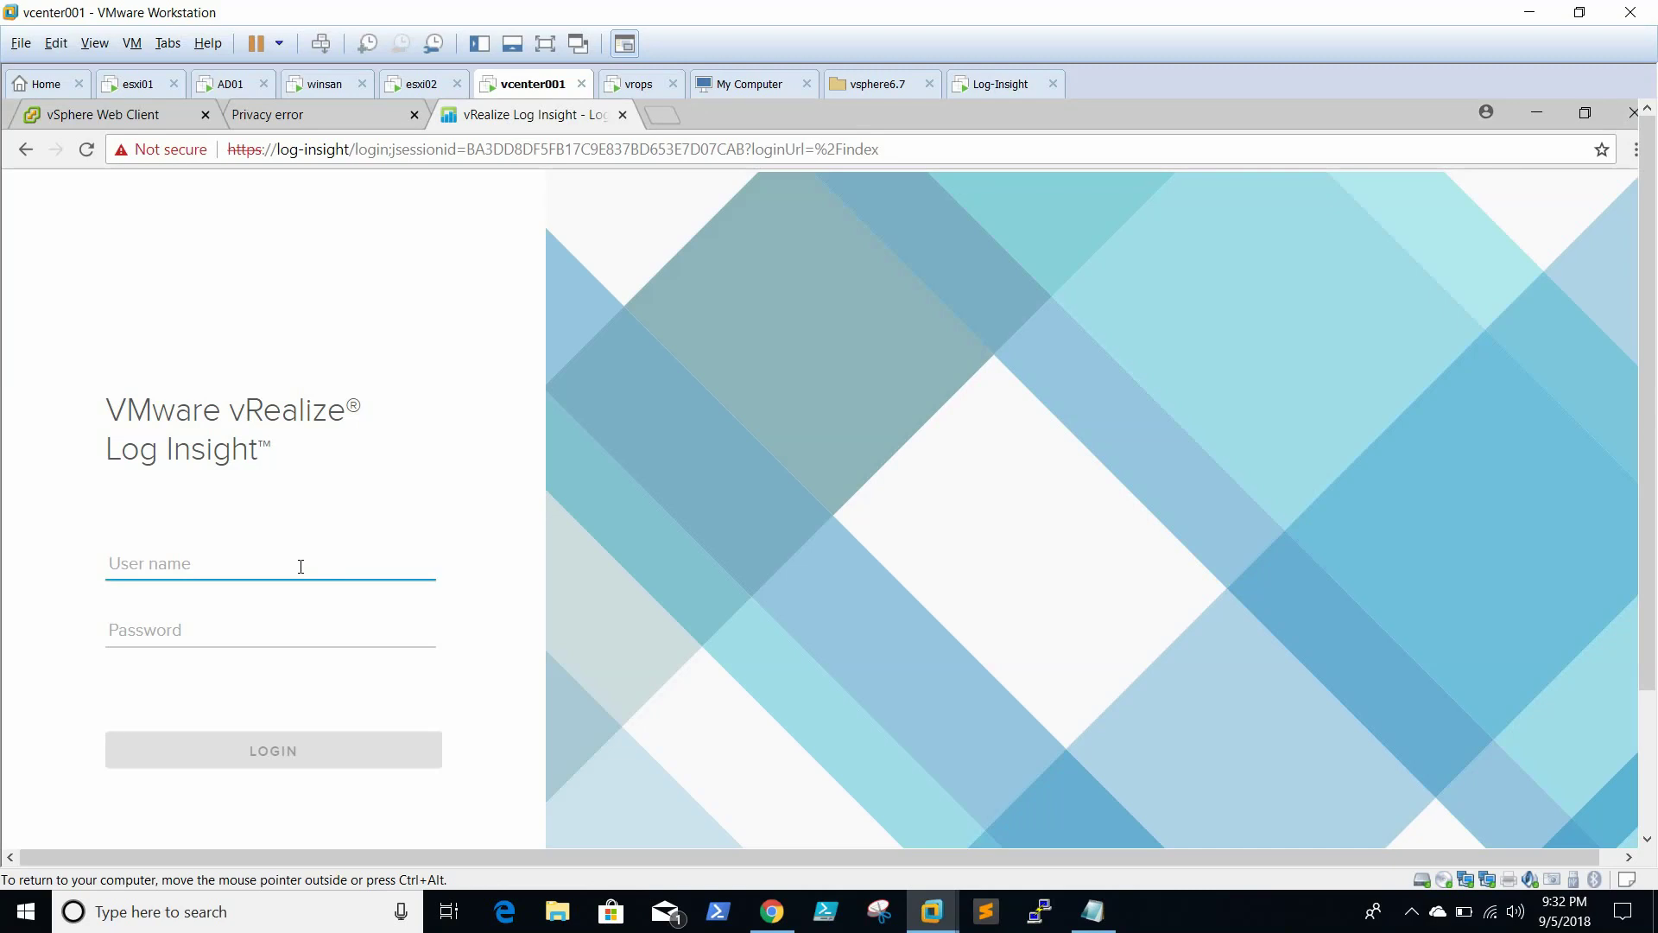
type("admin")
key("Tab")
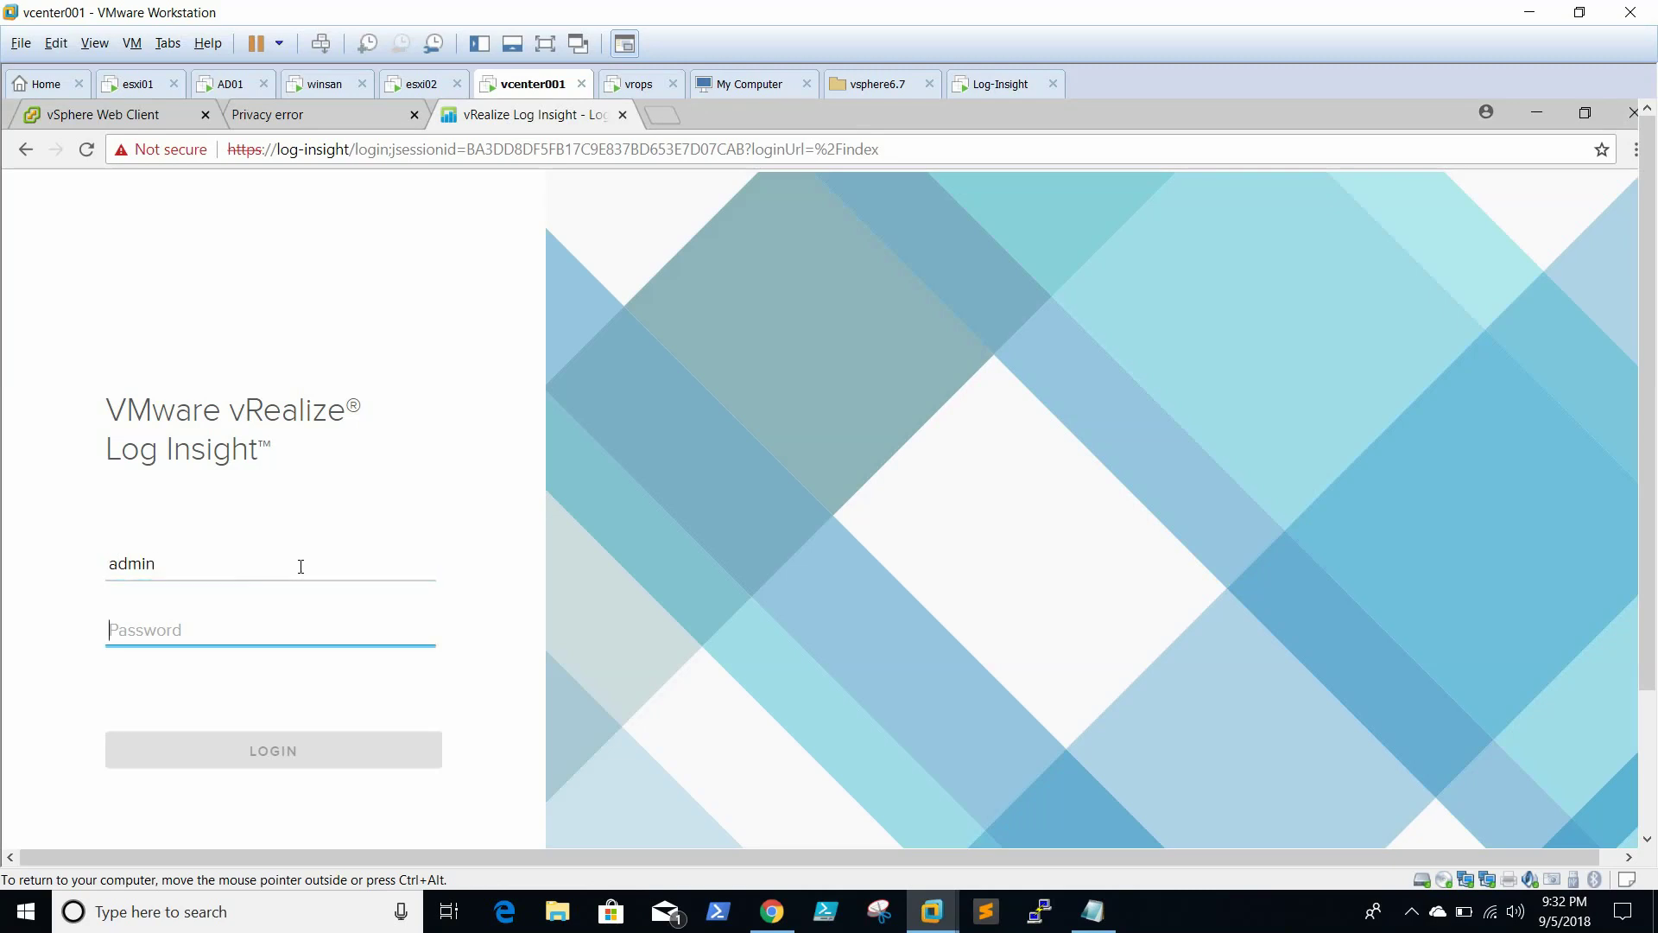
type("V")
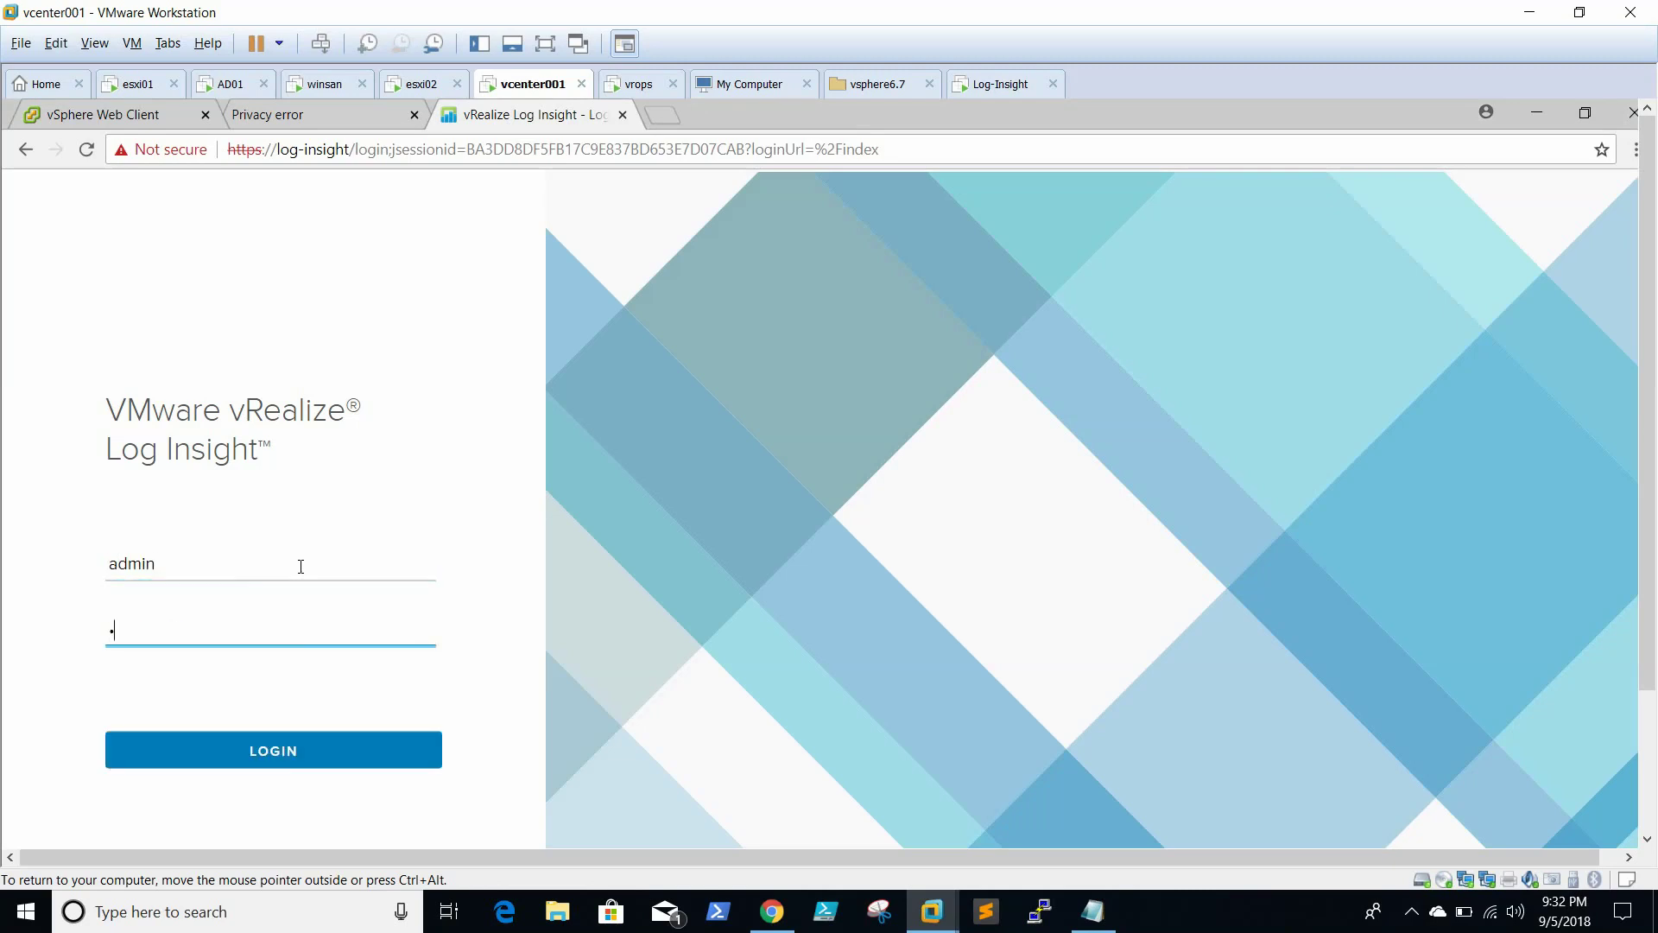
type("Mware123!")
key("Return")
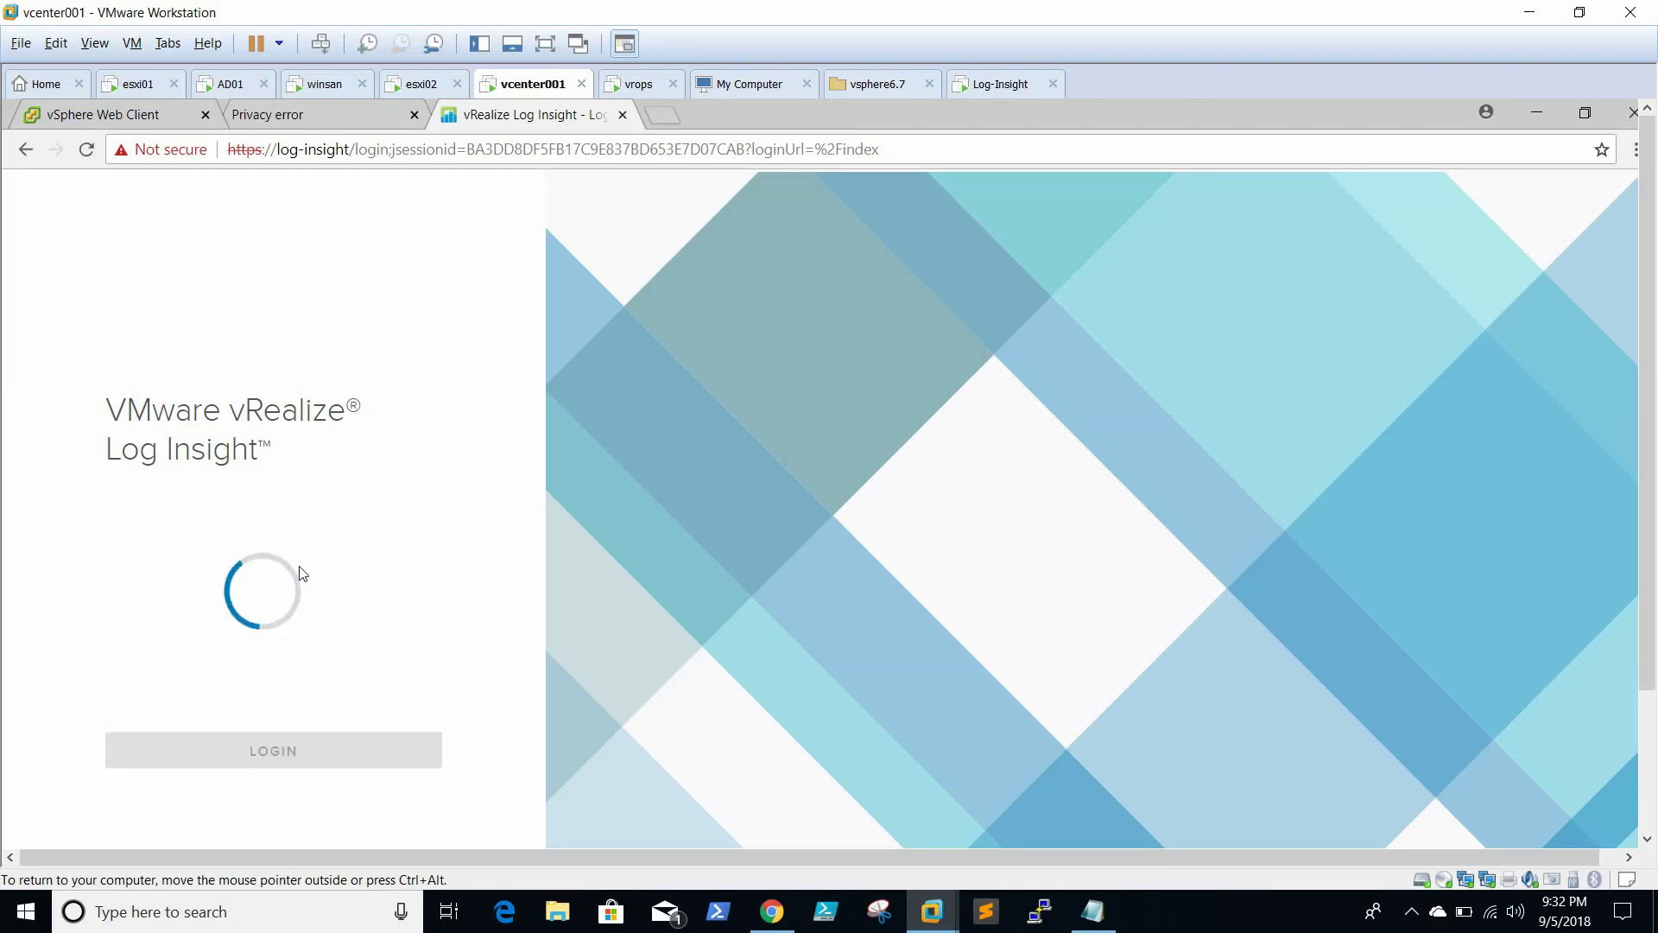
Bypass the vrops certificate warning by proceeding to vrops (unsafe)
left_click(336, 117)
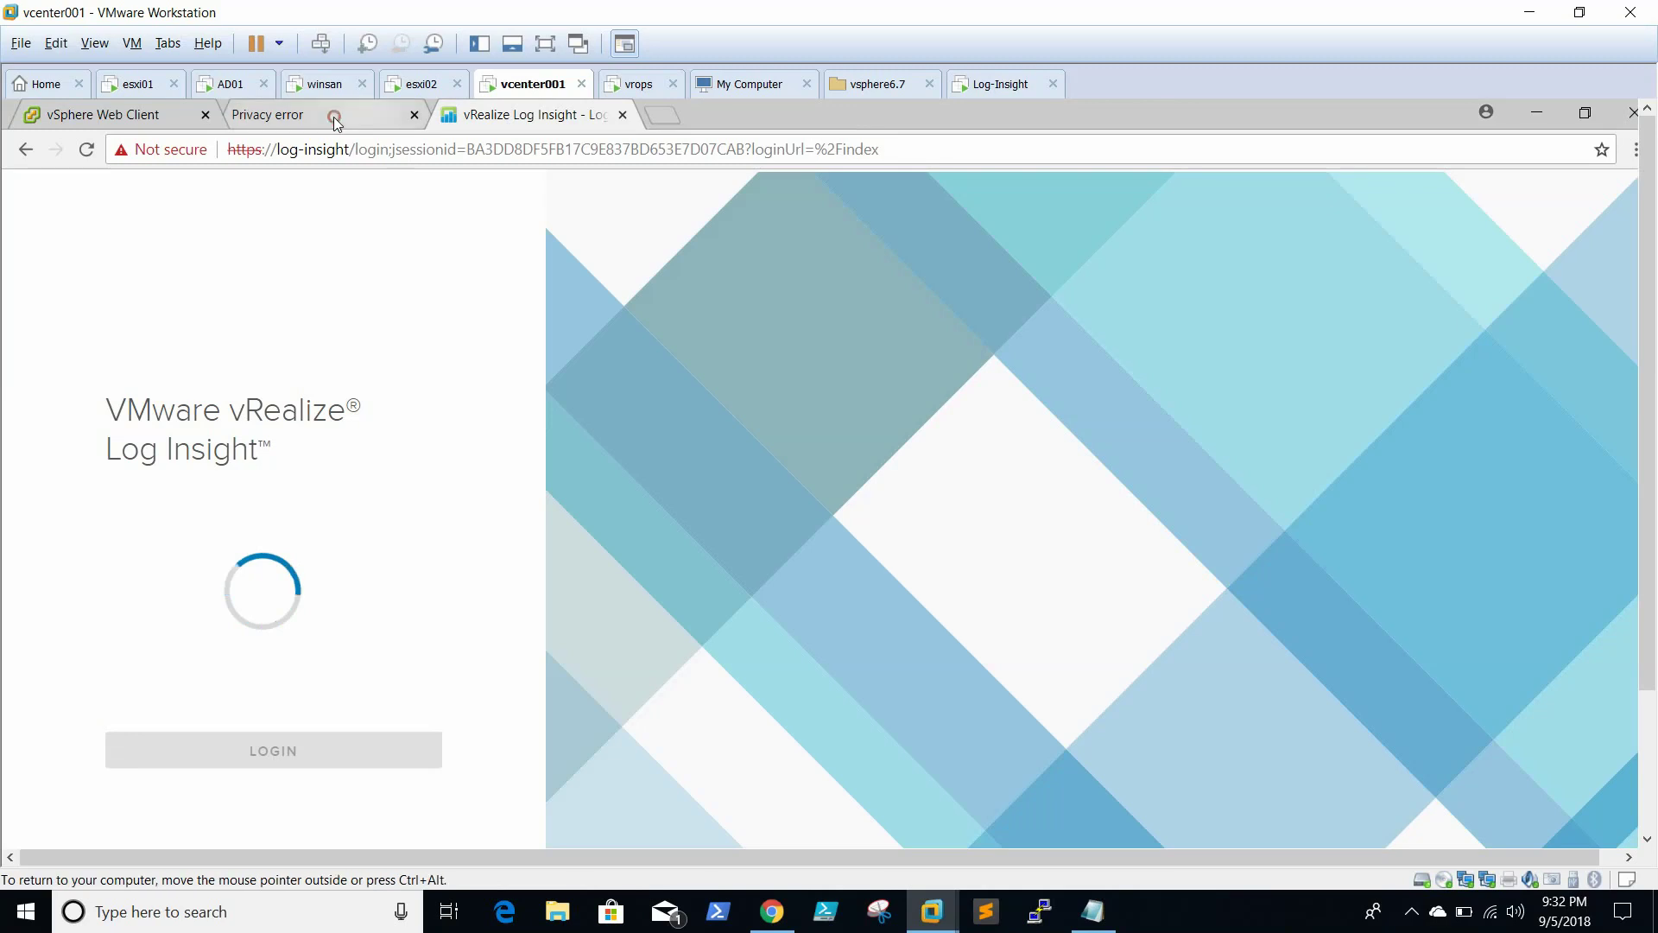
left_click(332, 116)
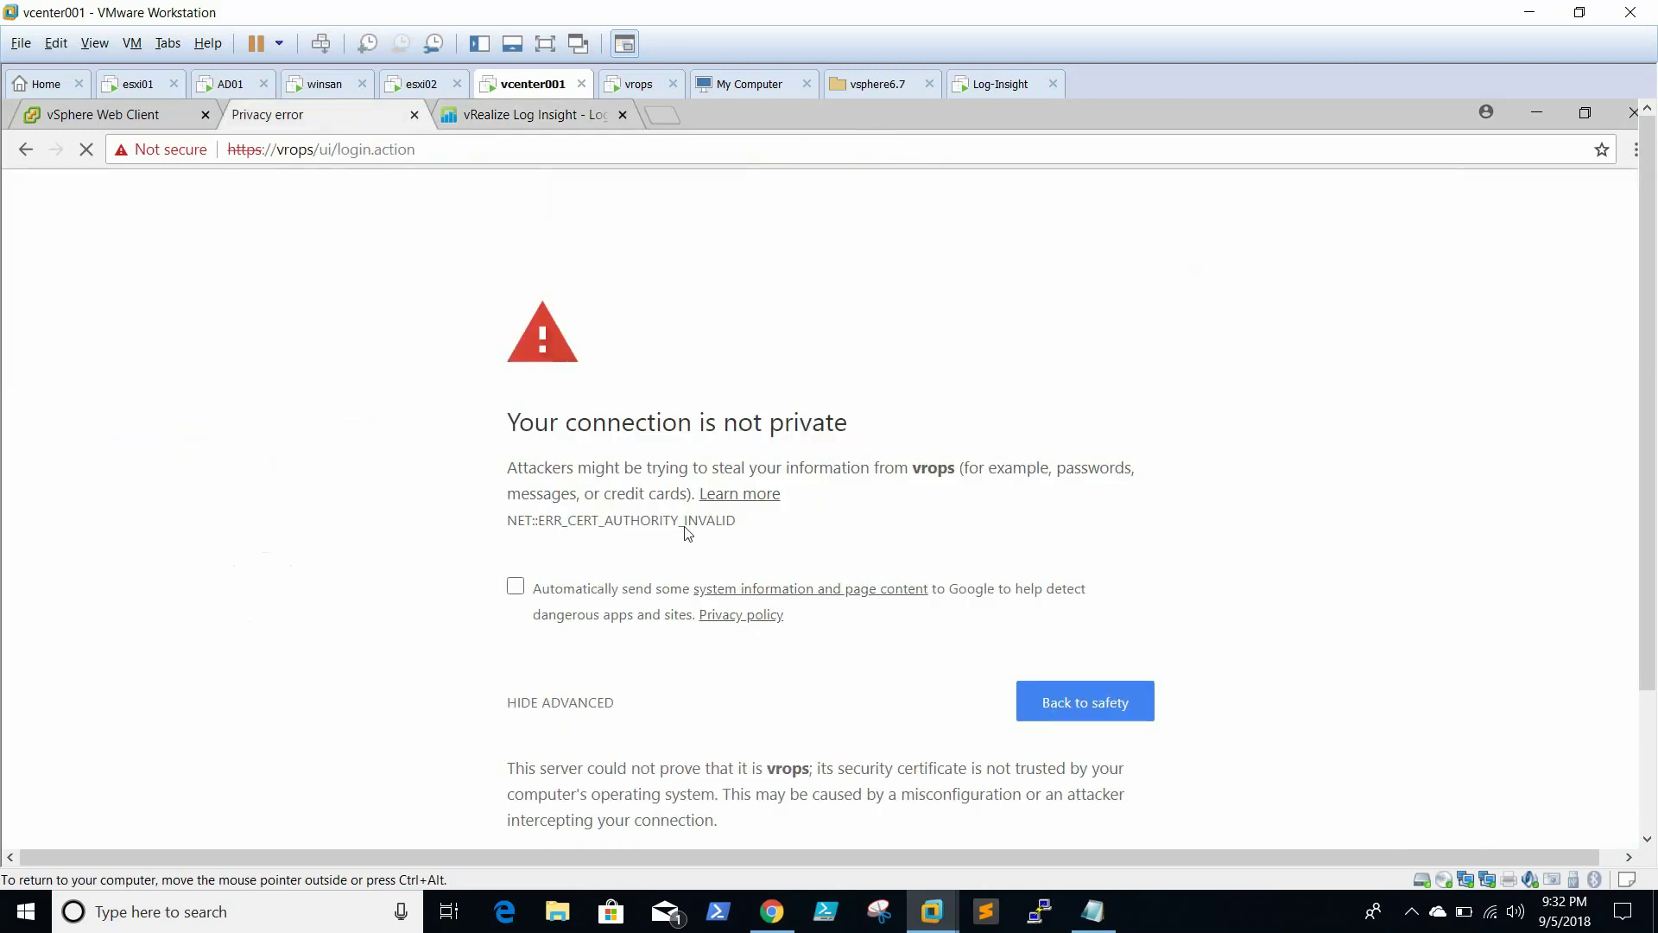
left_click(742, 688)
scroll(1647, 548, "down", 3)
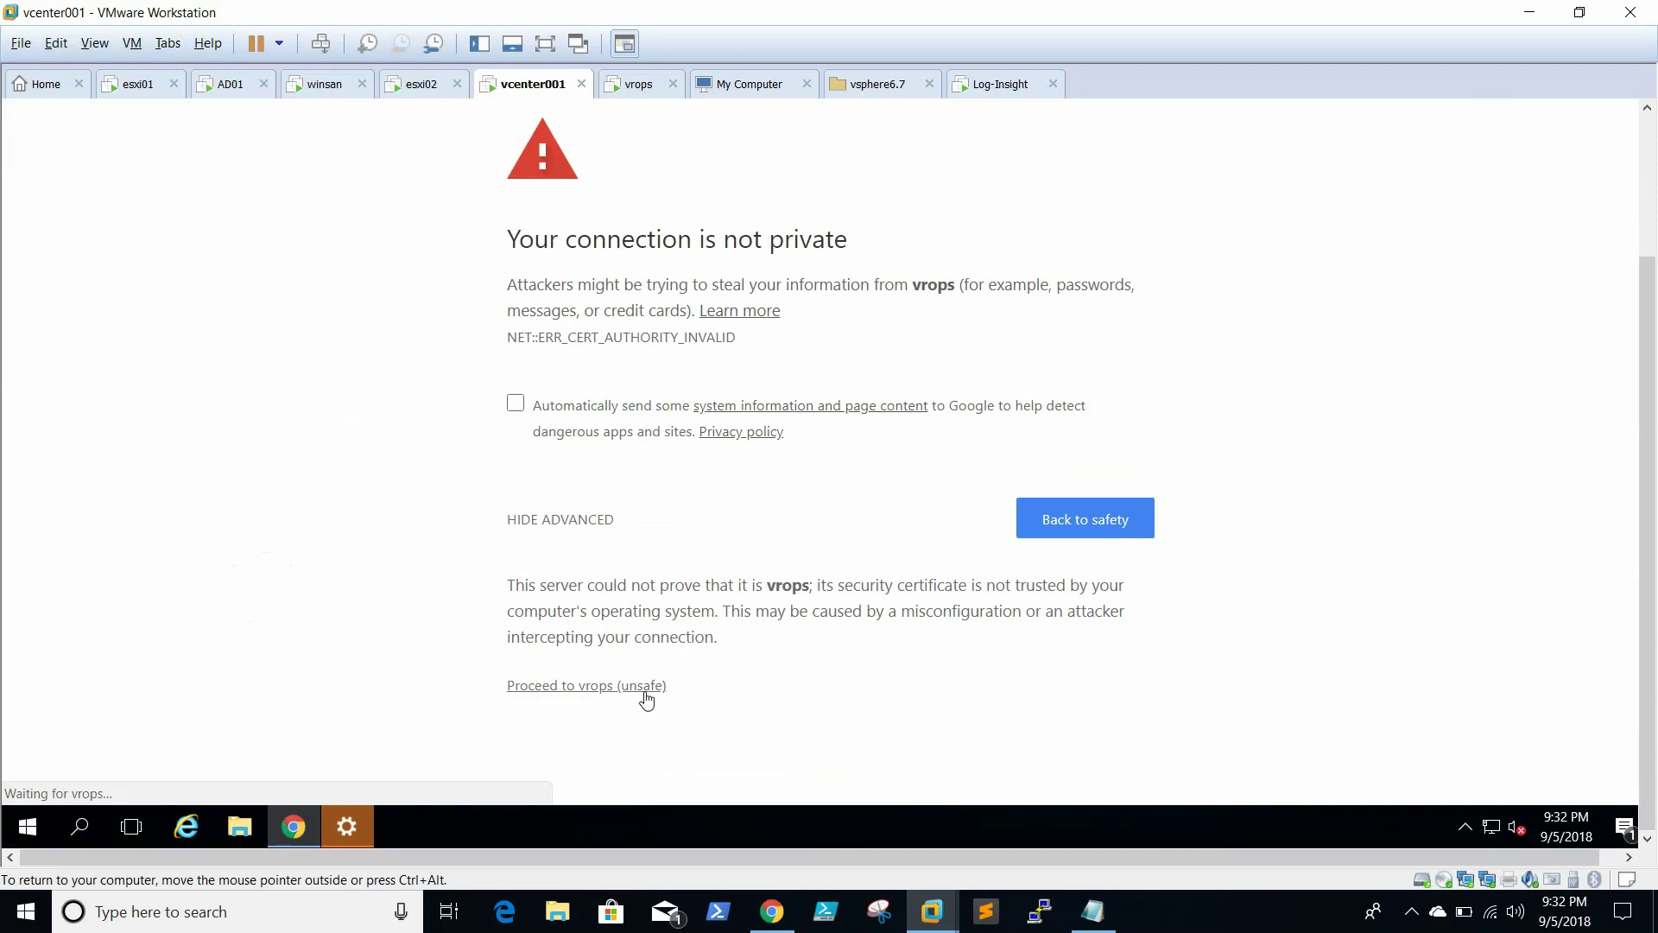
left_click(586, 688)
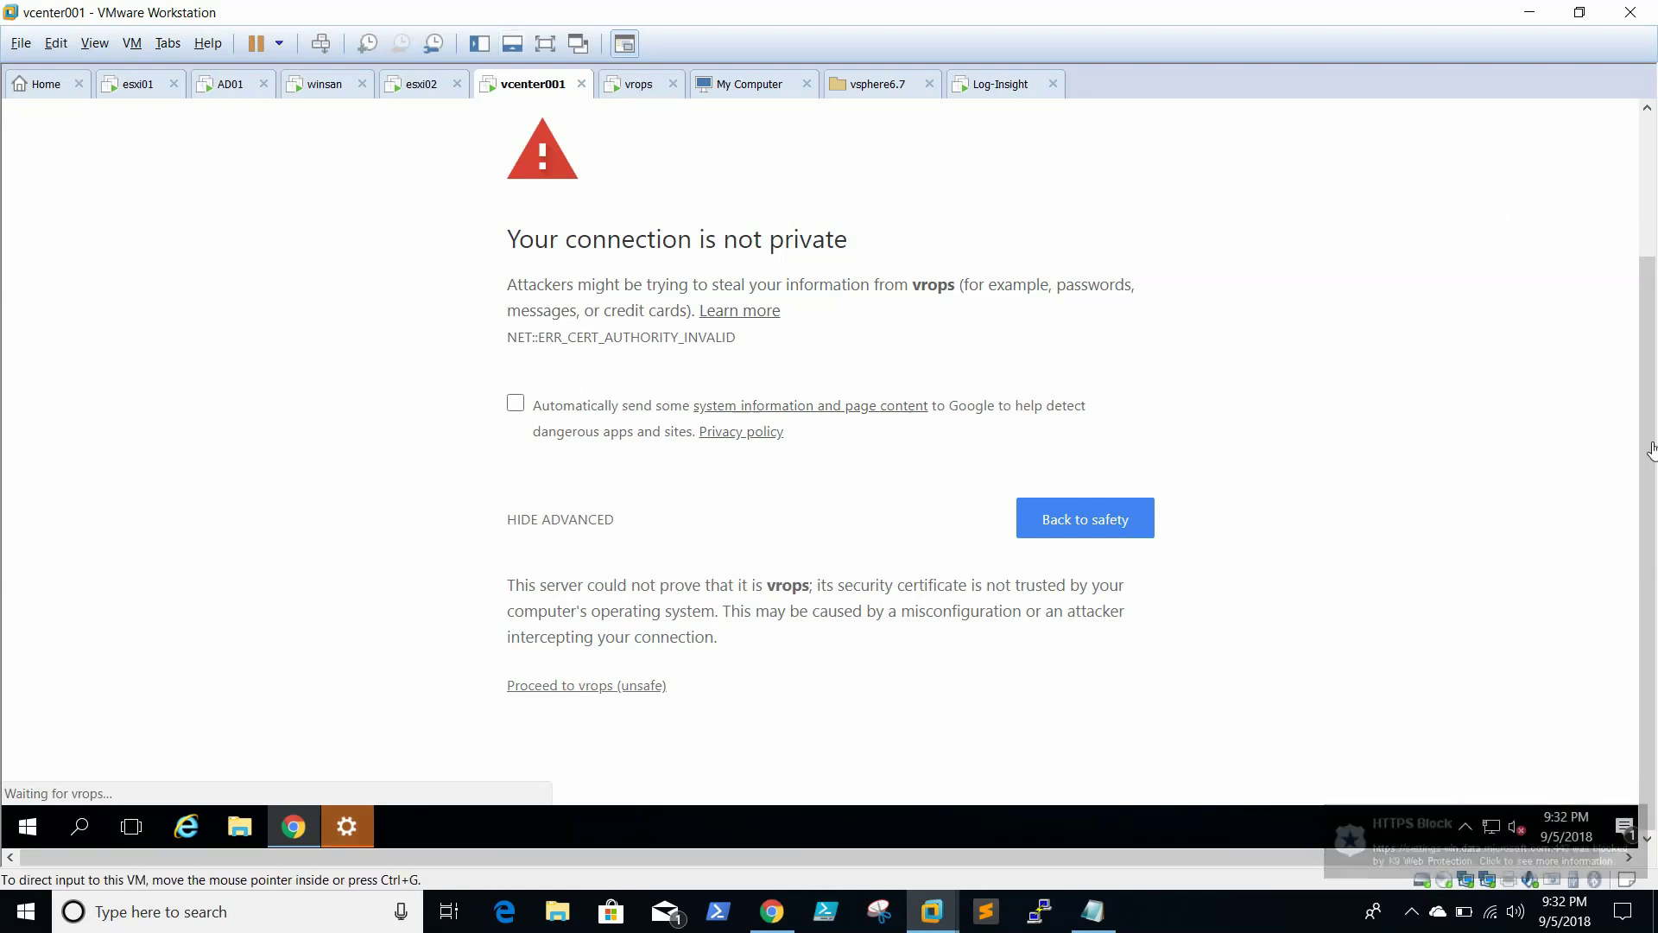
left_click_drag(1650, 442, 1649, 326)
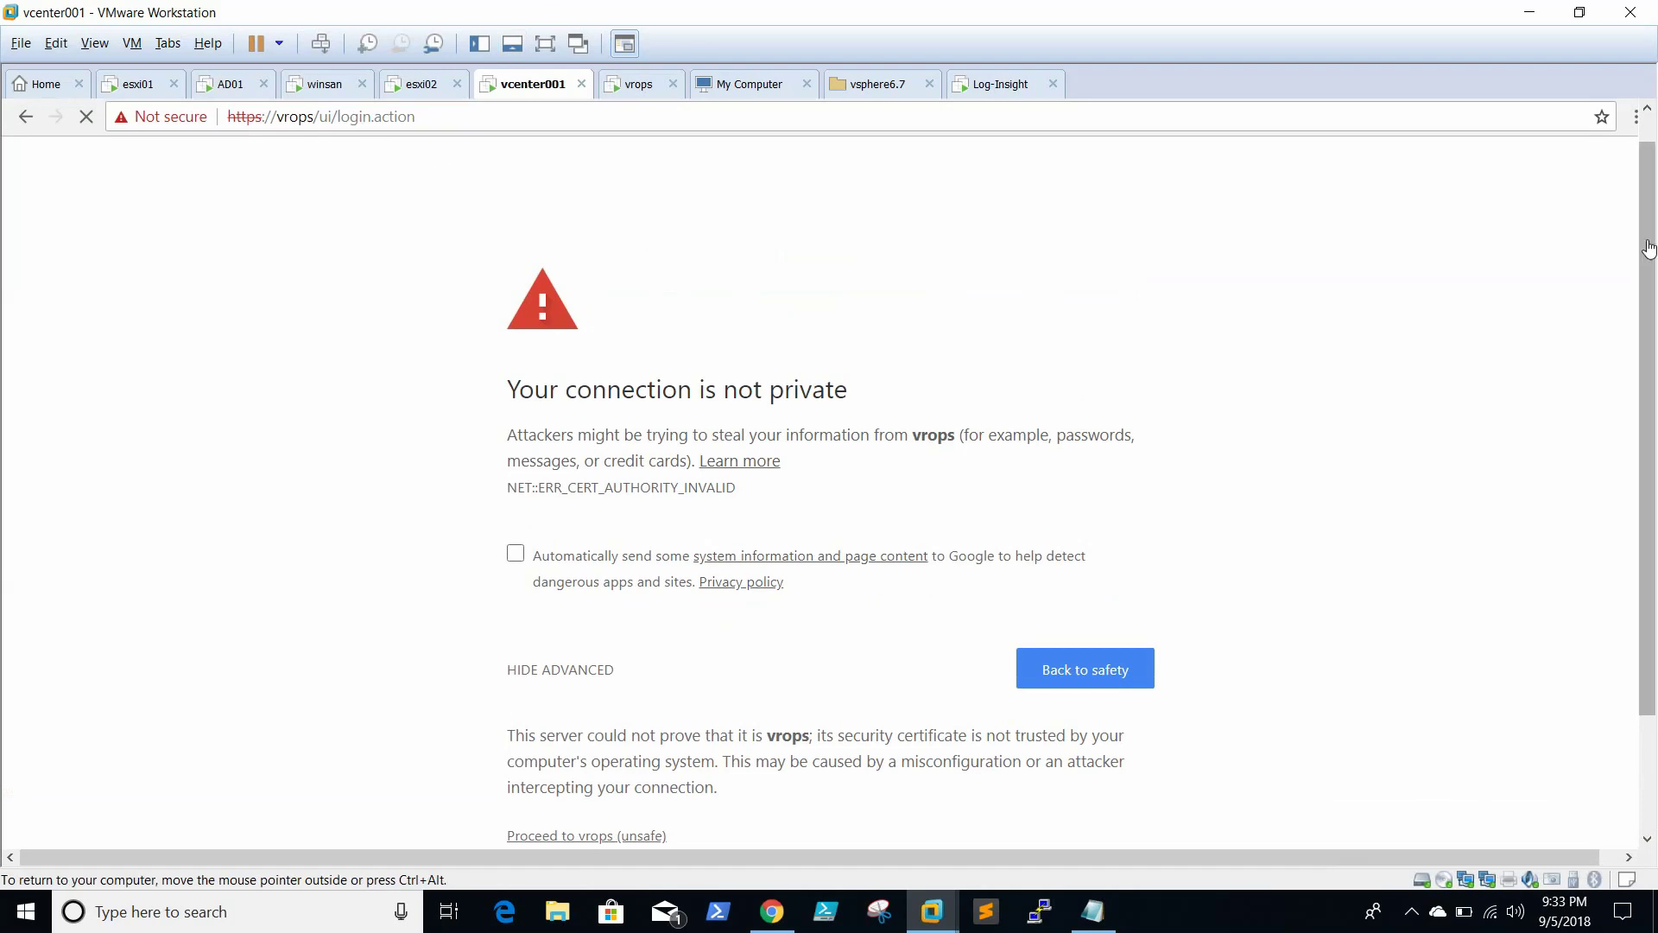
left_click_drag(1644, 349, 1644, 316)
Return to the Log Insight tab and let the General Overview dashboard finish loading
left_click(563, 113)
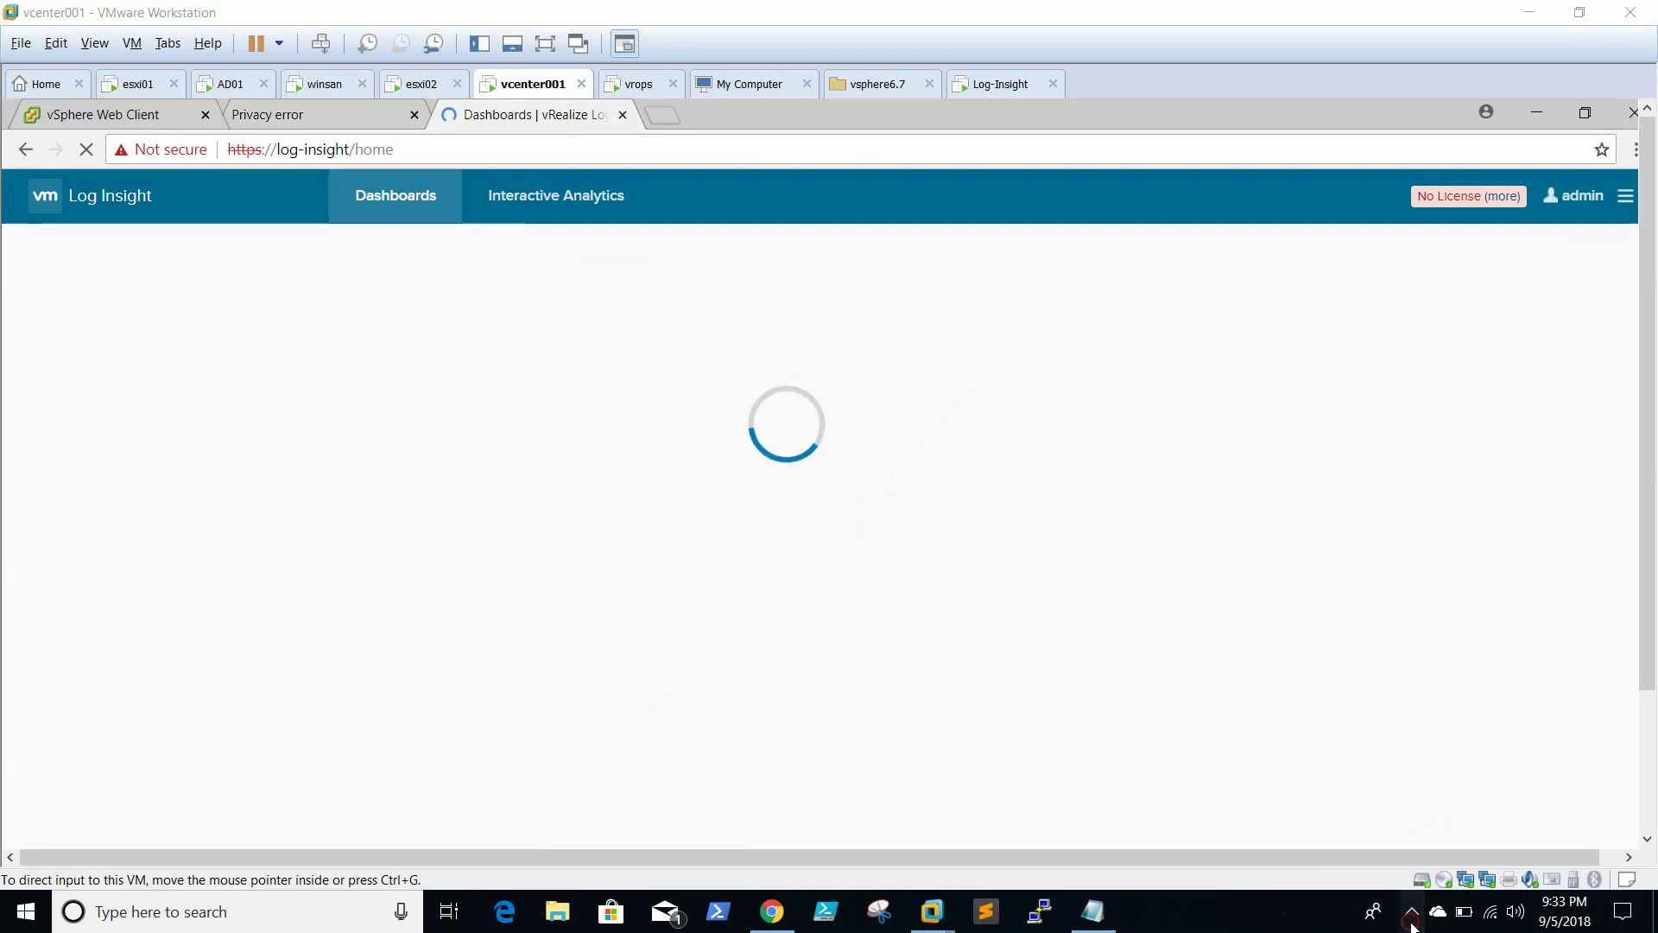
left_click(1411, 922)
left_click(1291, 922)
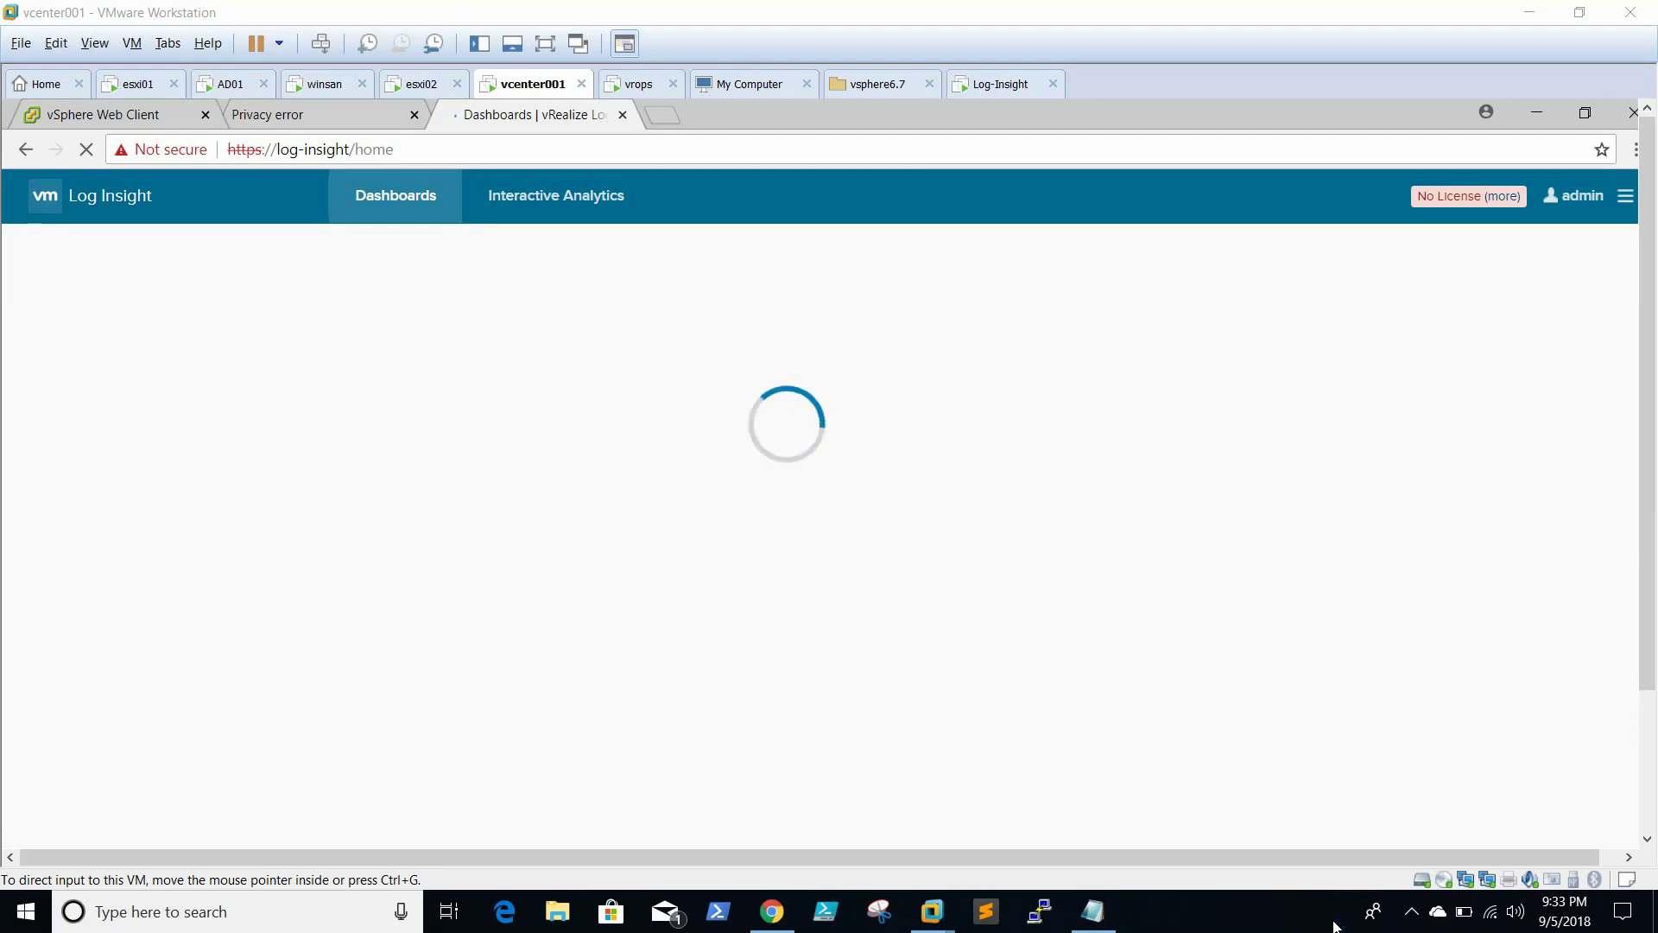
left_click(1411, 913)
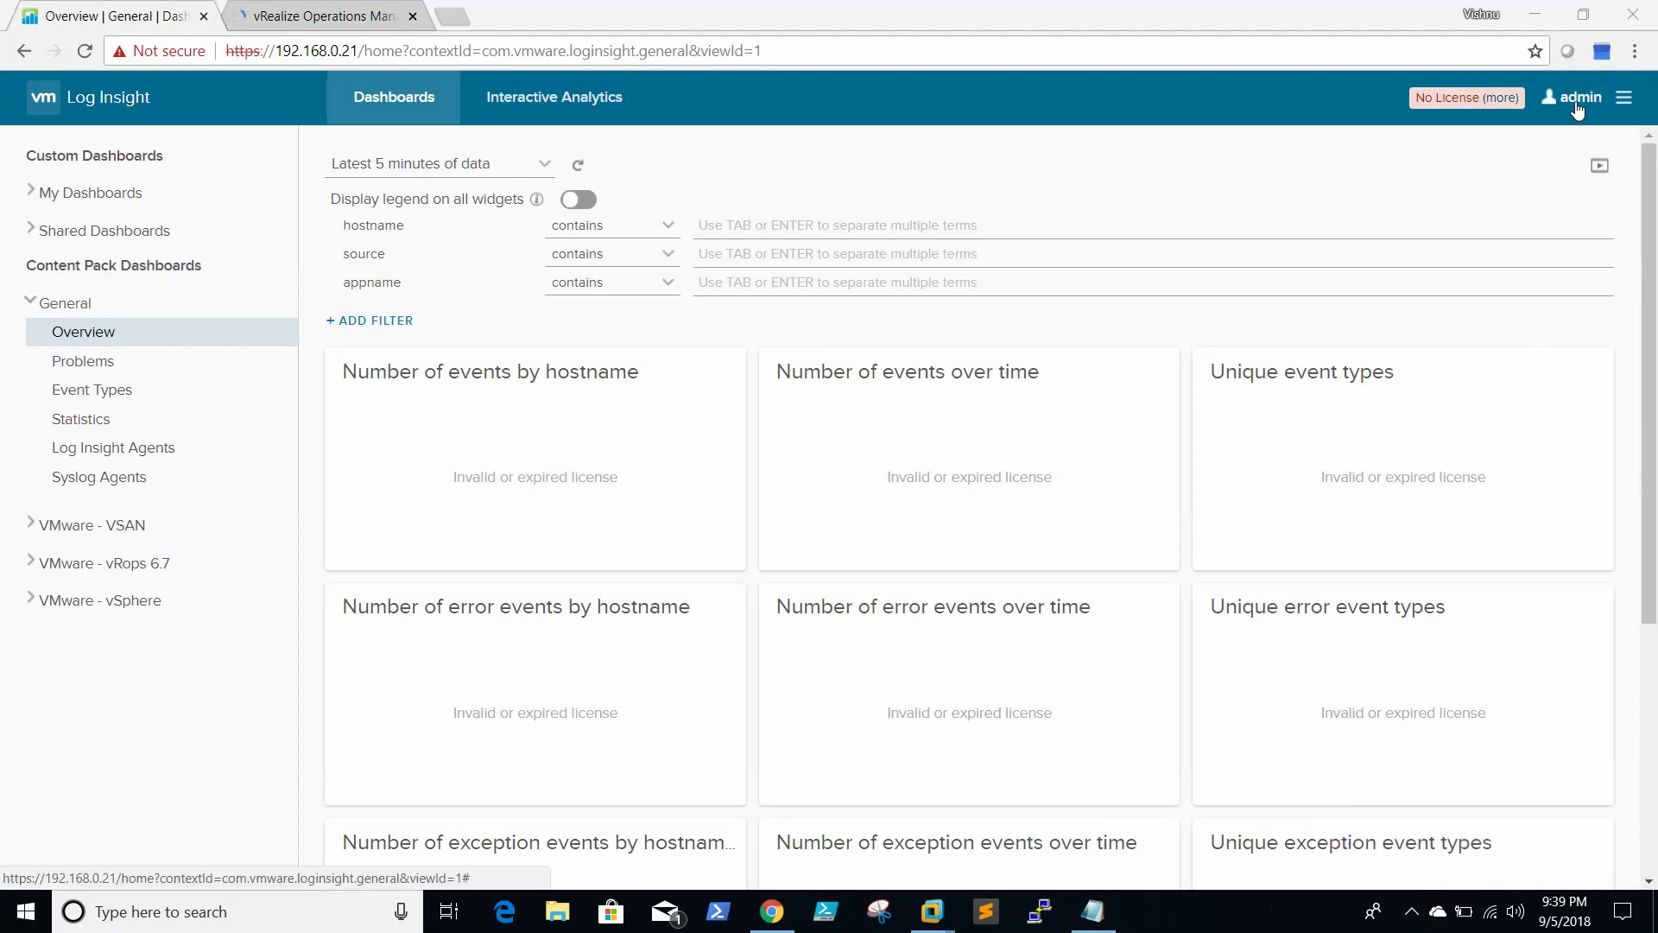
Go to Administration > Integration > vSphere to start adding a vCenter server
left_click(1576, 102)
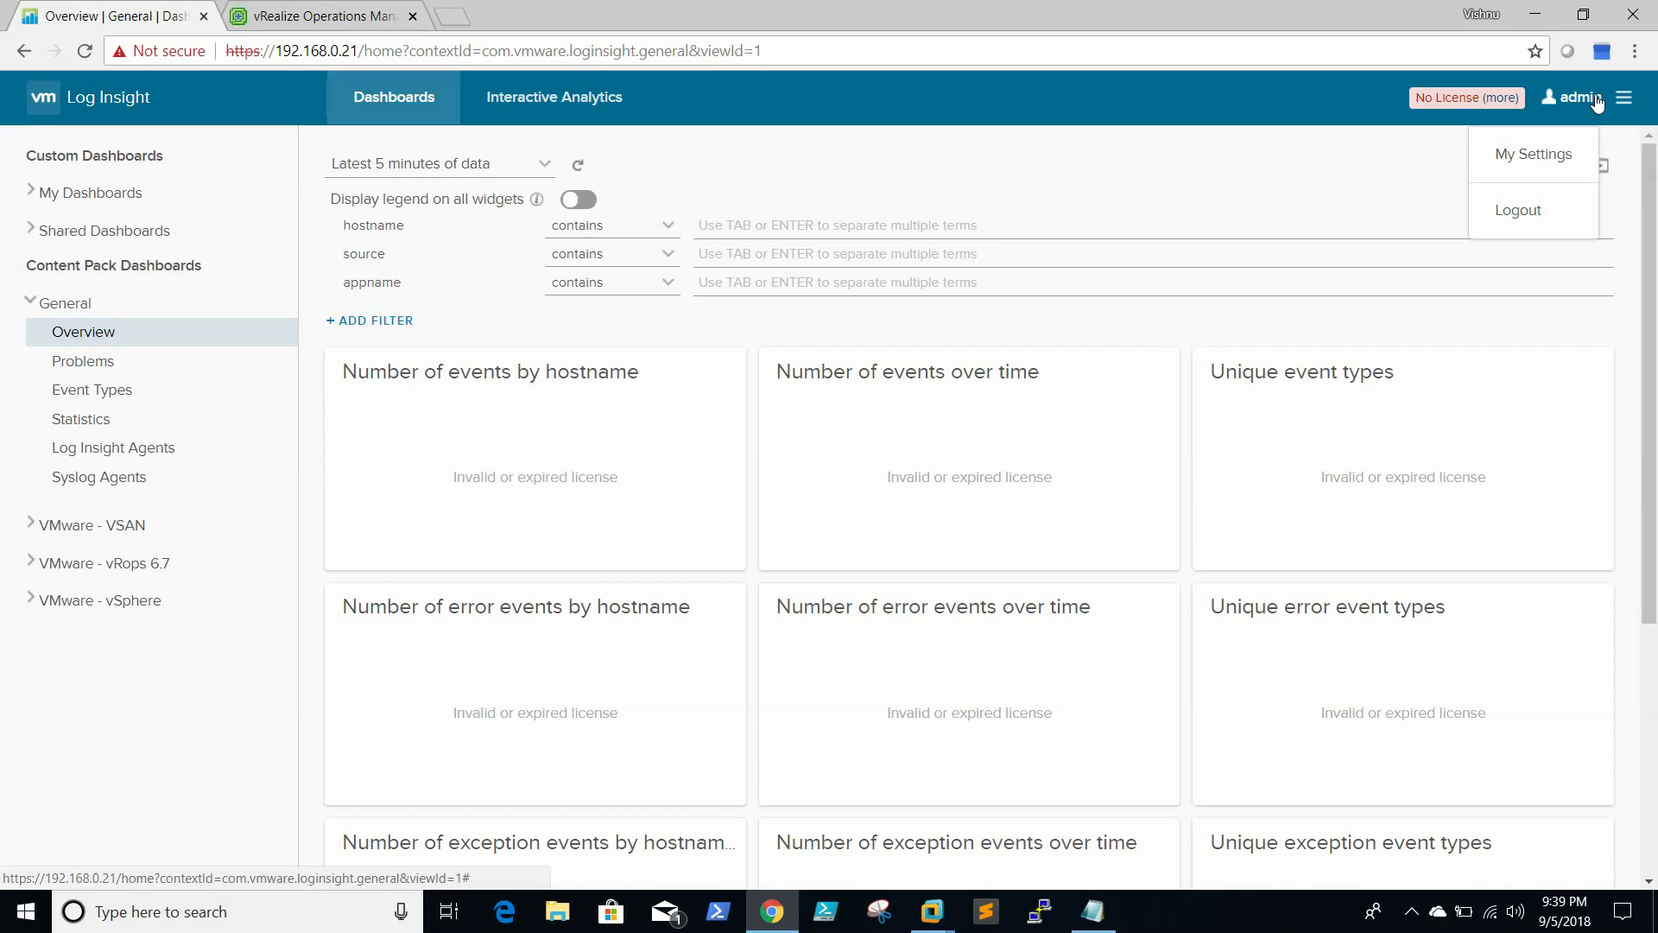
left_click(1625, 98)
left_click(1626, 98)
left_click(1593, 141)
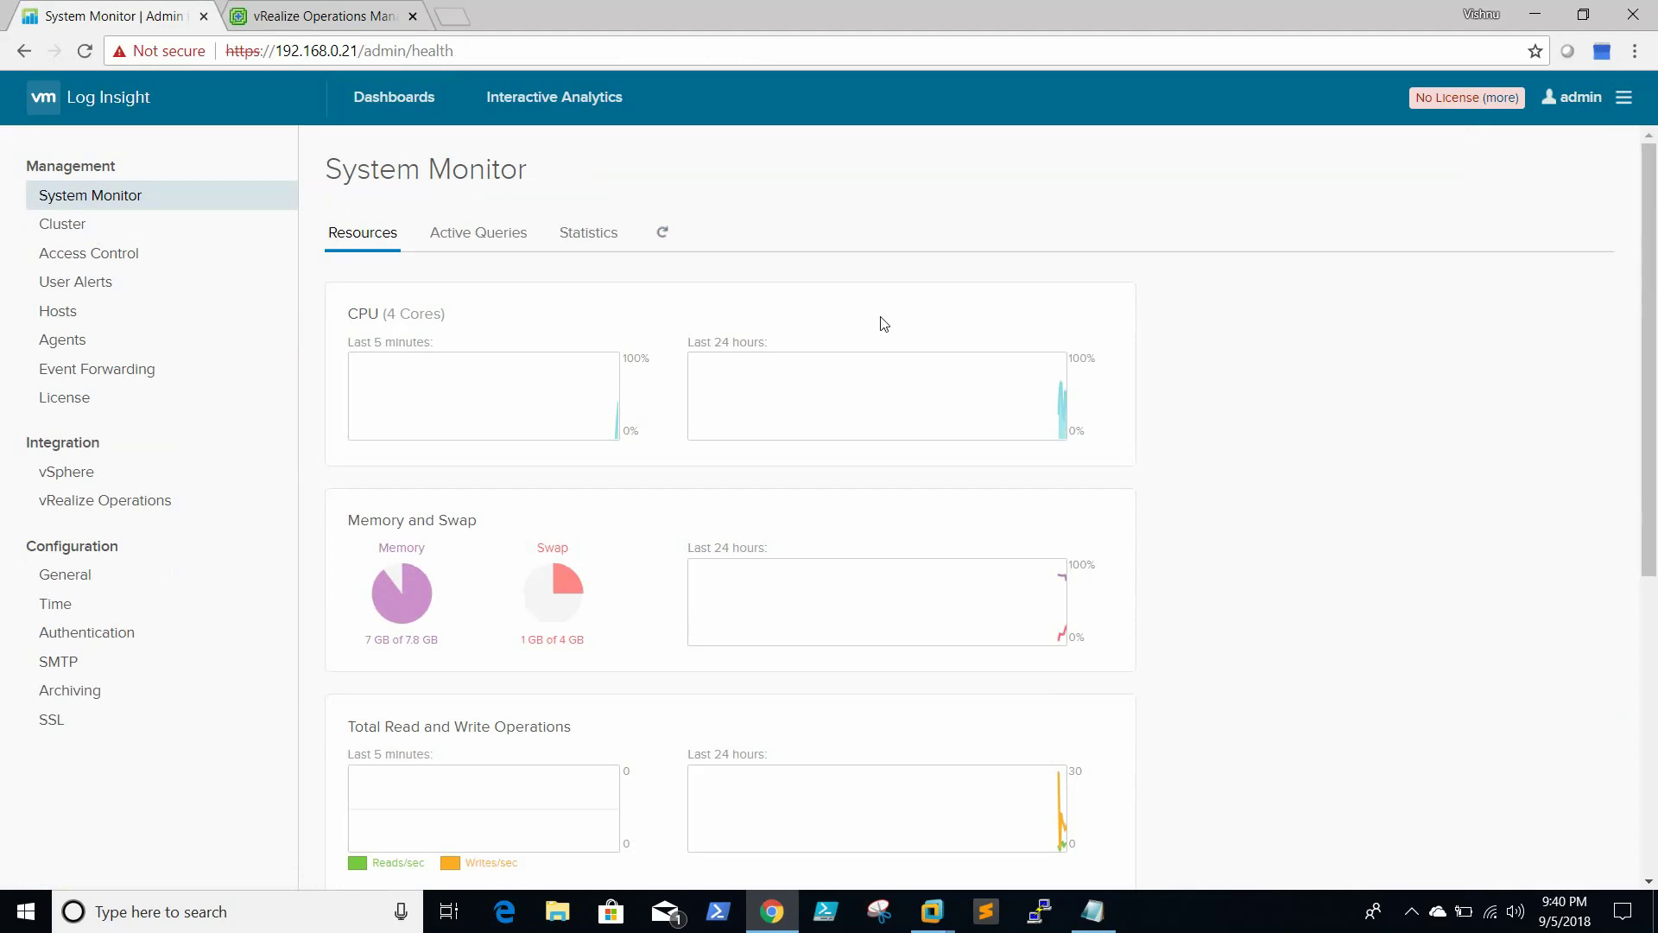
left_click(76, 479)
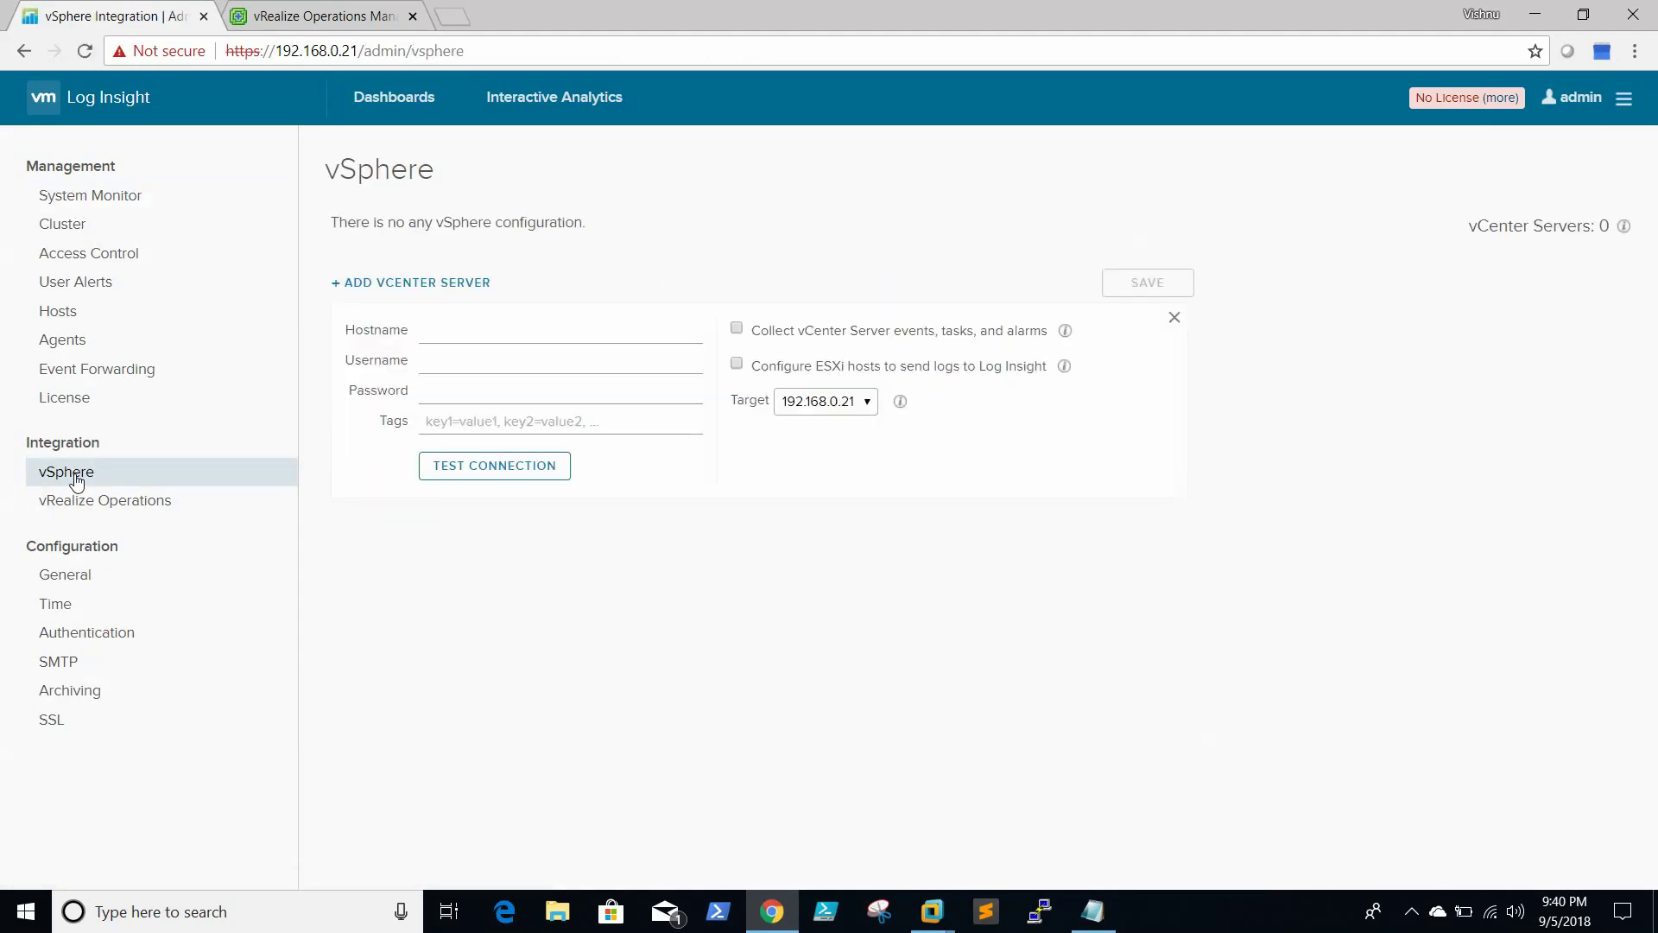
left_click(506, 331)
Fill the vCenter form with hostname vcenter001.flc.com and the administrator account credentials
type("vcent")
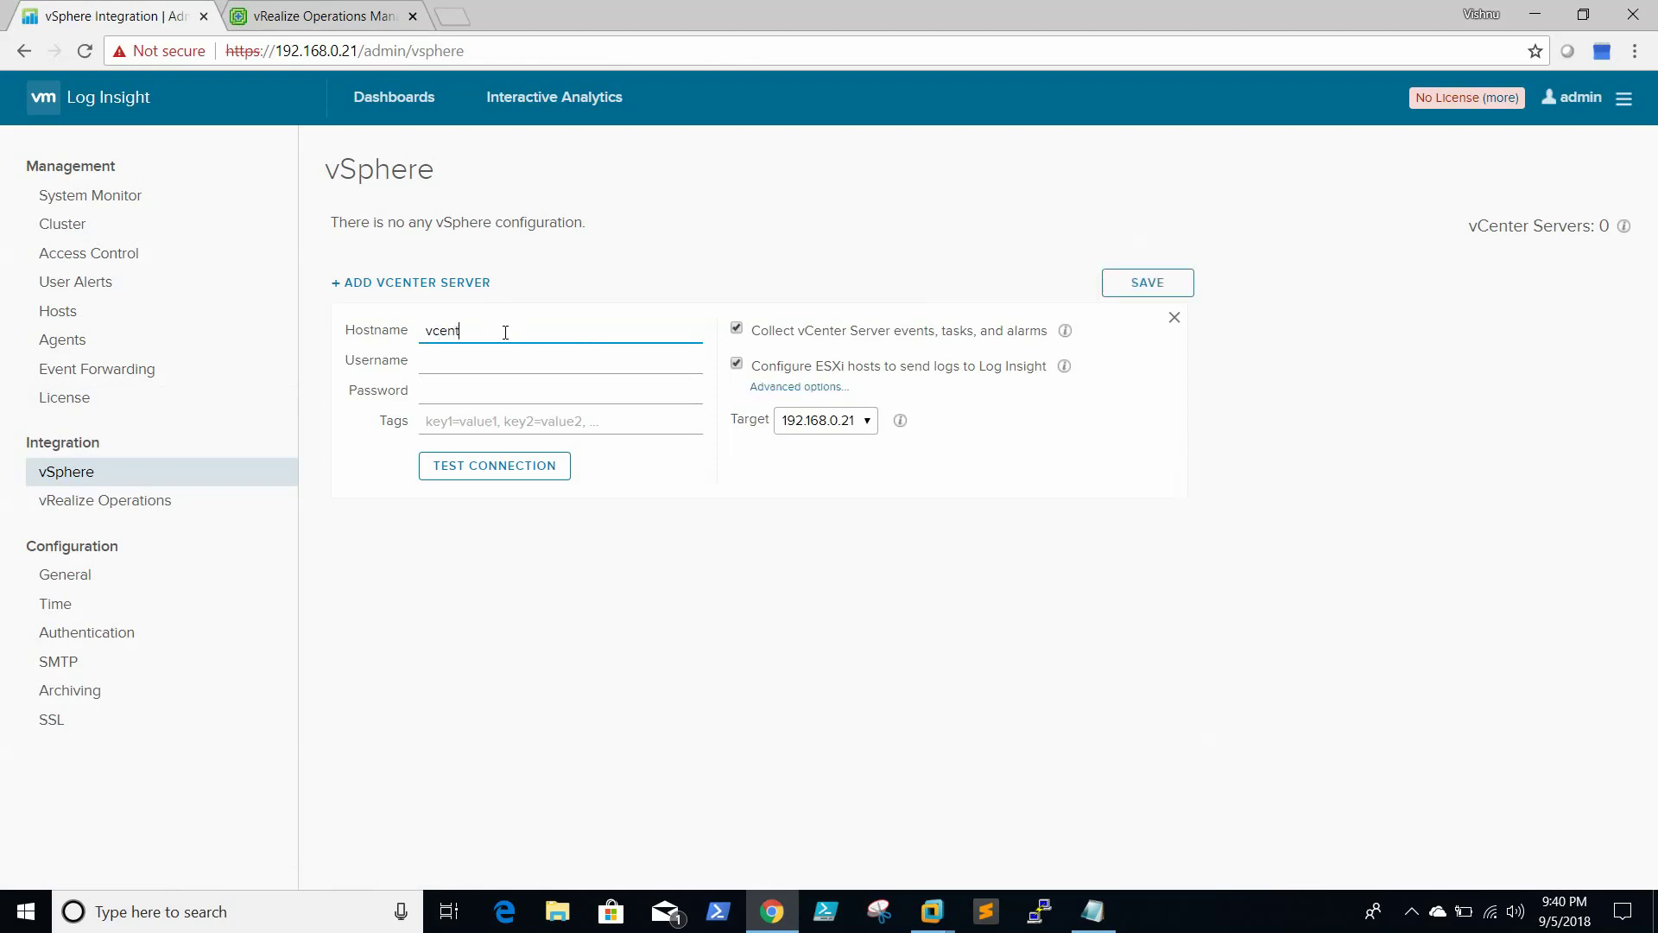
type("er")
type("001")
type(".ff.com")
left_click(947, 924)
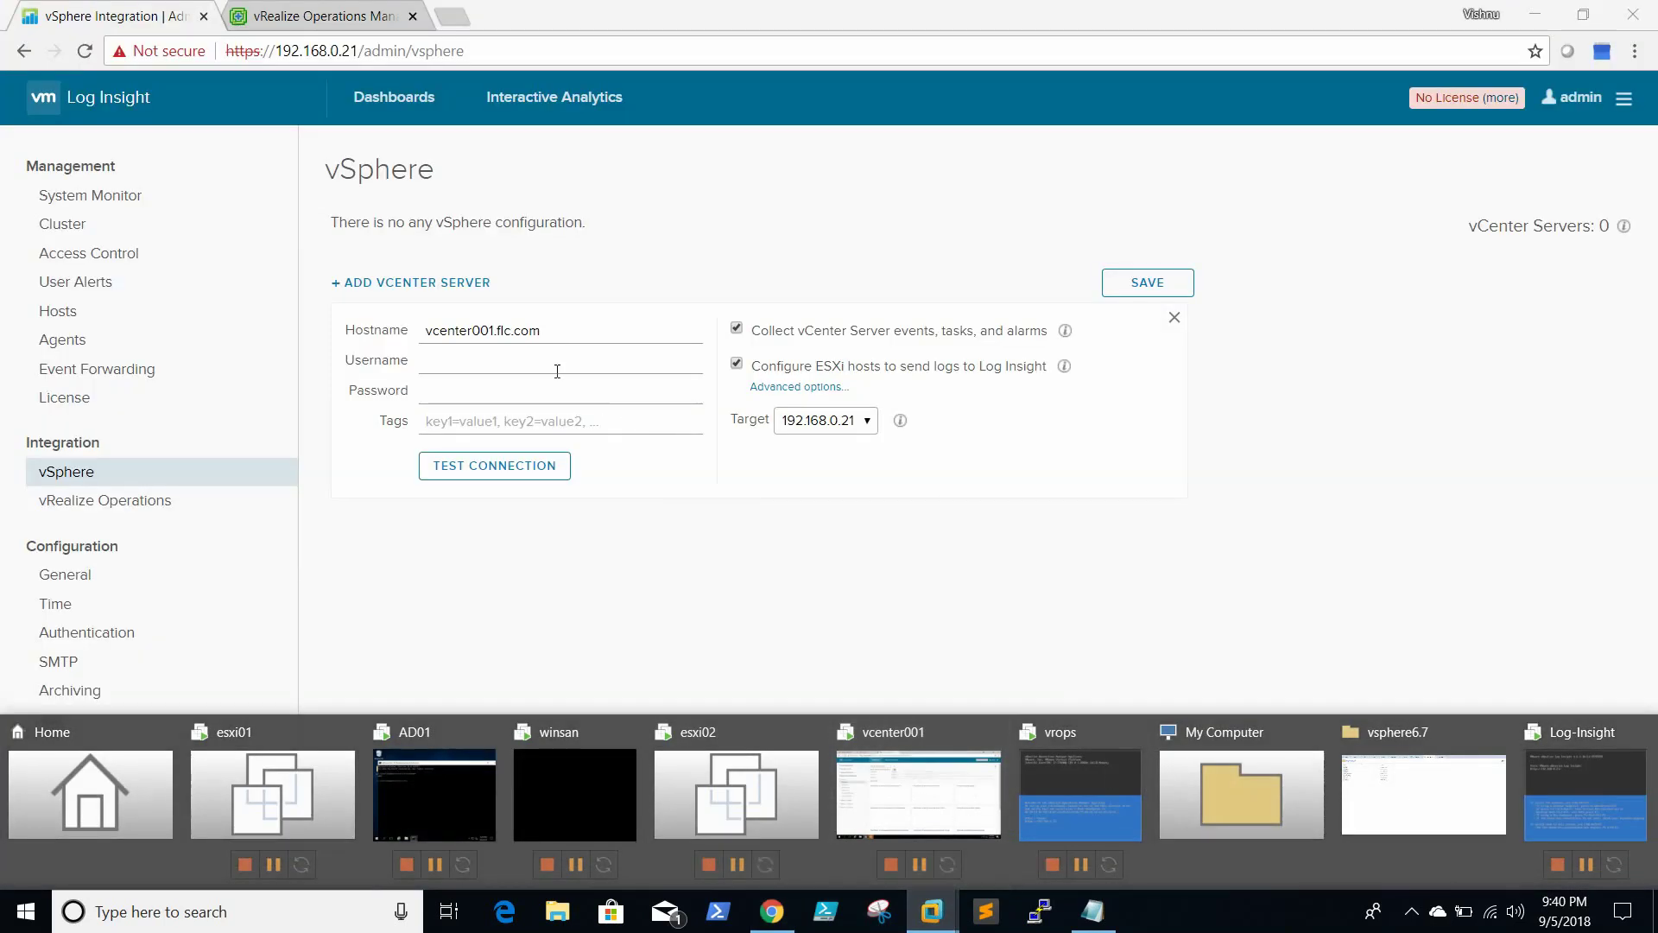
left_click(511, 353)
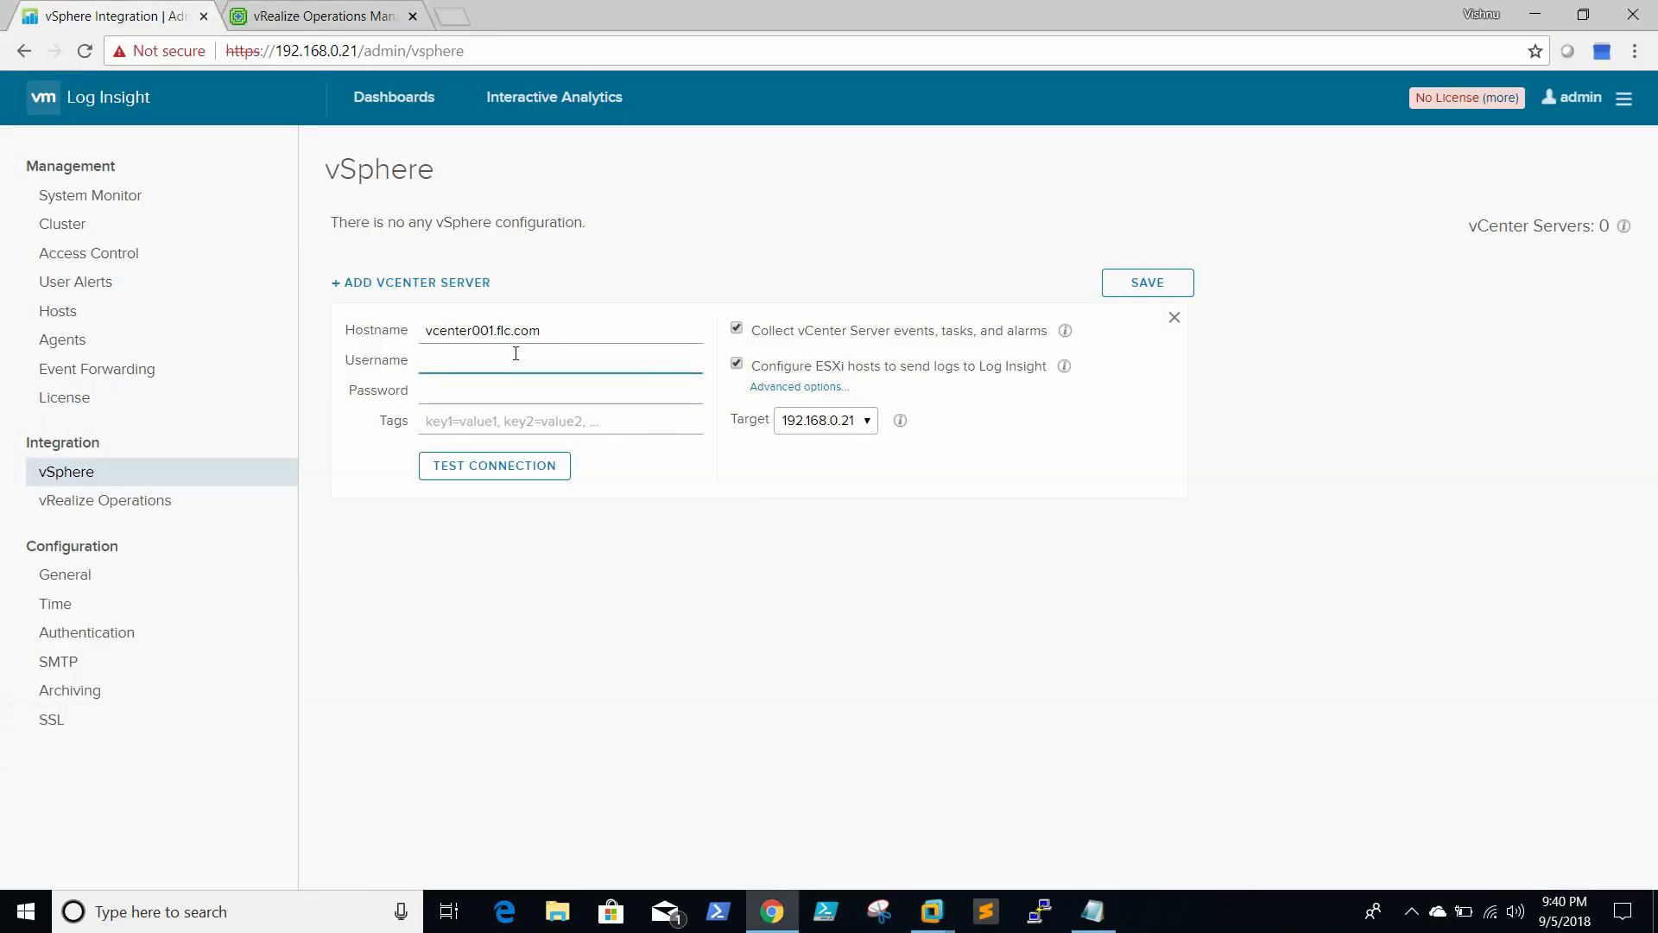
key("Tab")
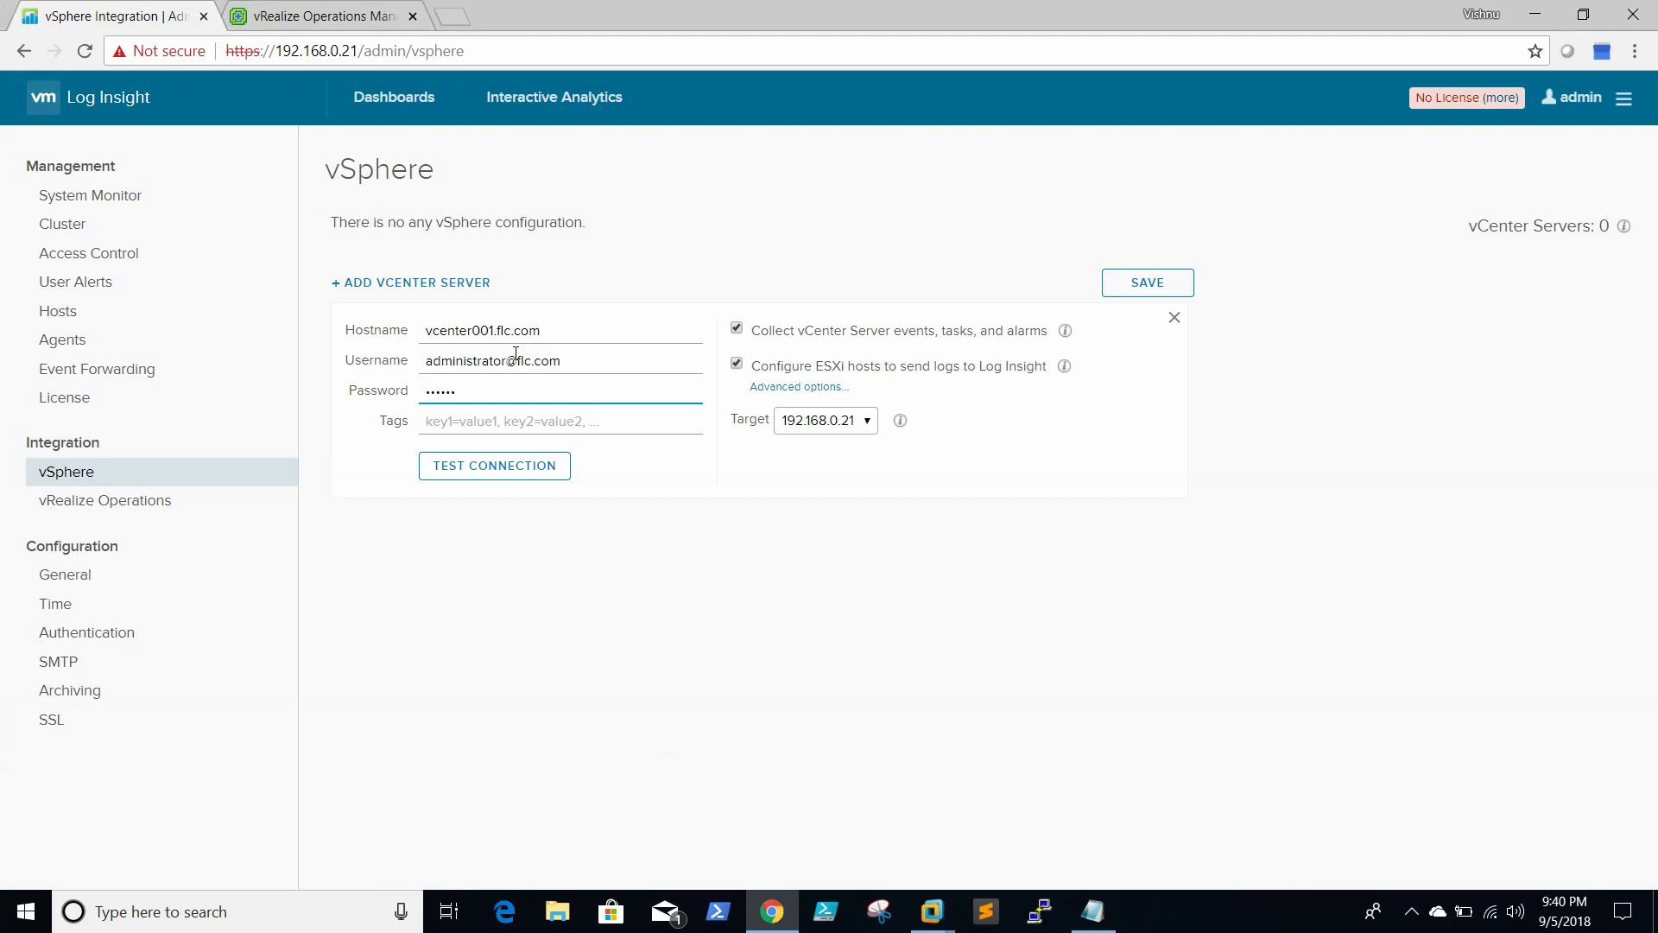
key("BackSpace")
key("BackSpace")
key("BackSpace")
key("BackSpace")
key("BackSpace")
Test the vcenter001.flc.com connection, save it, and dismiss the success message
left_click(500, 459)
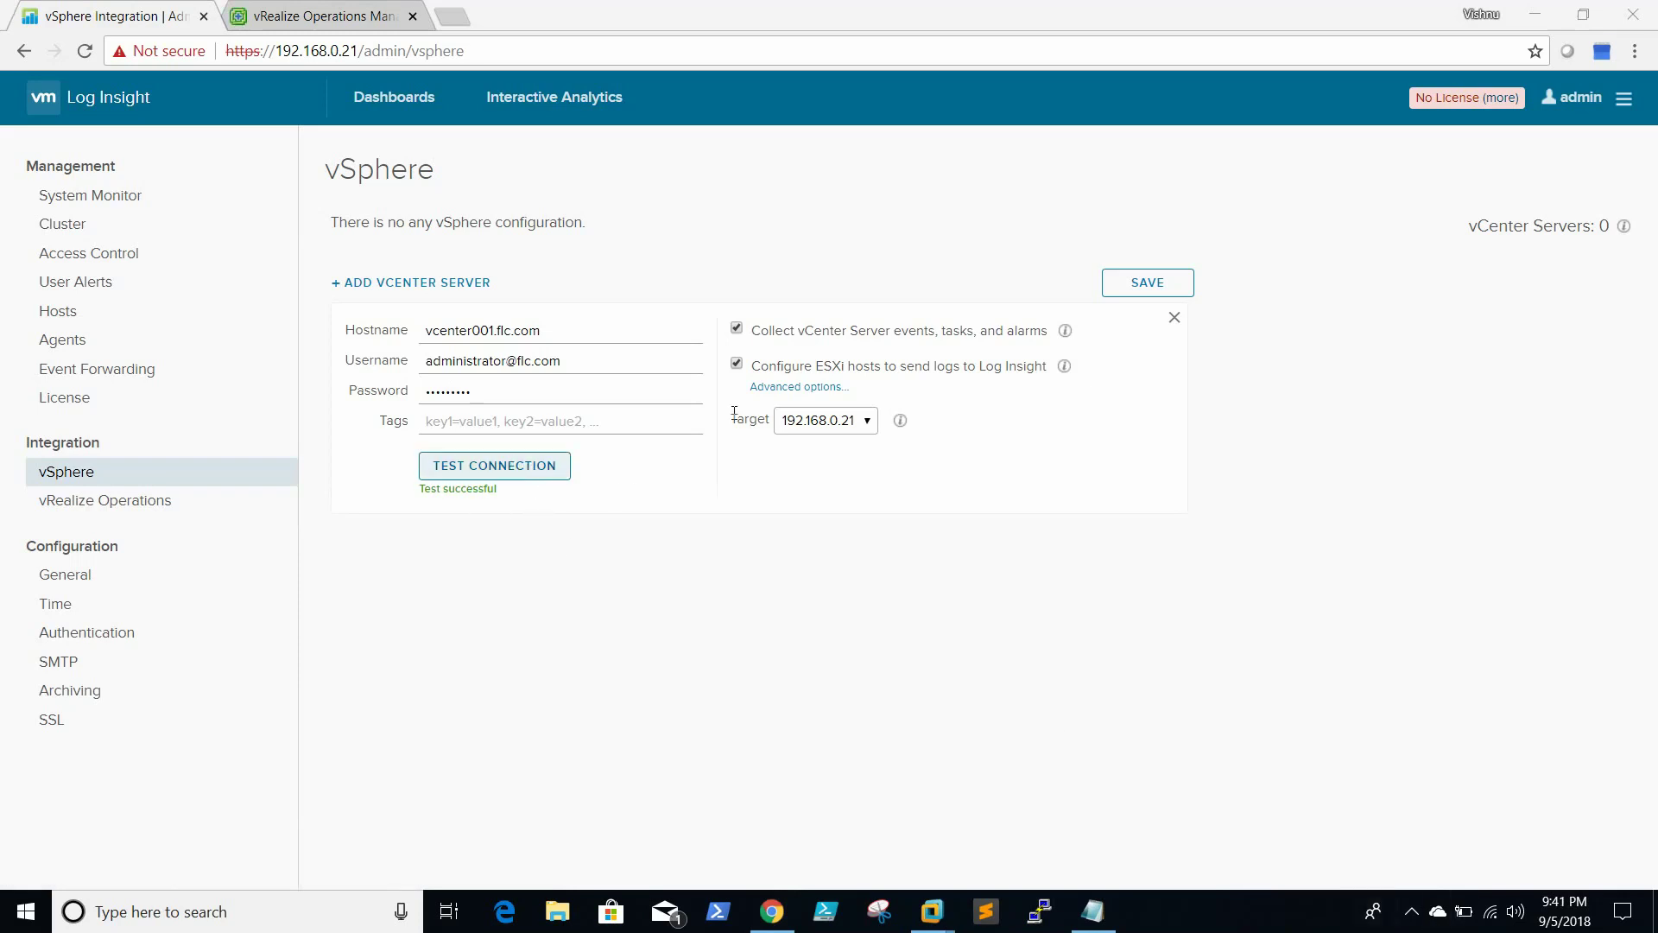
left_click(1169, 283)
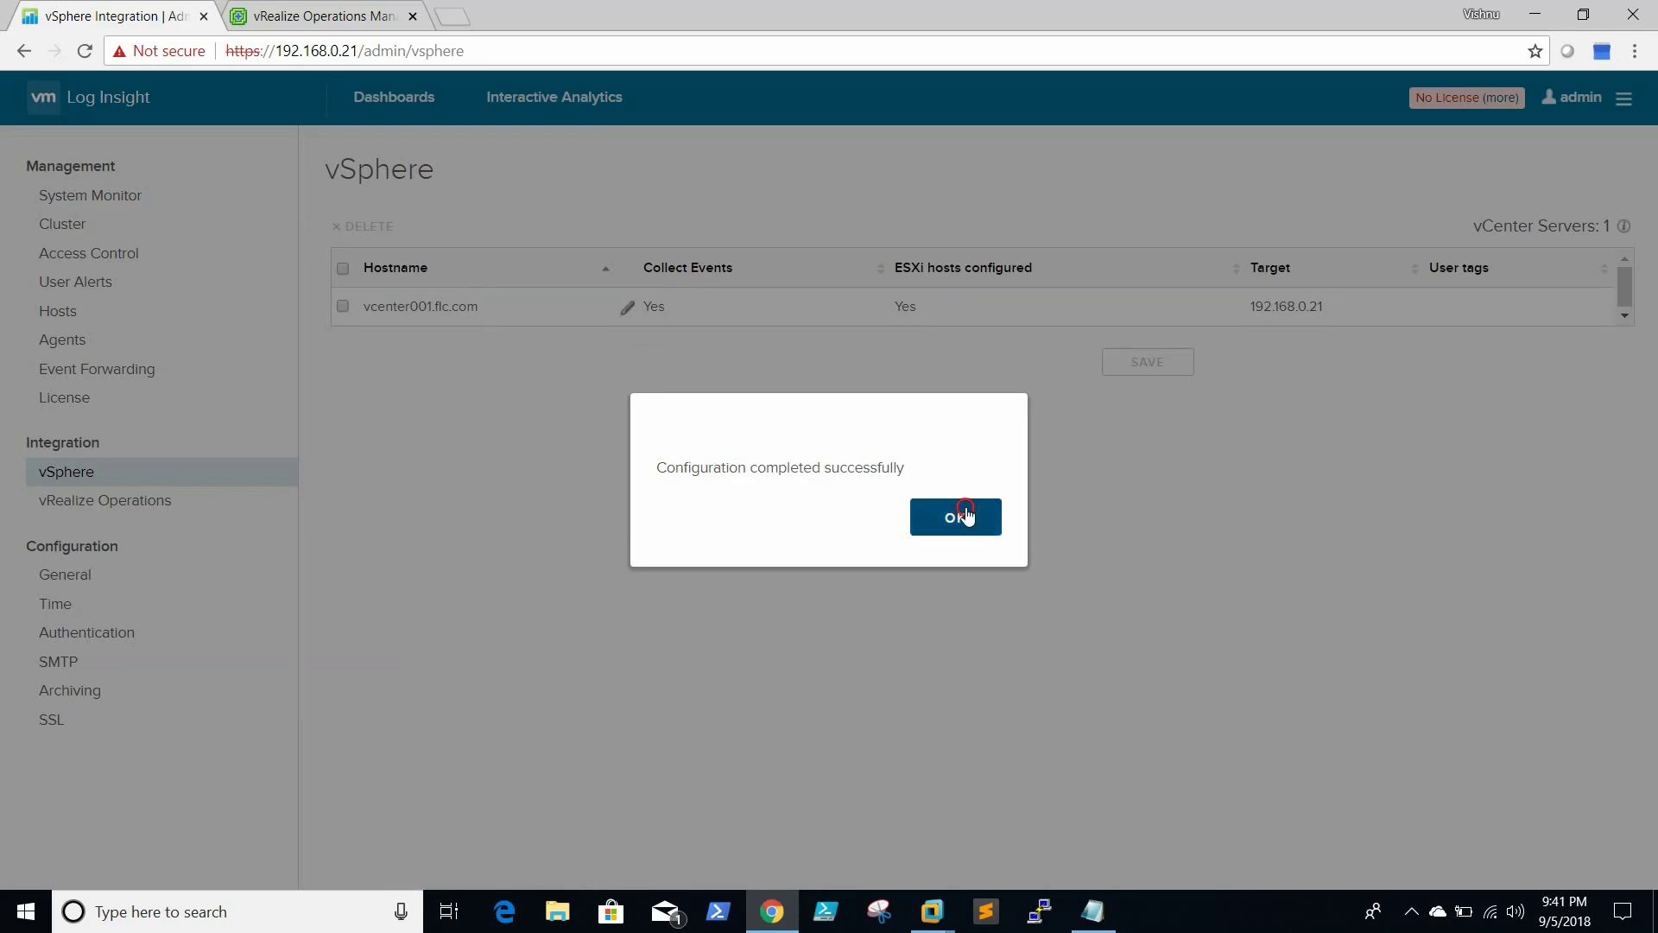
left_click(966, 510)
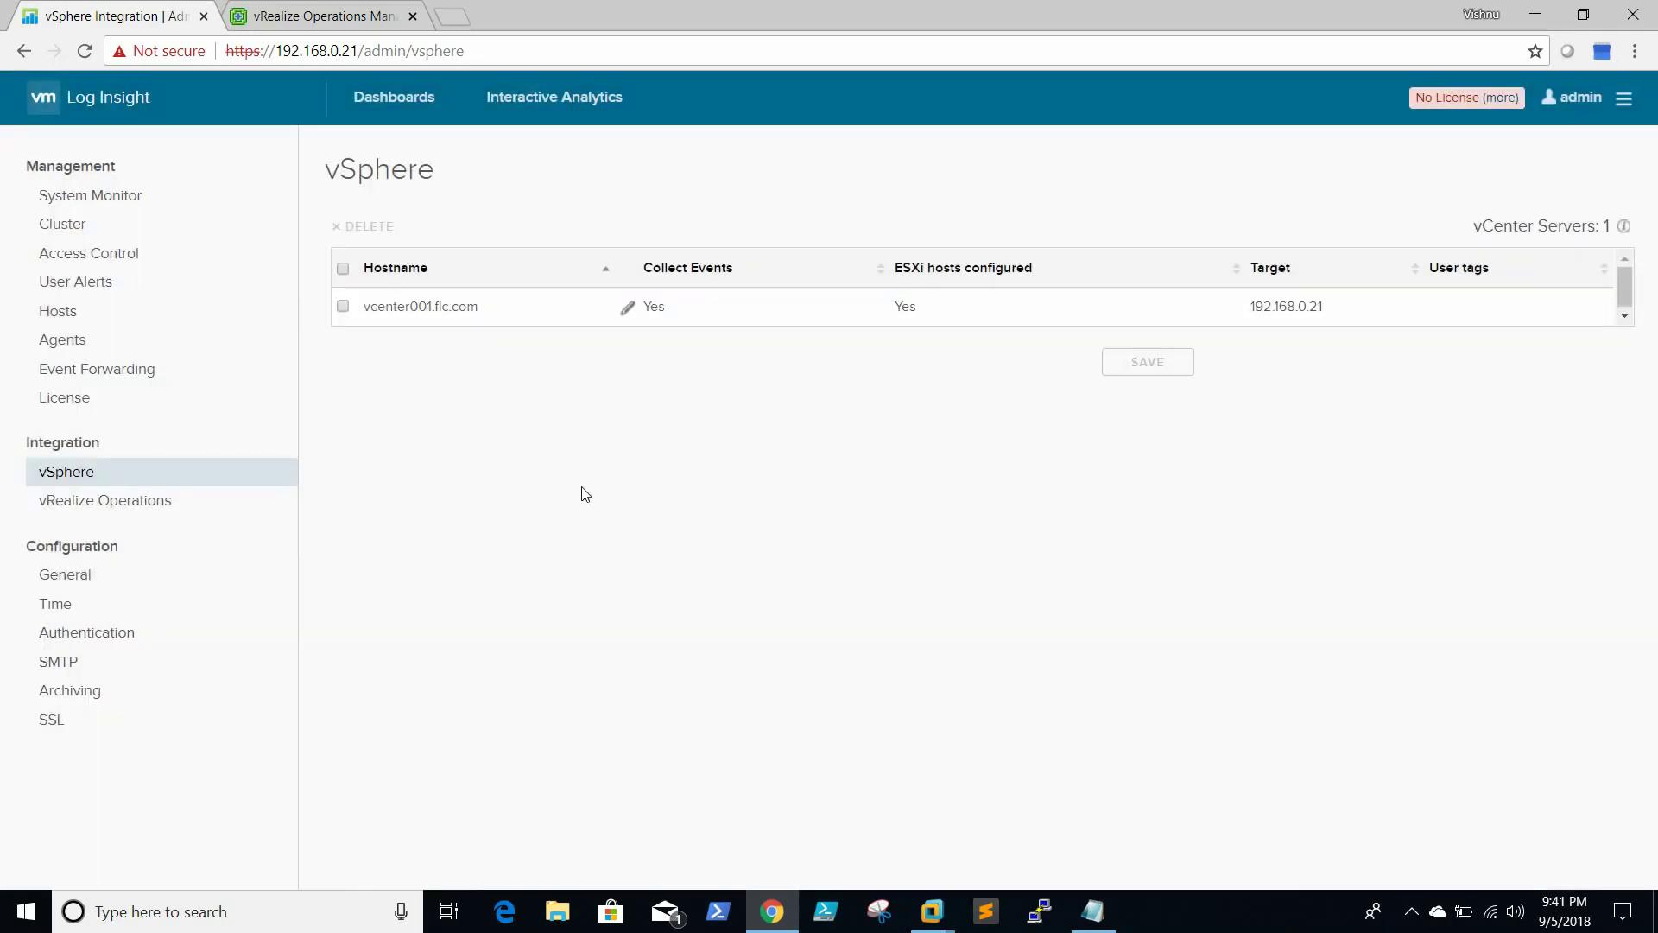
Enable Active Directory support with default domain flc.com and domain controller ad01.flc.com
left_click(93, 637)
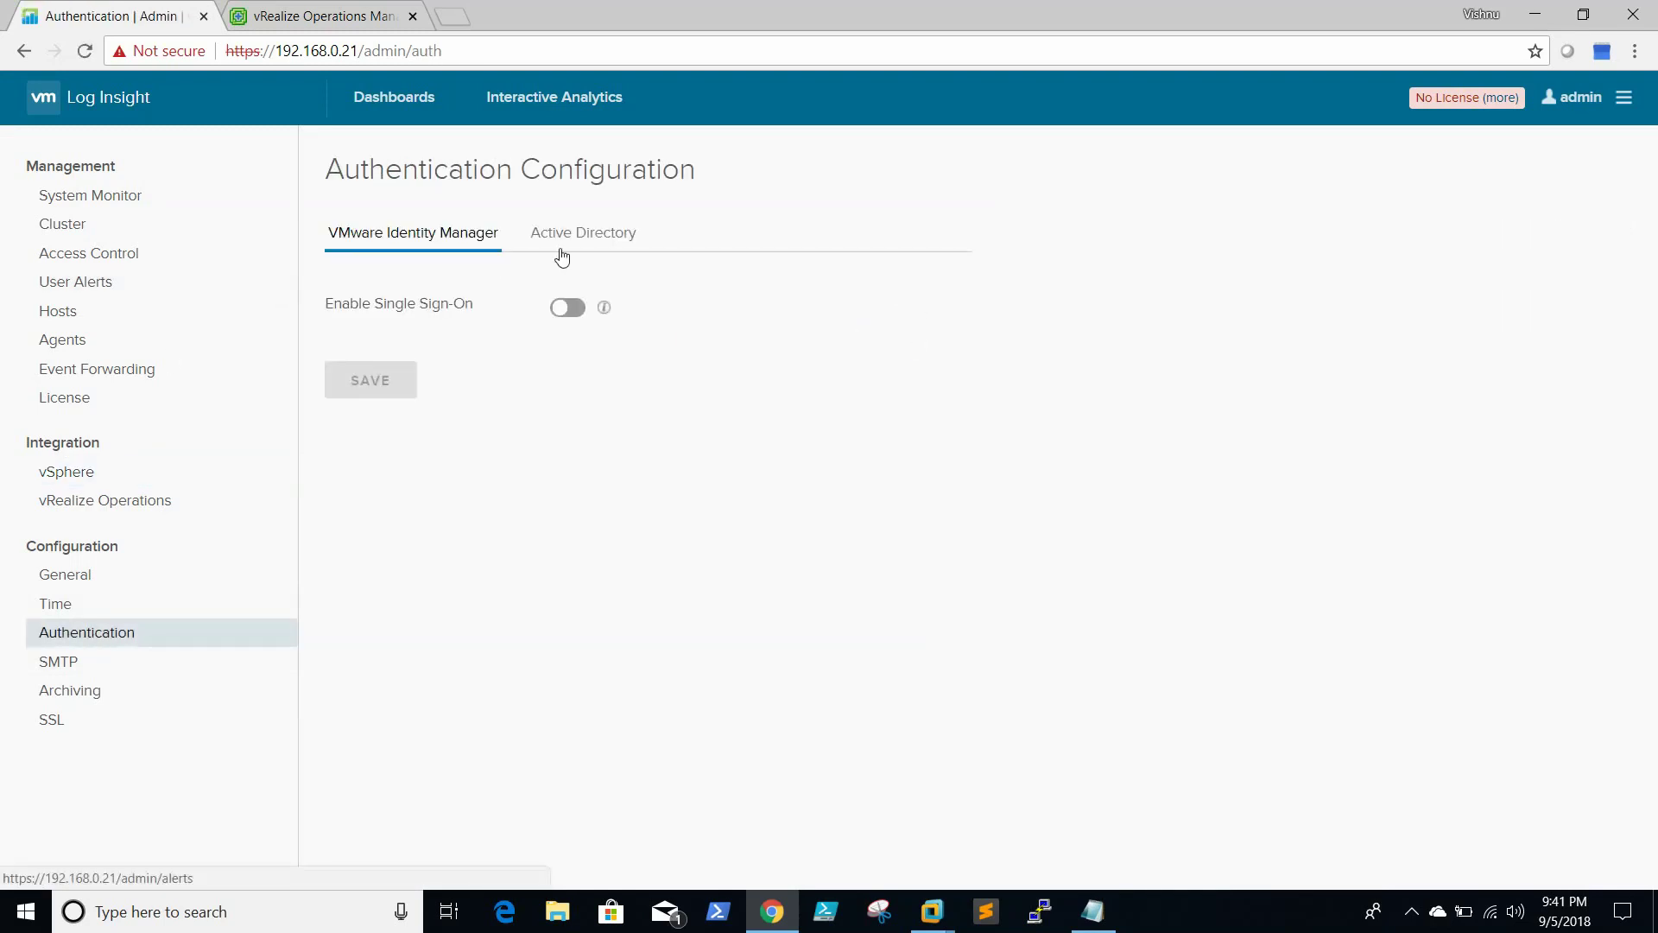
left_click(587, 245)
left_click(587, 244)
left_click(570, 309)
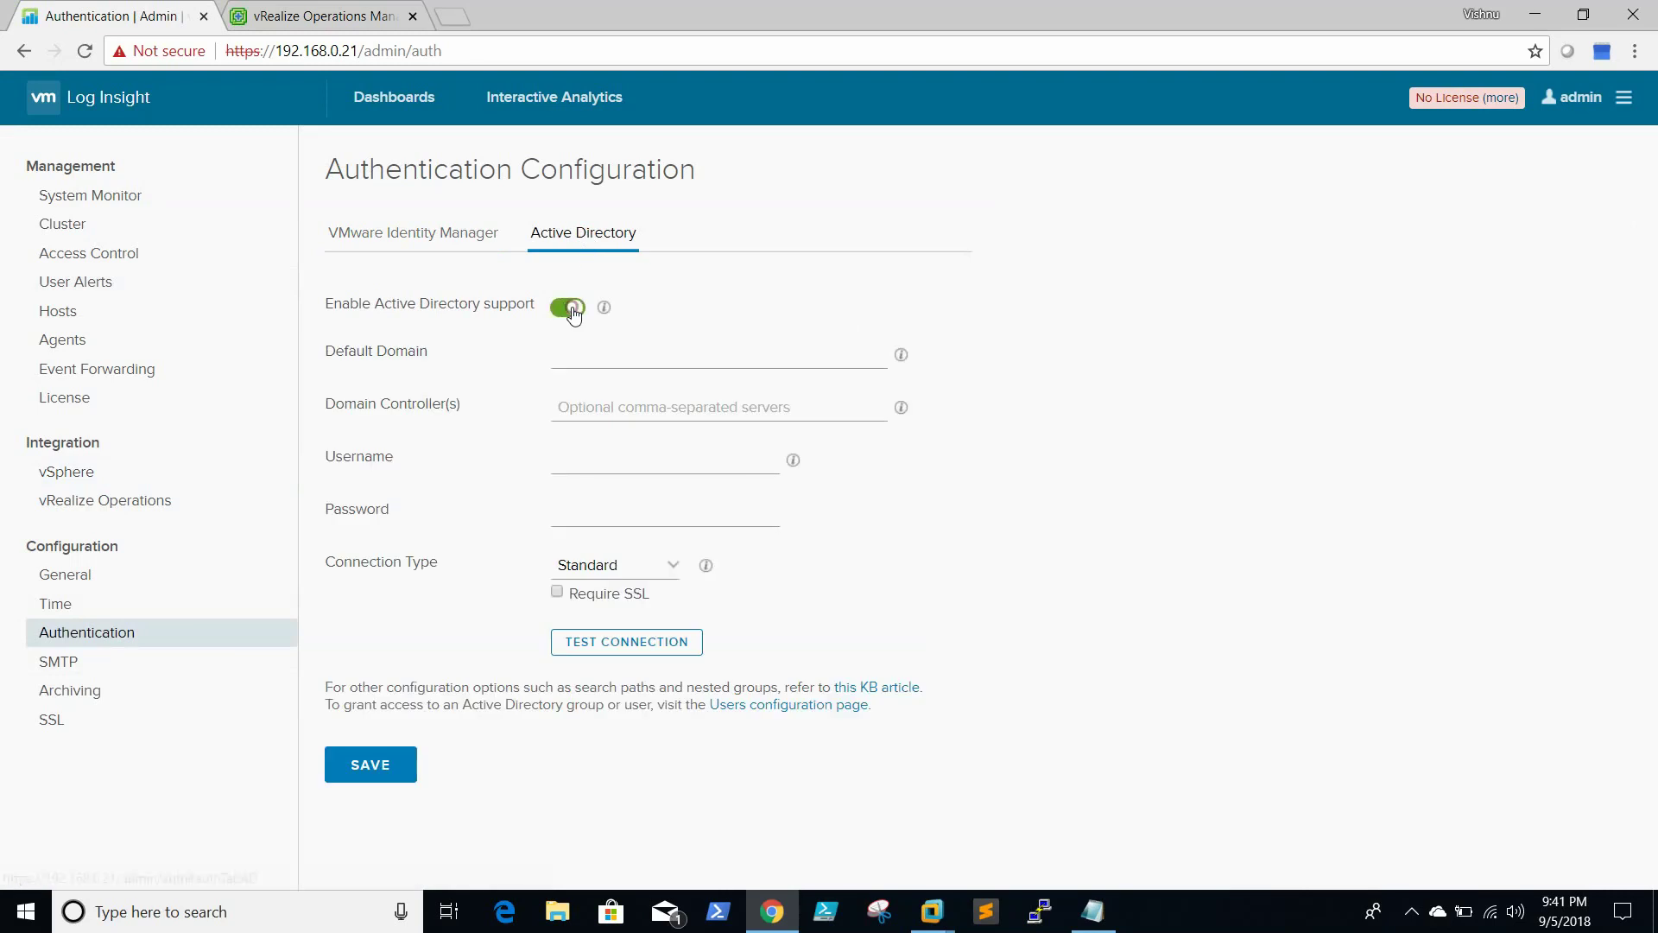
left_click(600, 362)
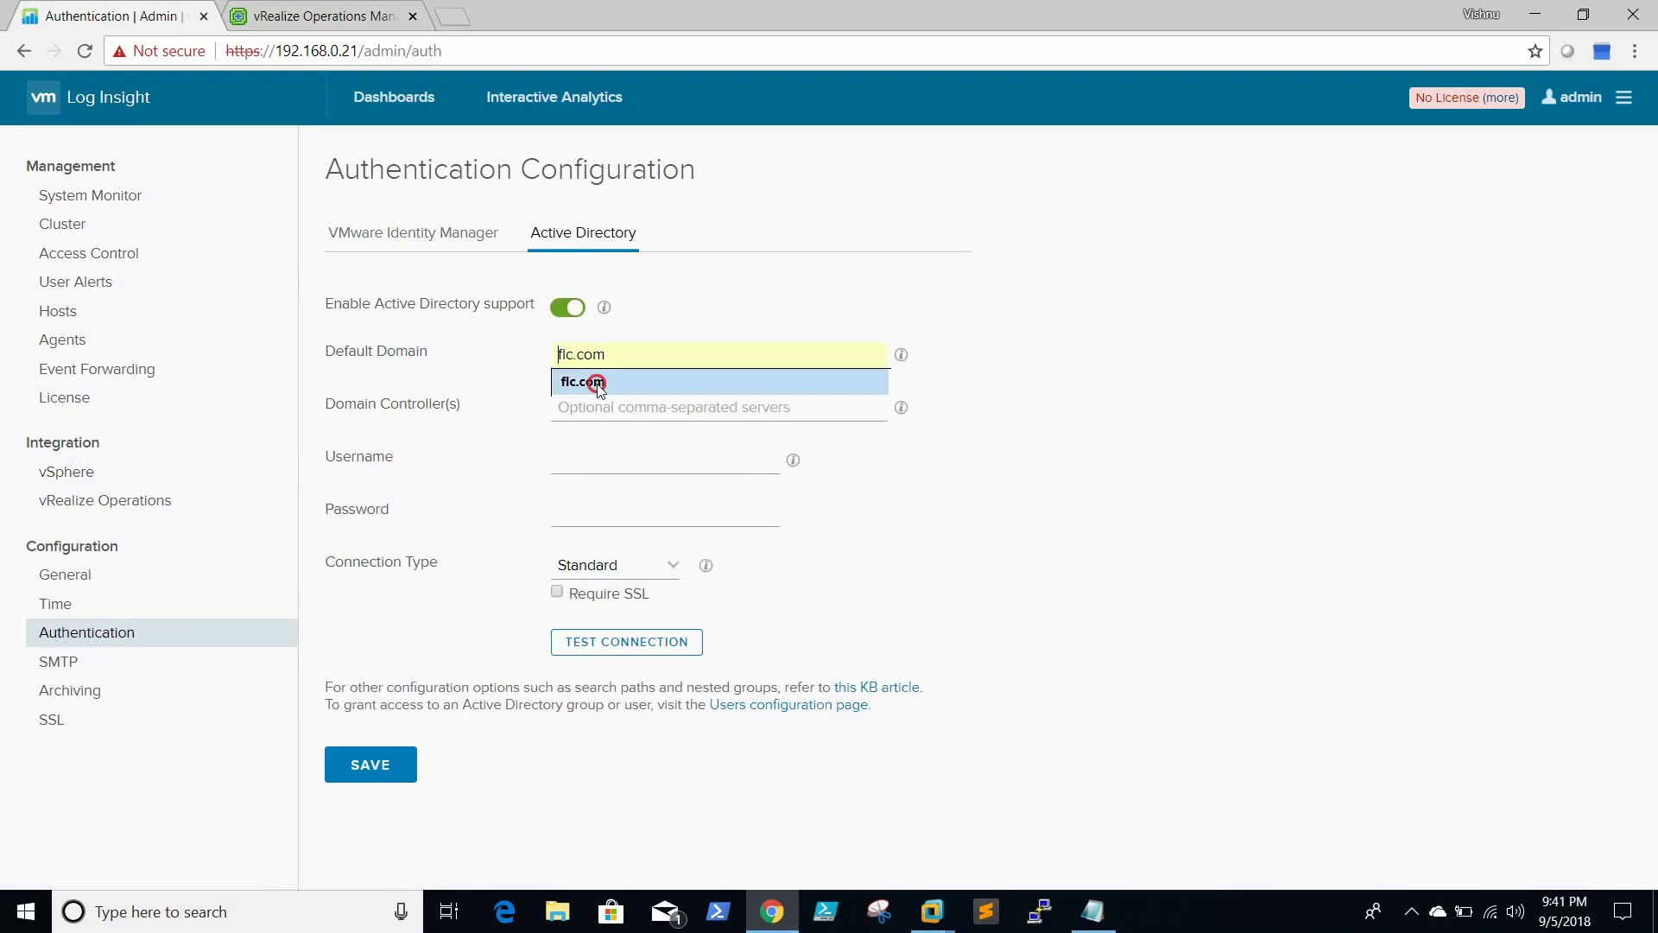
left_click(595, 380)
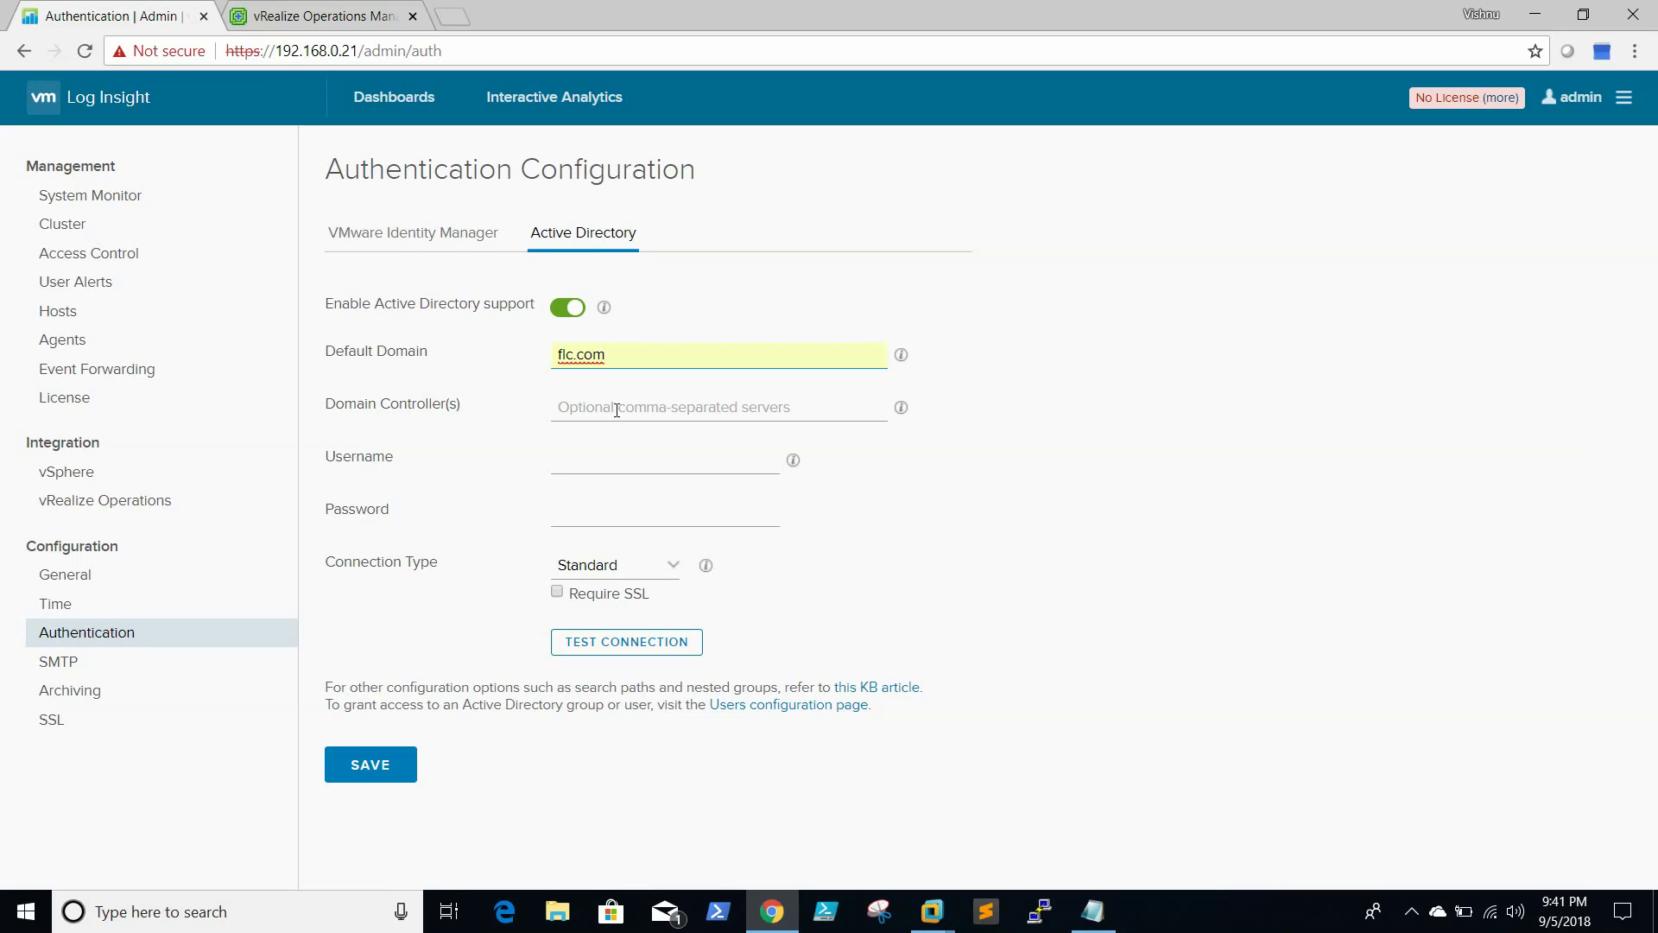
left_click(617, 410)
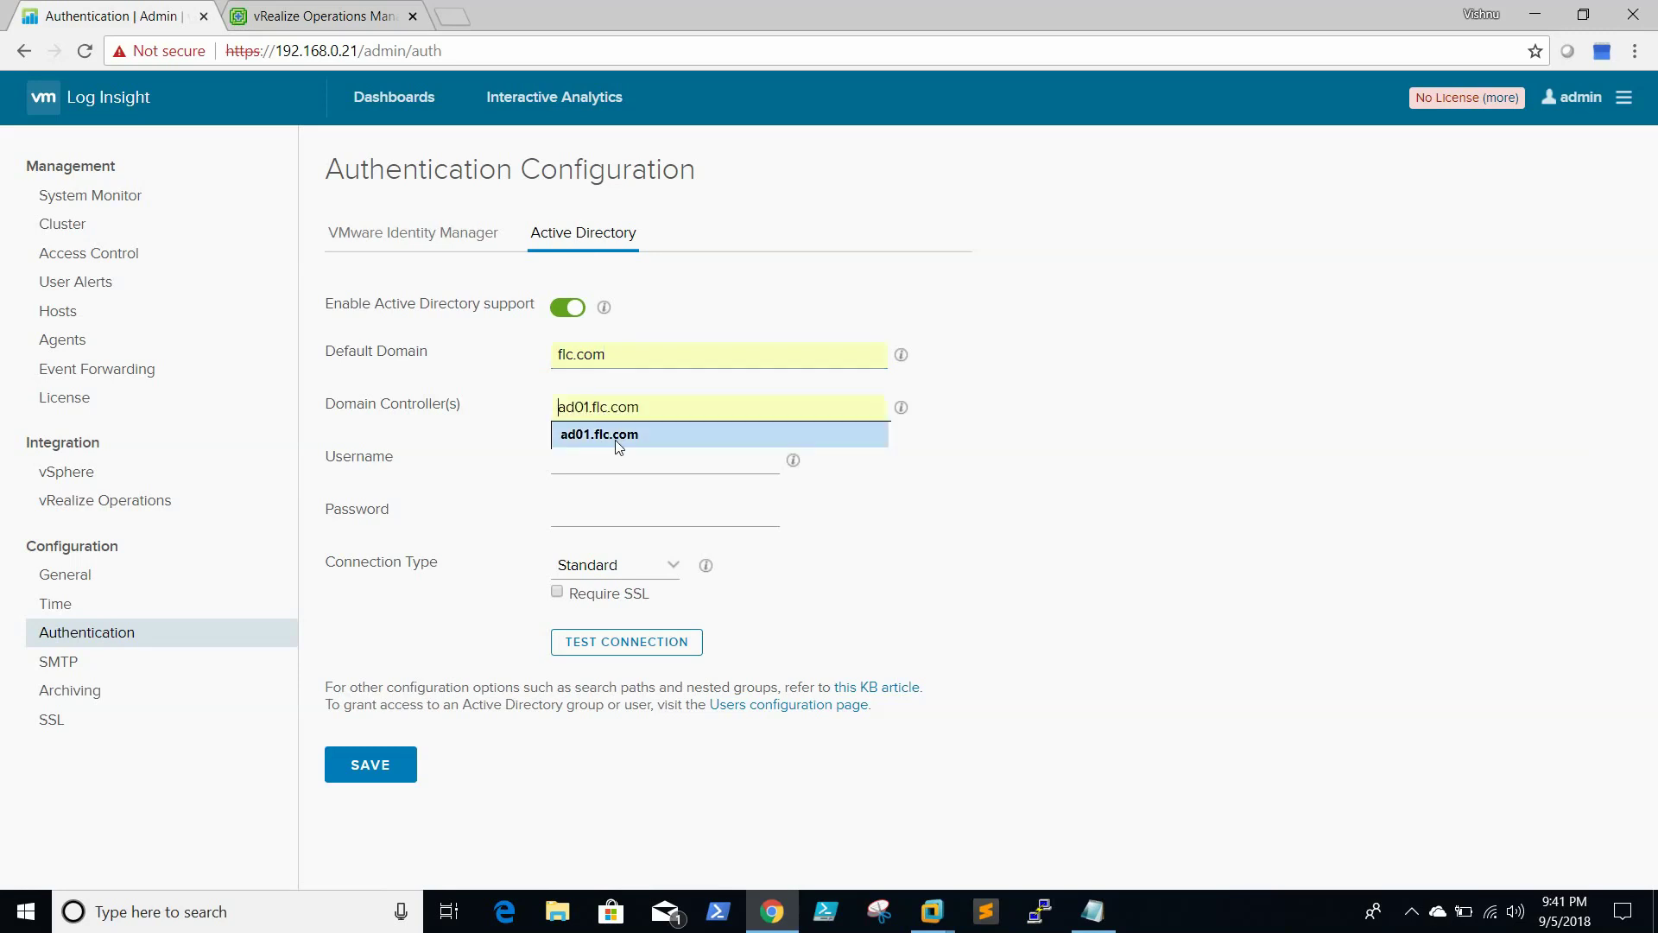
left_click(619, 437)
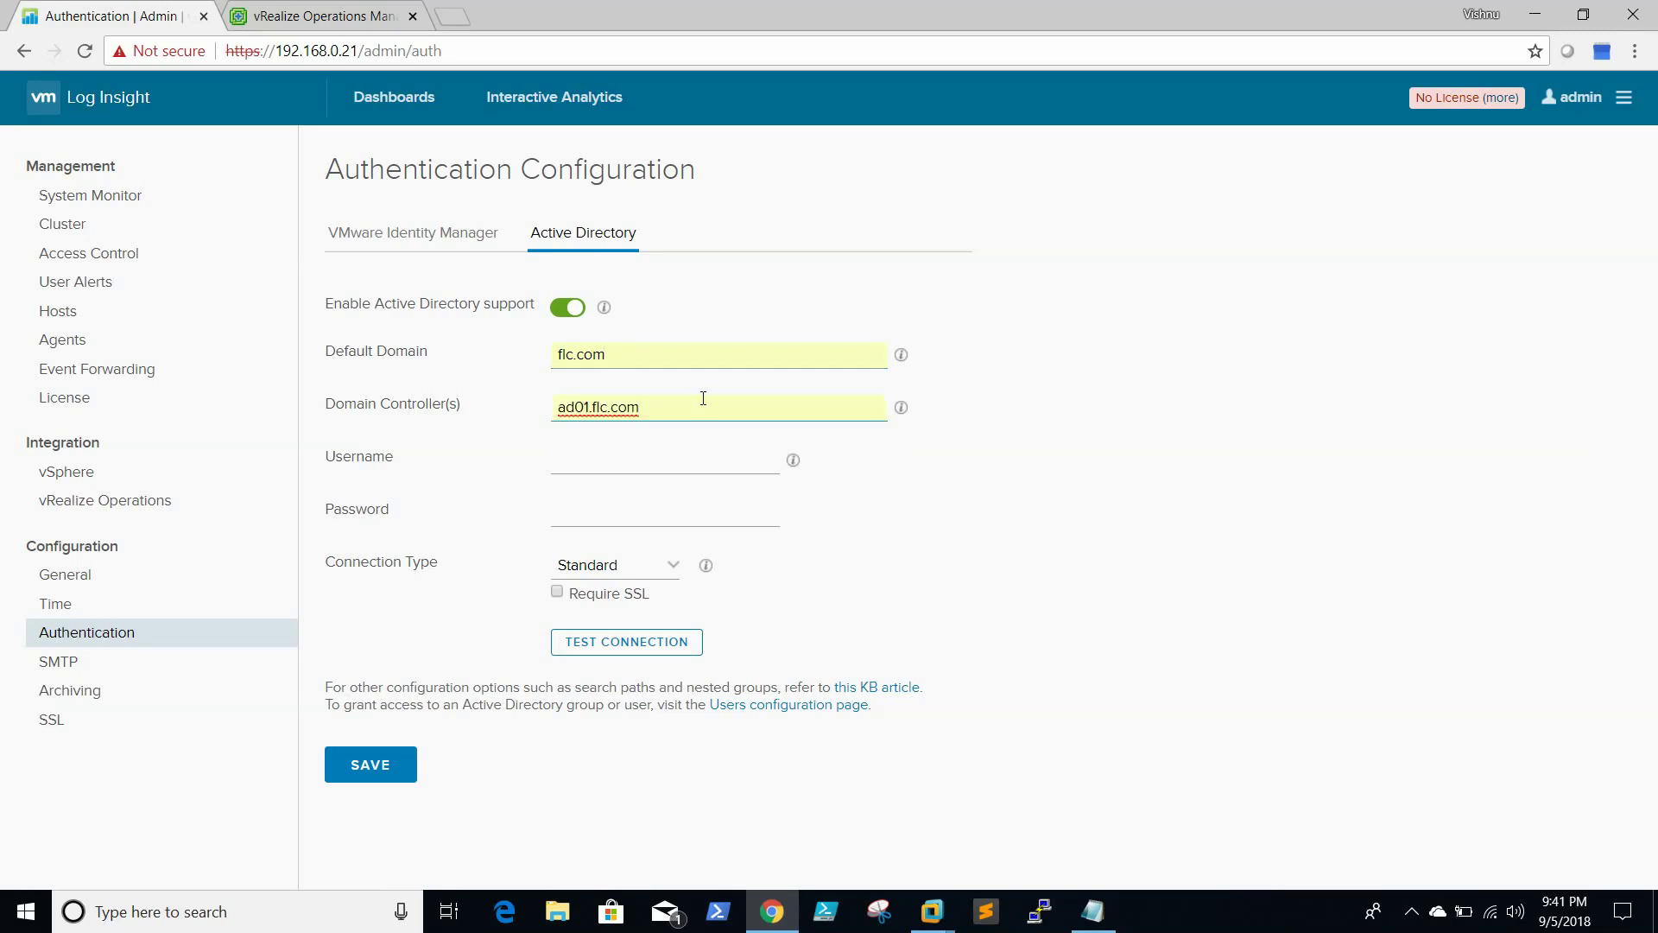
Enter the domain administrator username and password, then test the connection, which fails
left_click(652, 467)
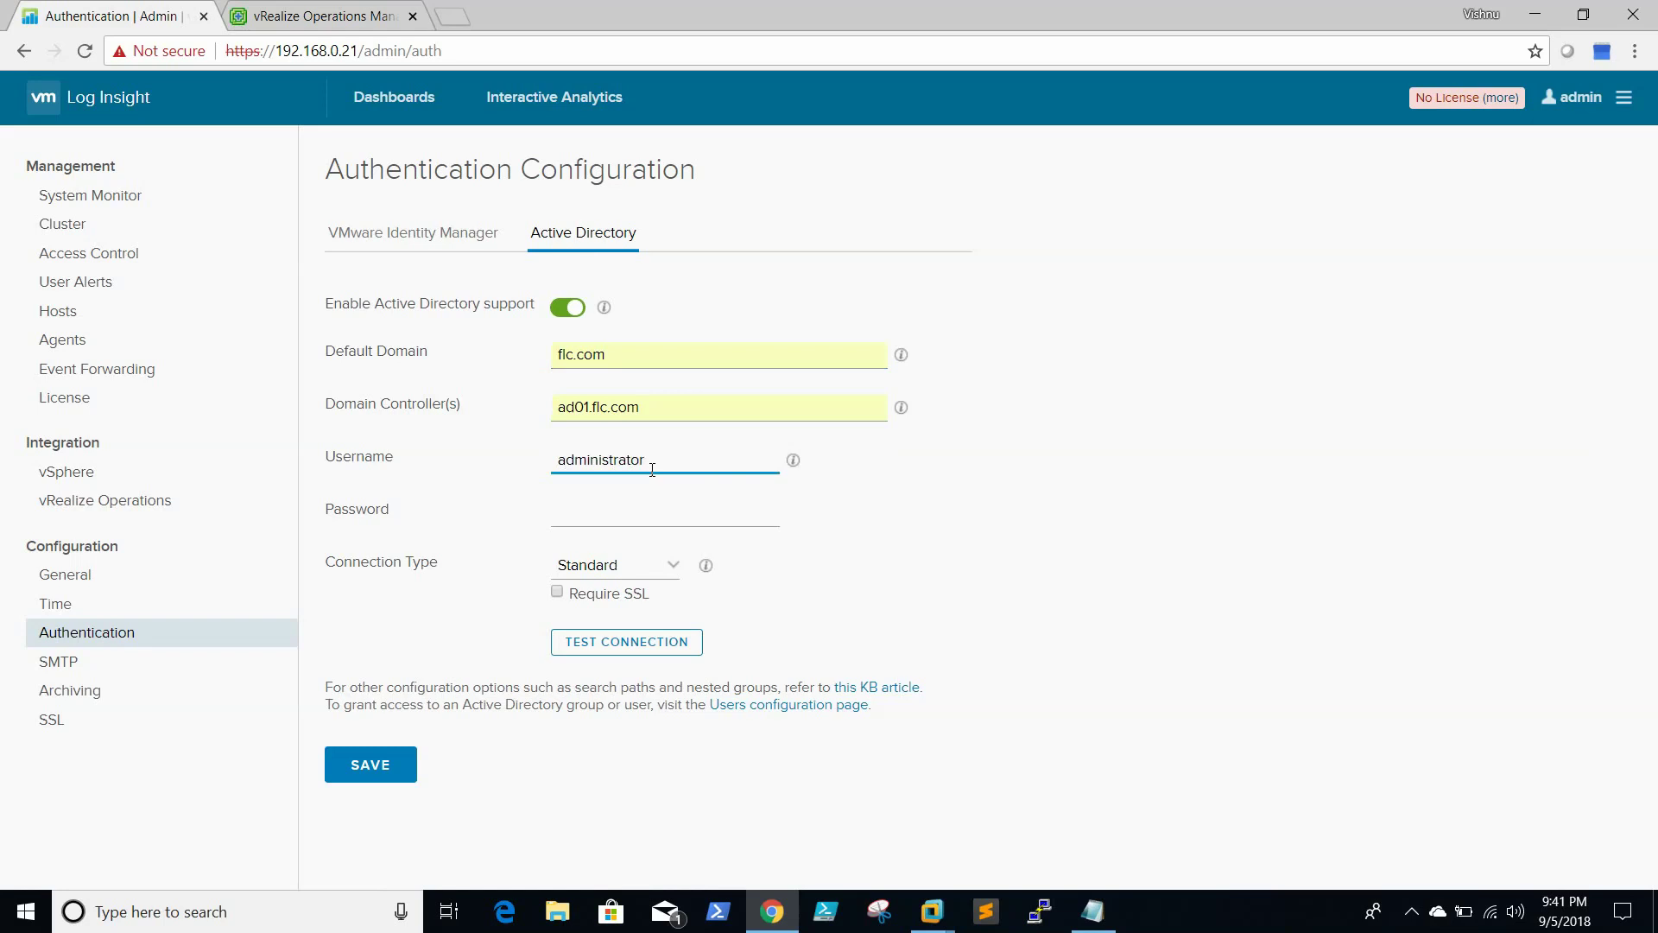
key("Tab")
type("*****")
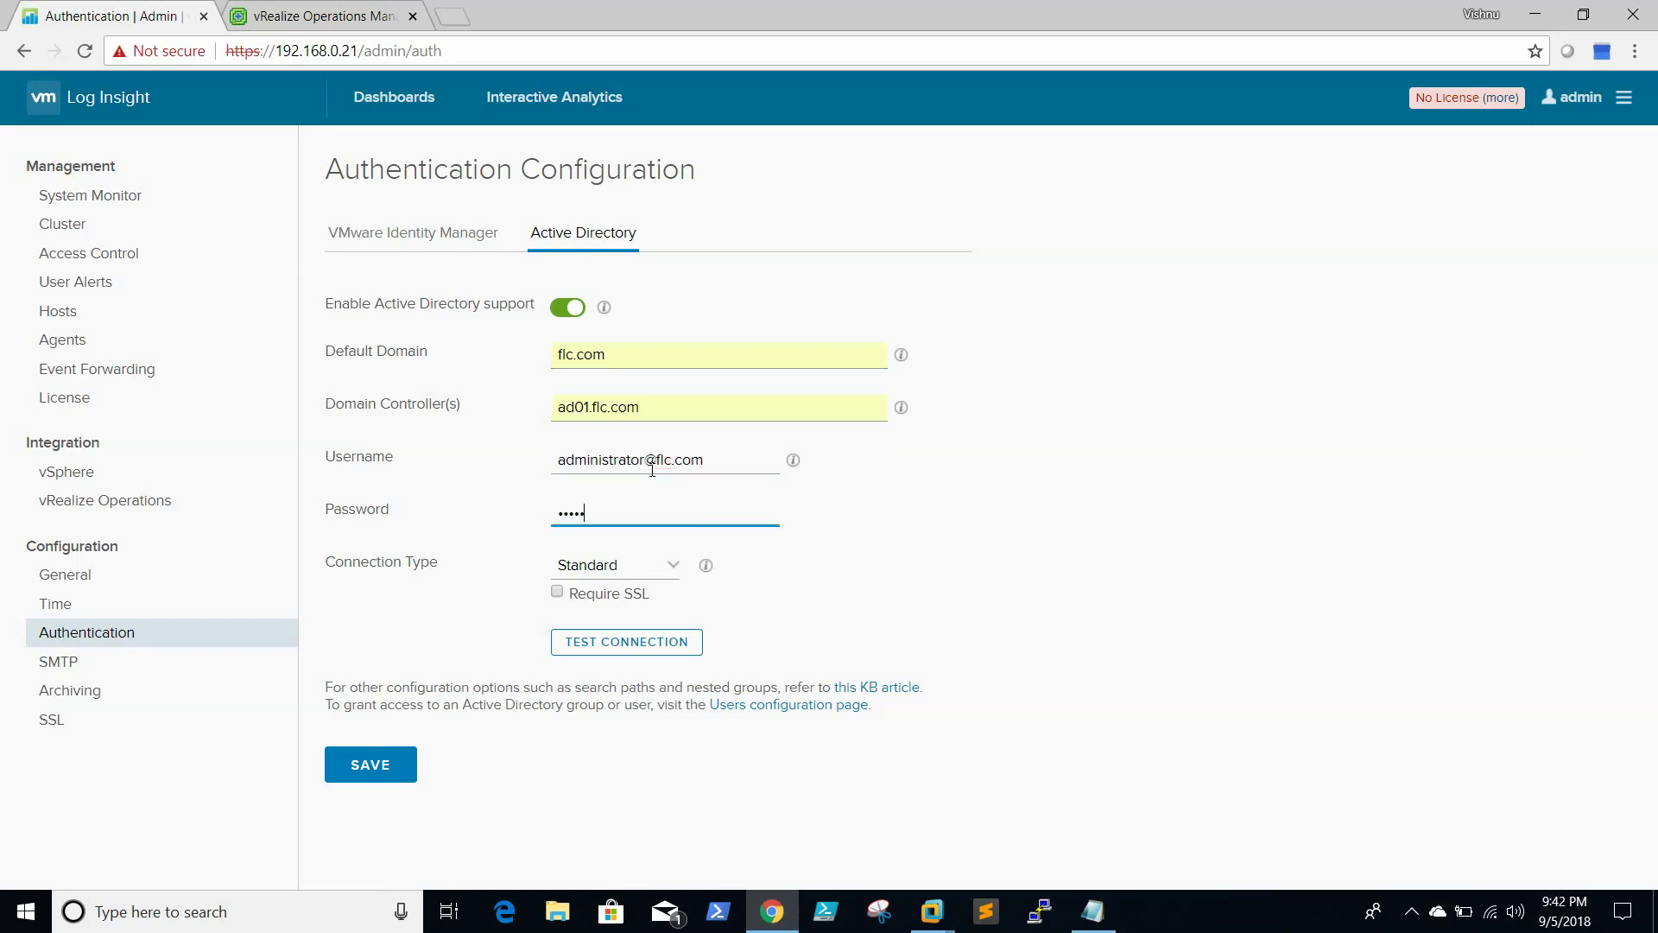
type("*******")
left_click(624, 649)
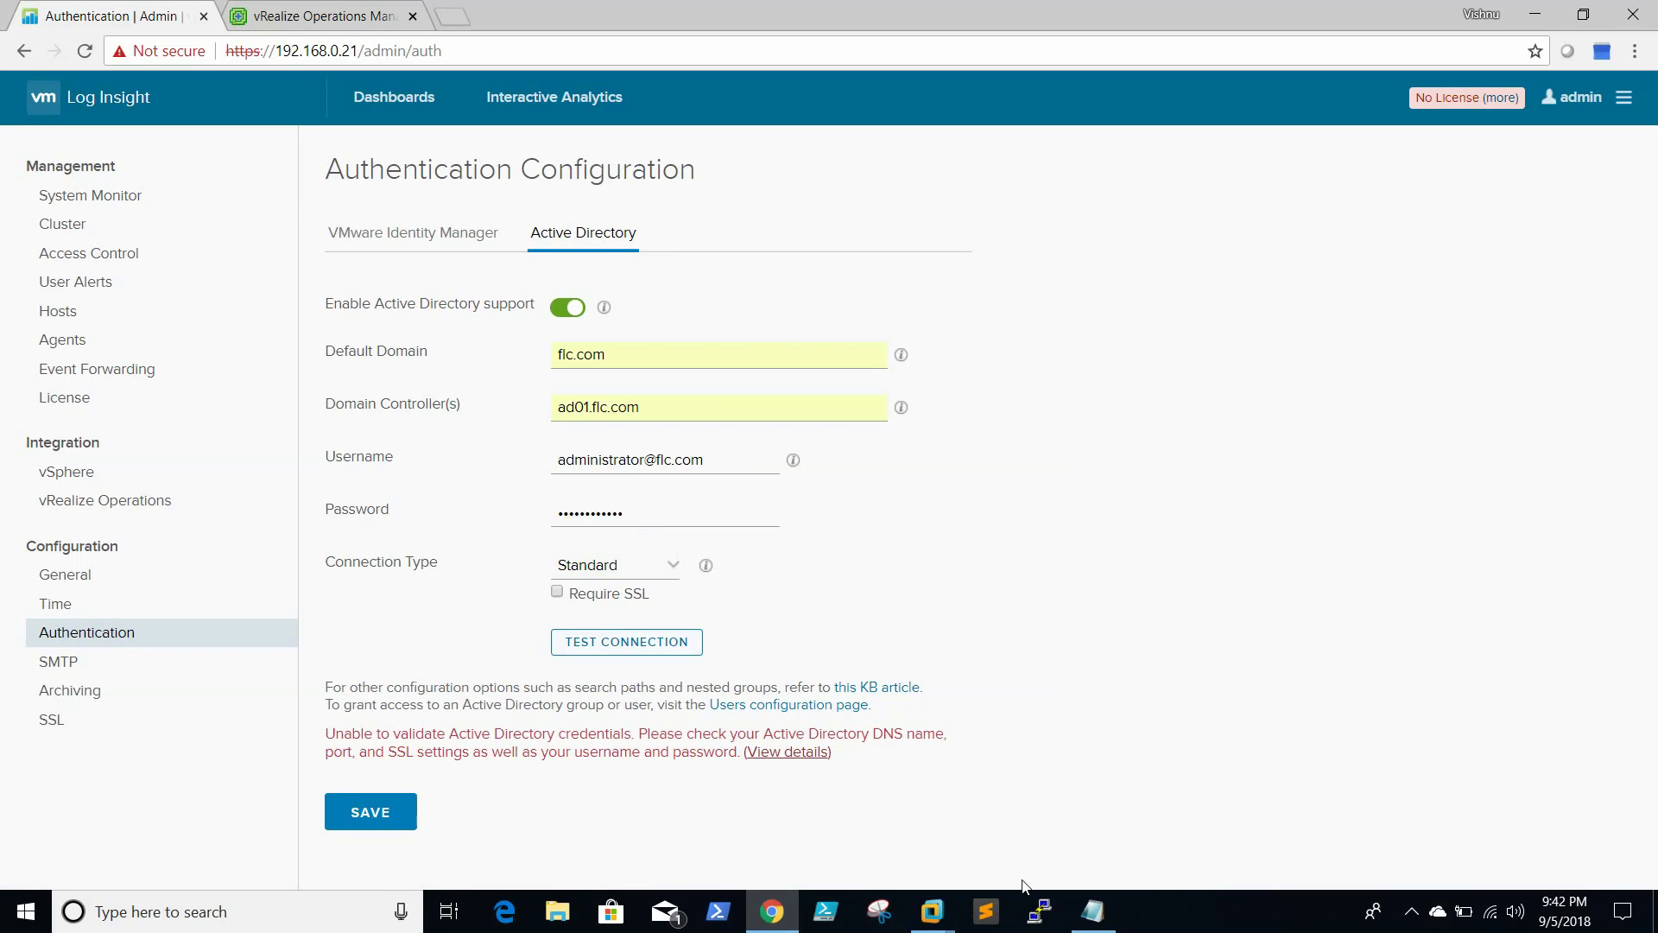
mouse_move(943, 925)
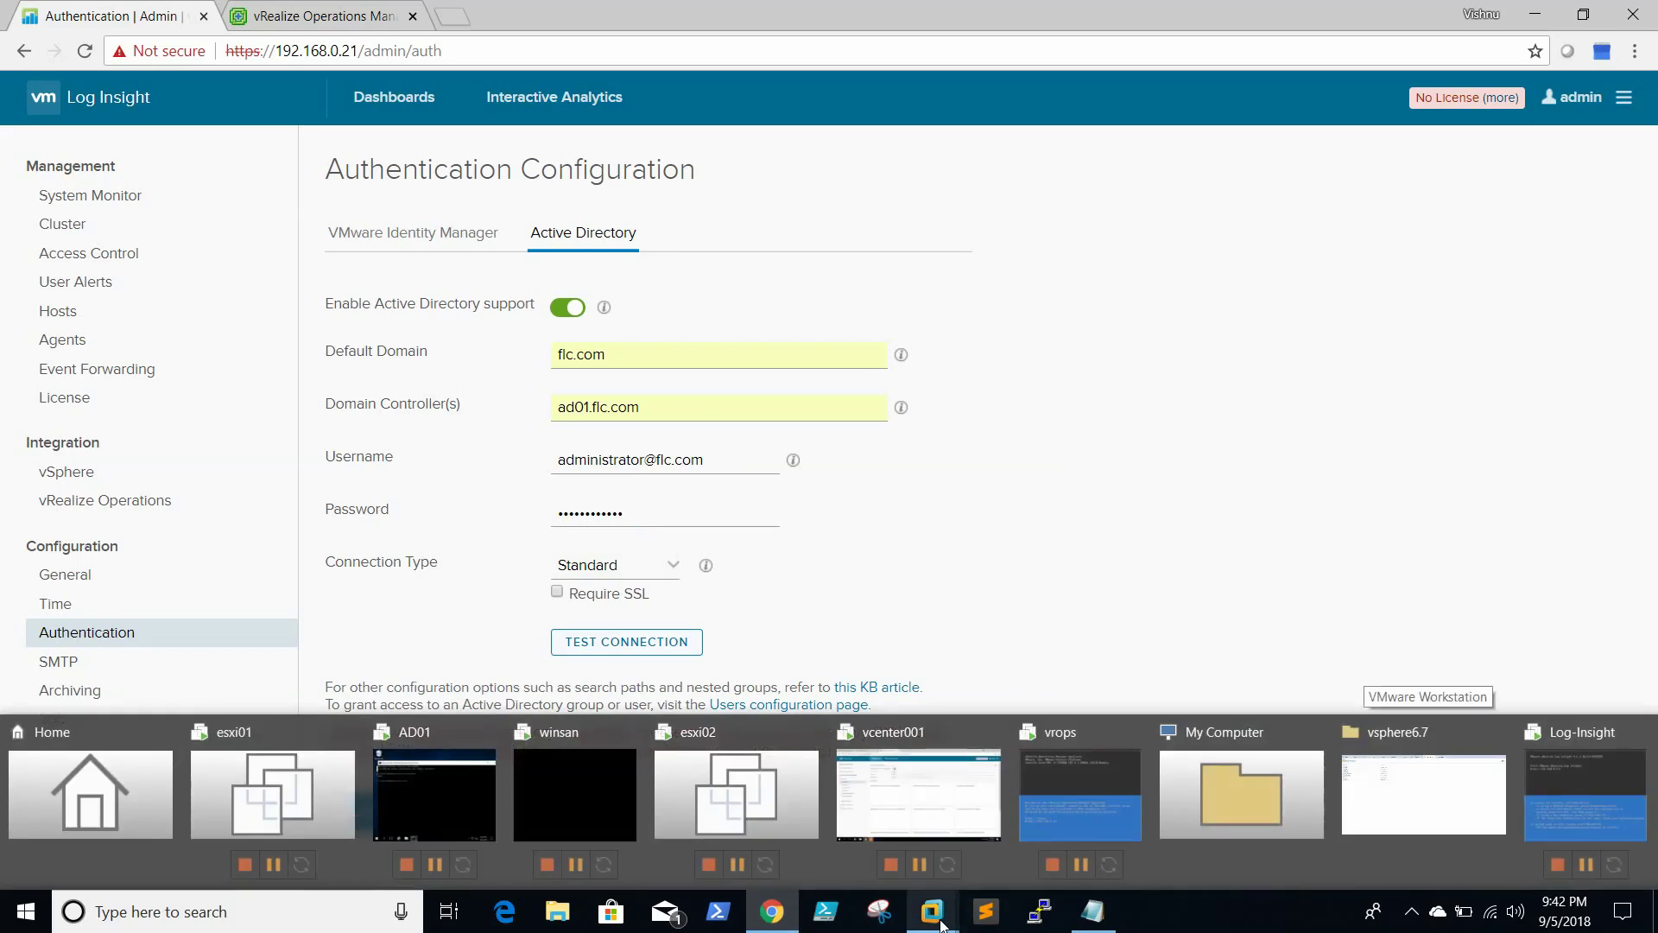
Bring up the AD01 virtual machine and begin unlocking it to sign in
left_click(436, 790)
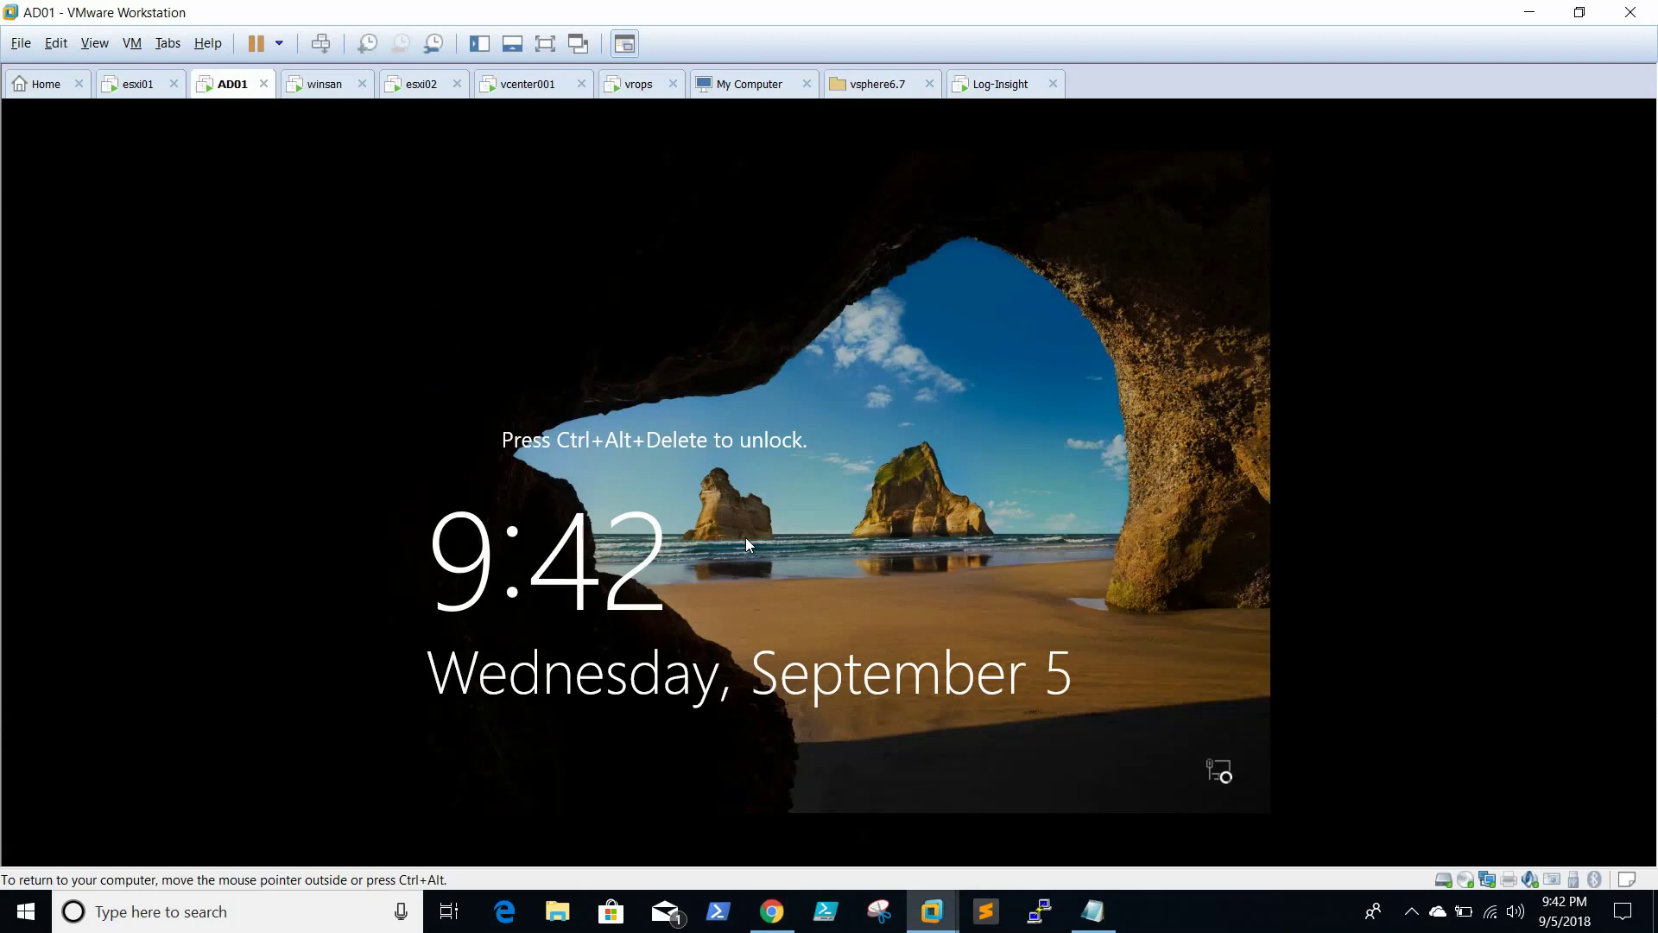
key("ctrl+alt+Insert")
type("P")
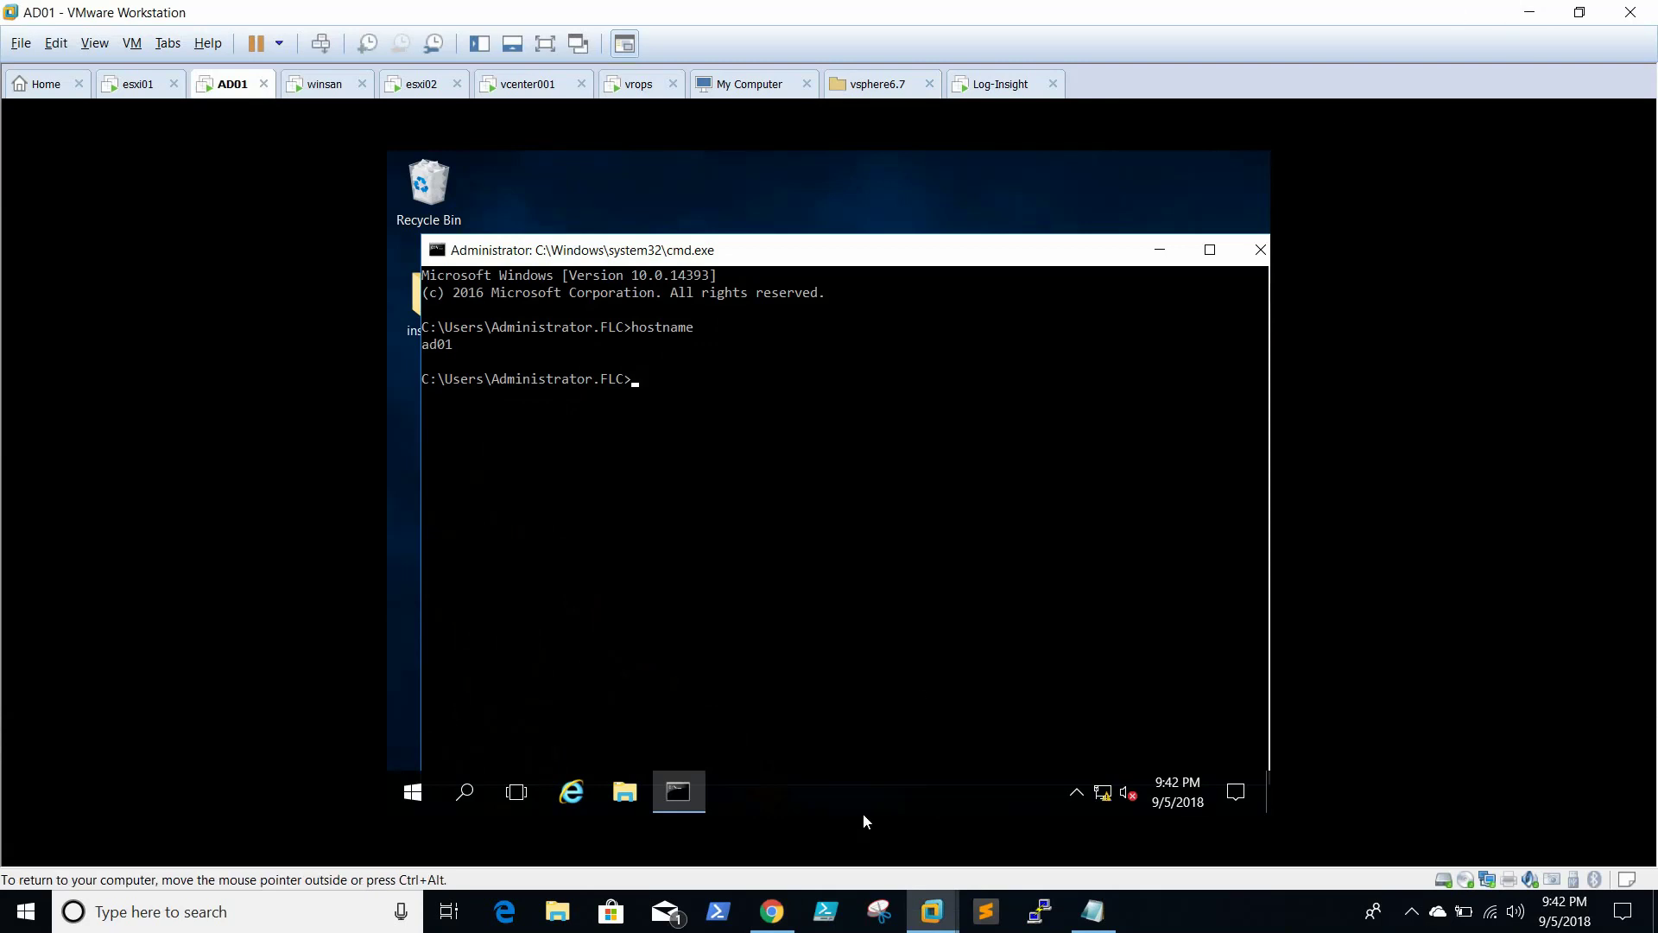
Retype the AD password, retest the connection, and save the Active Directory settings
left_click(786, 923)
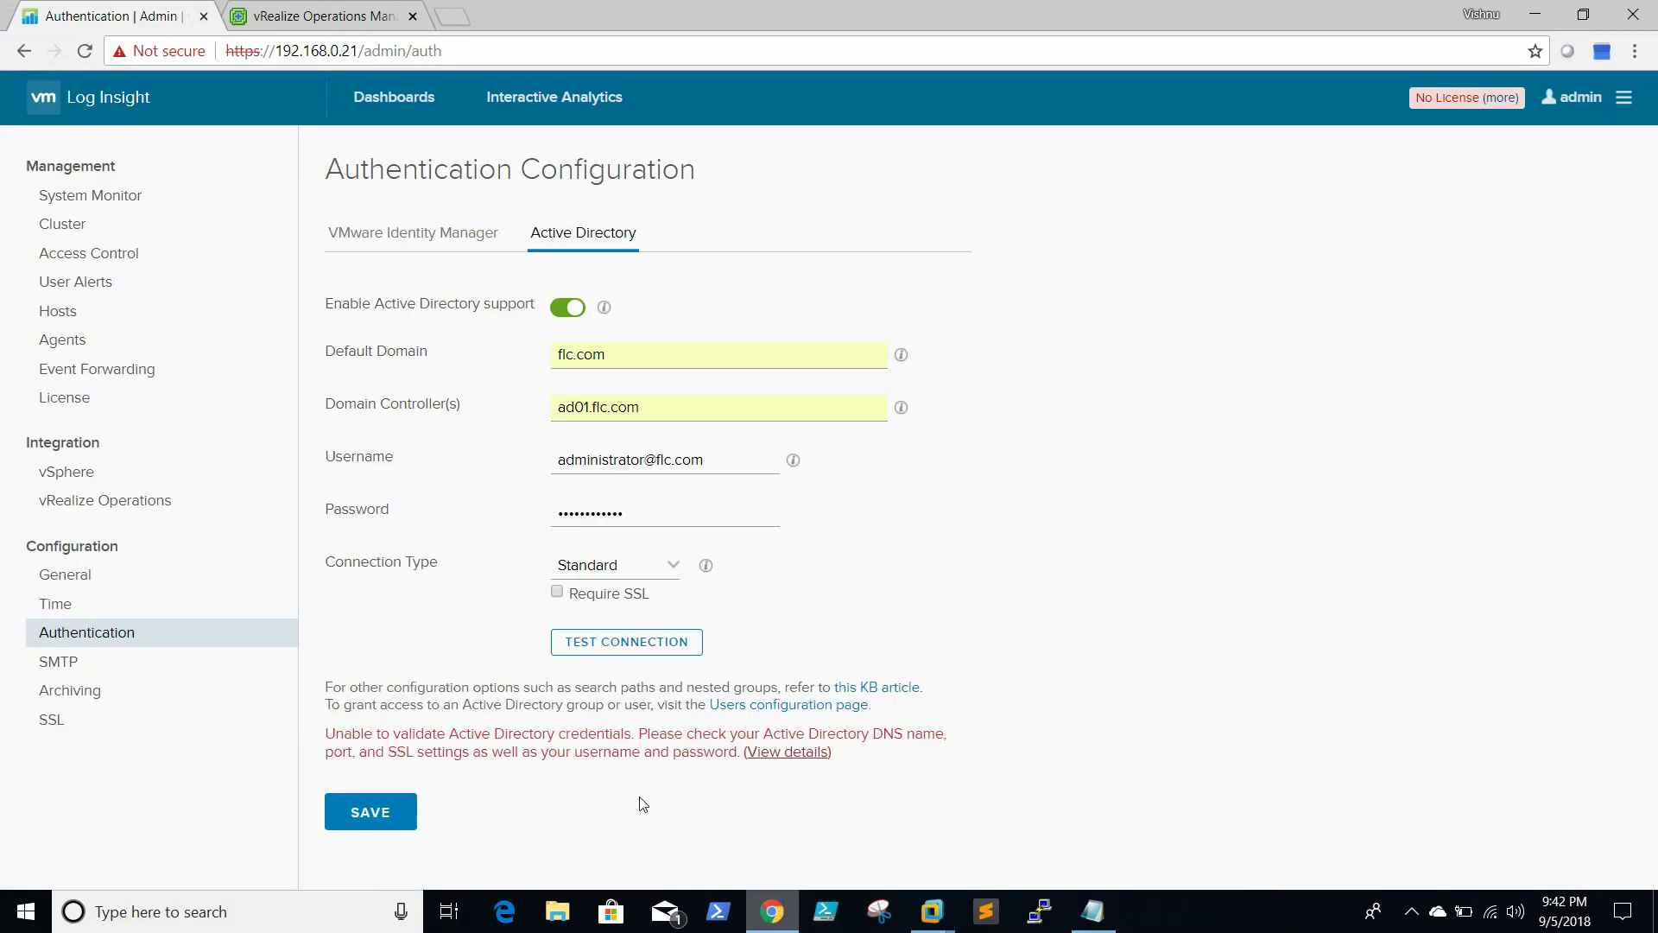
left_click_drag(673, 512, 340, 490)
type("•••••••••")
left_click(623, 640)
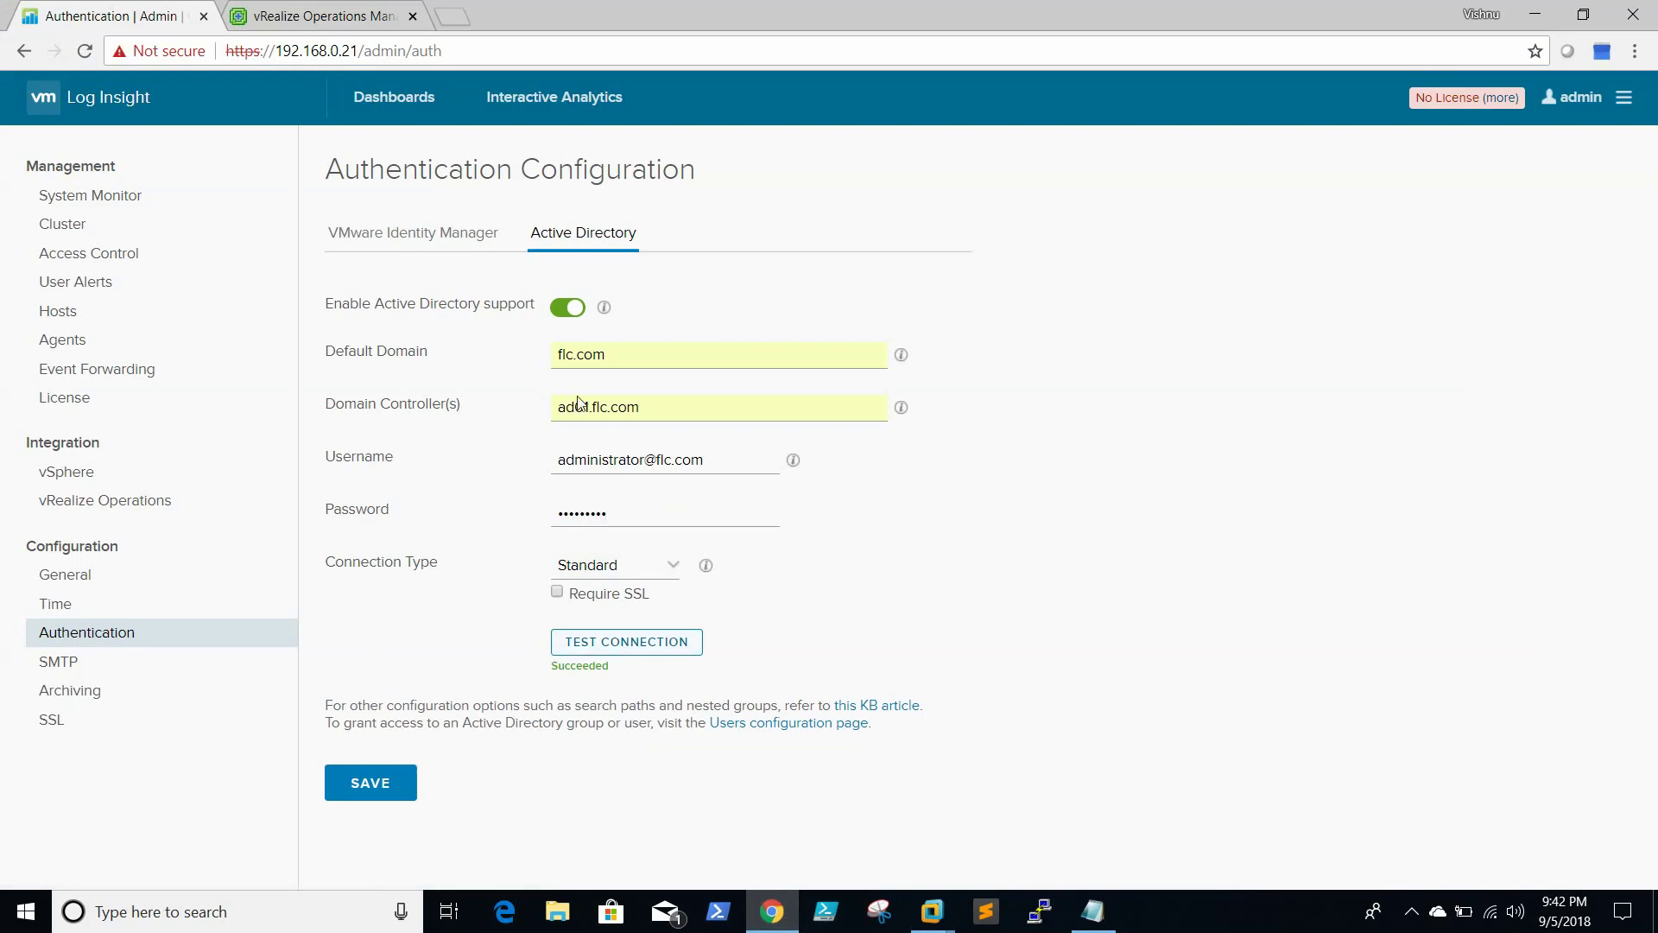
left_click(377, 789)
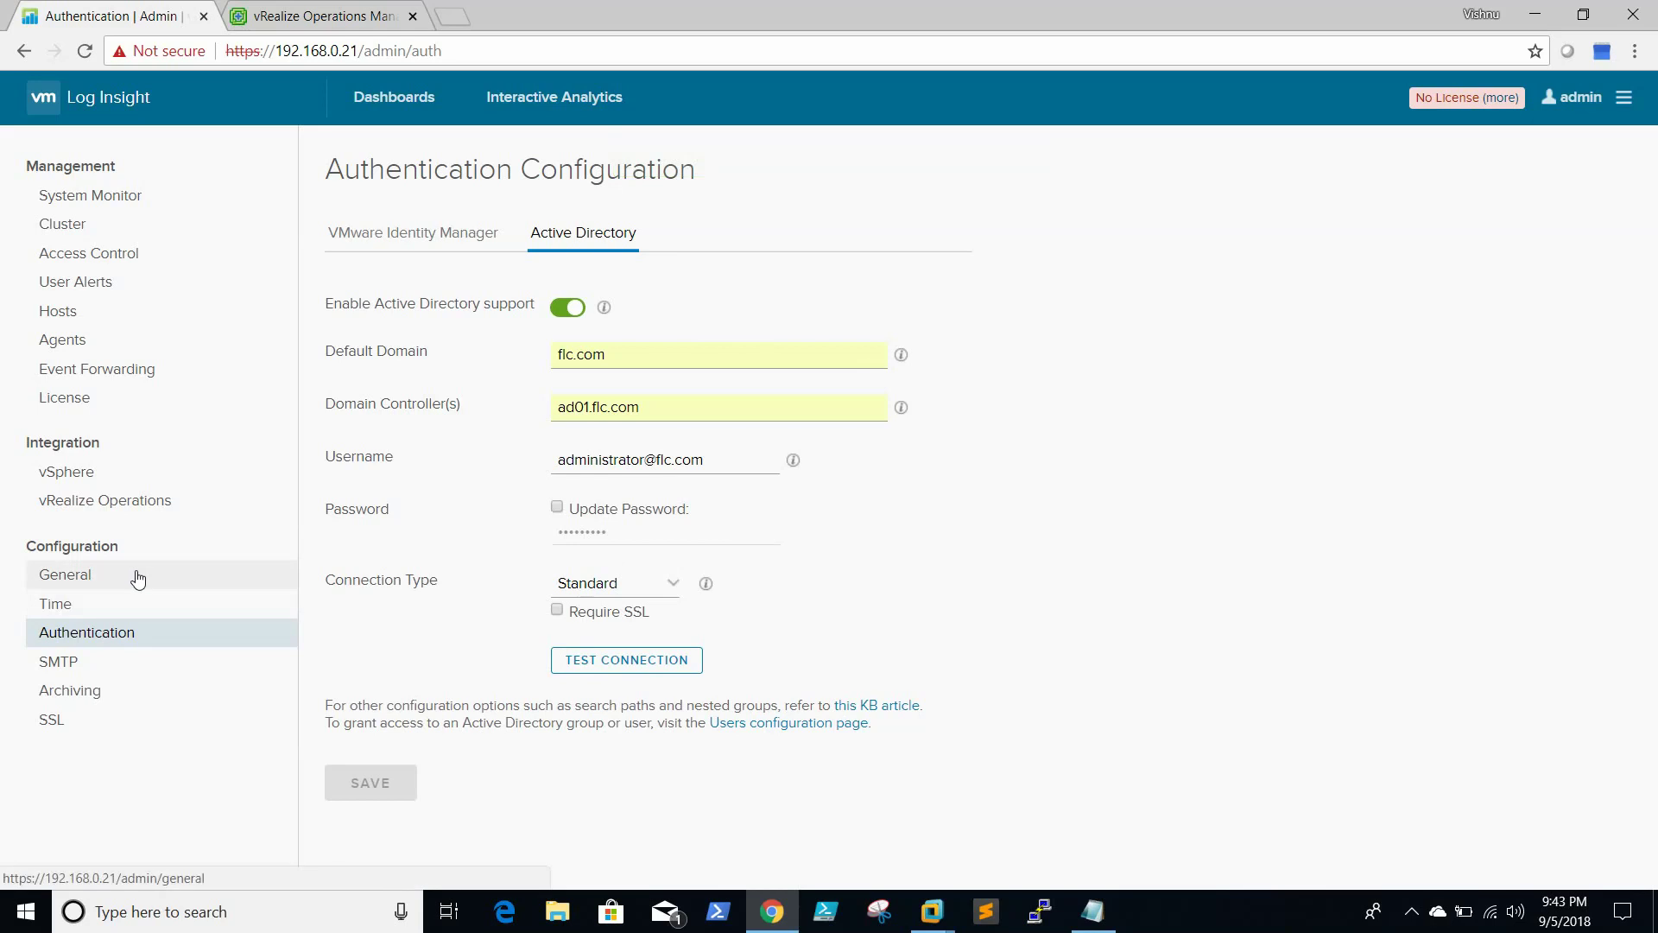
left_click(81, 674)
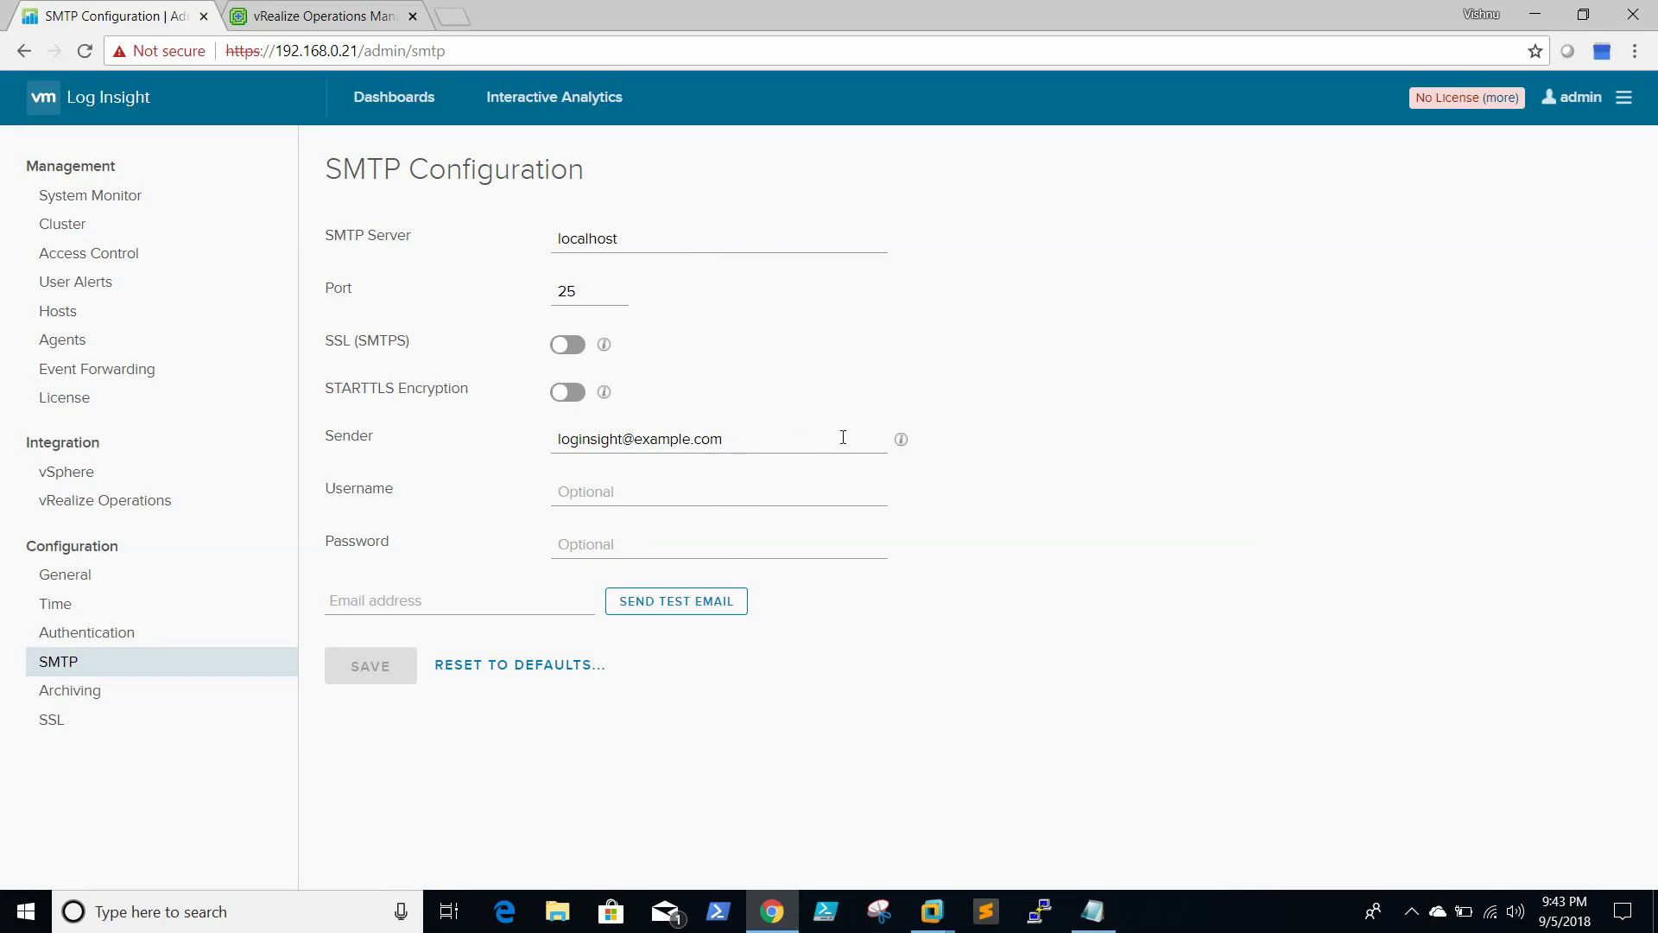
left_click(115, 640)
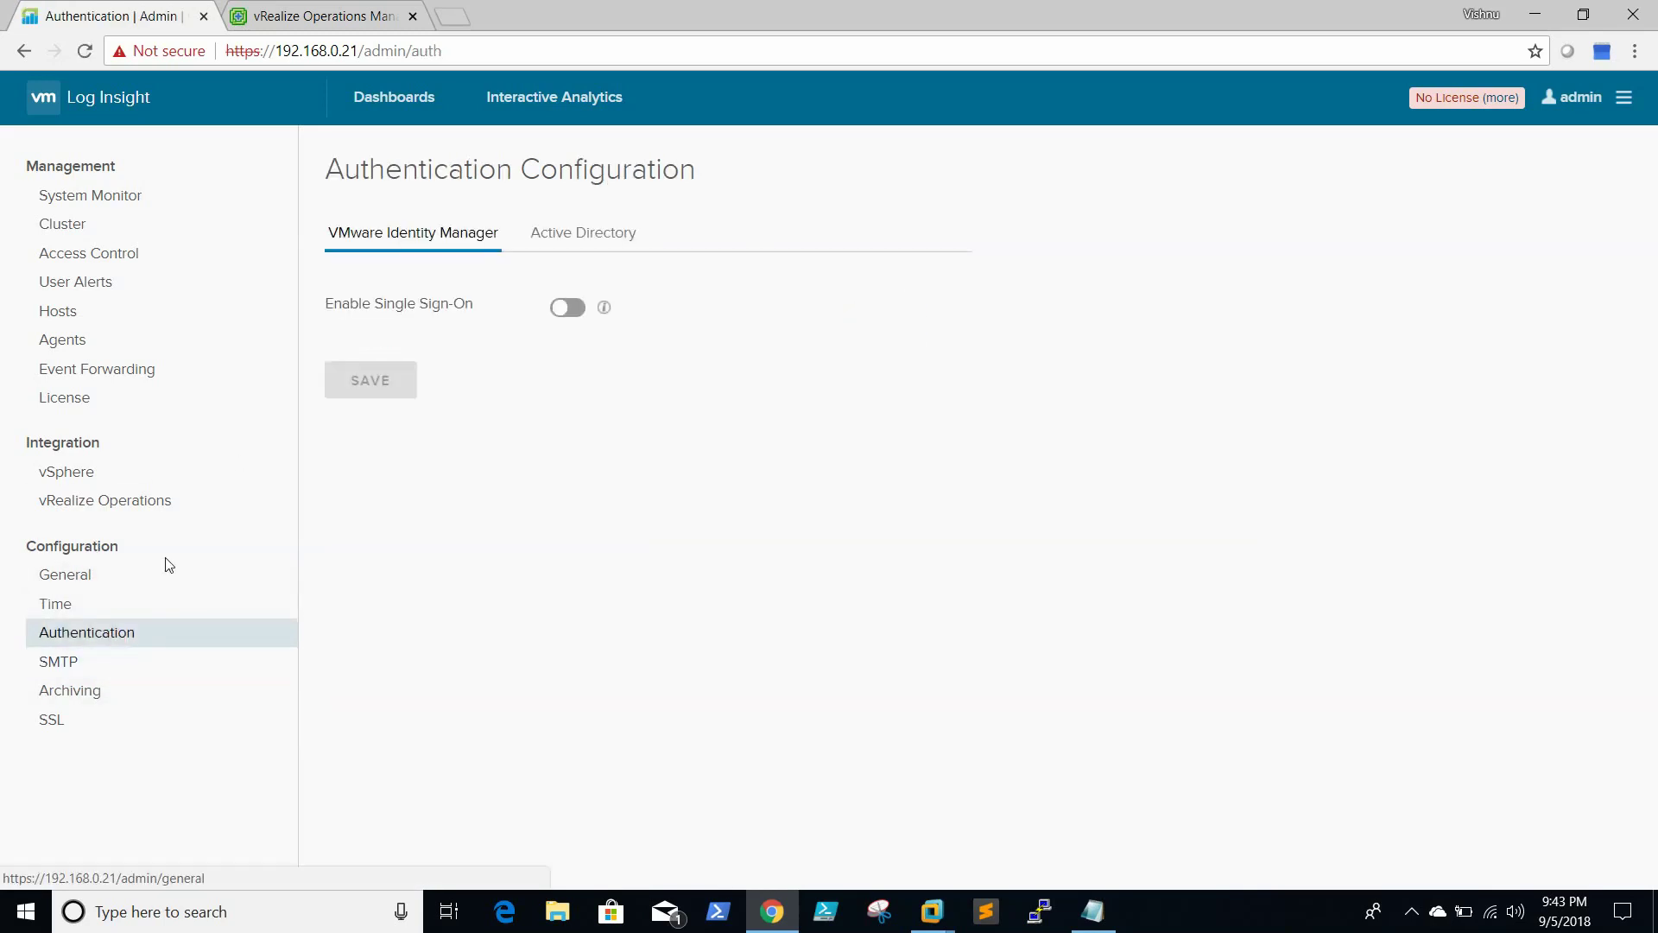
Enter vRealize Operations hostname vrops.flc.com with the admin username and password
left_click(110, 508)
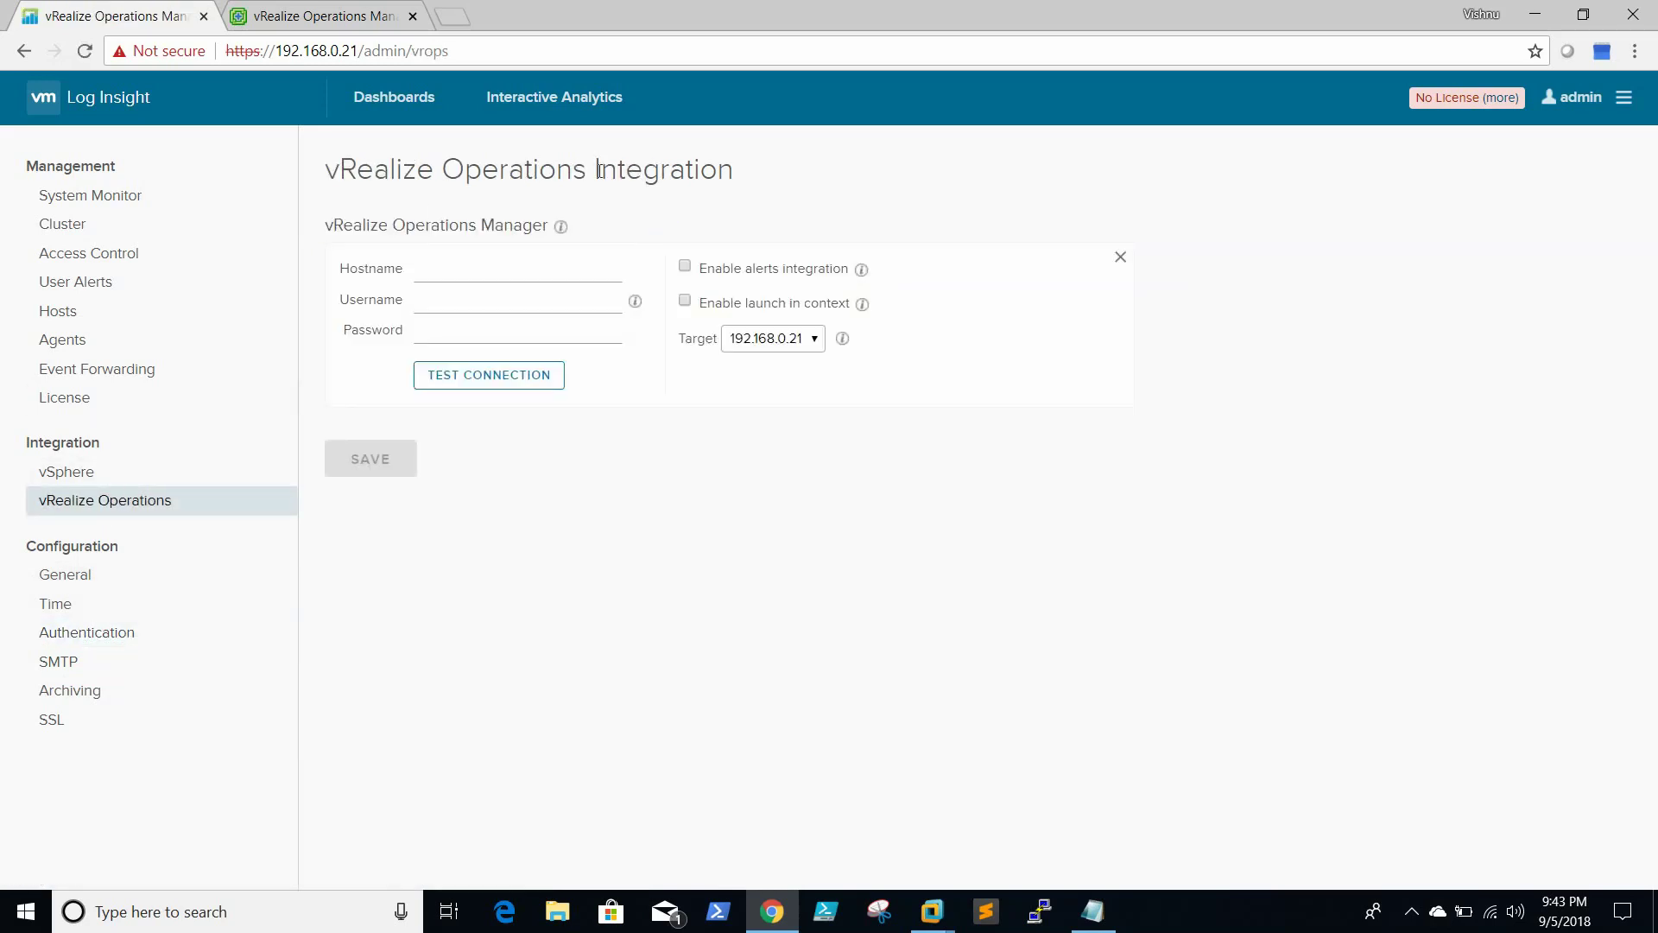
left_click(501, 273)
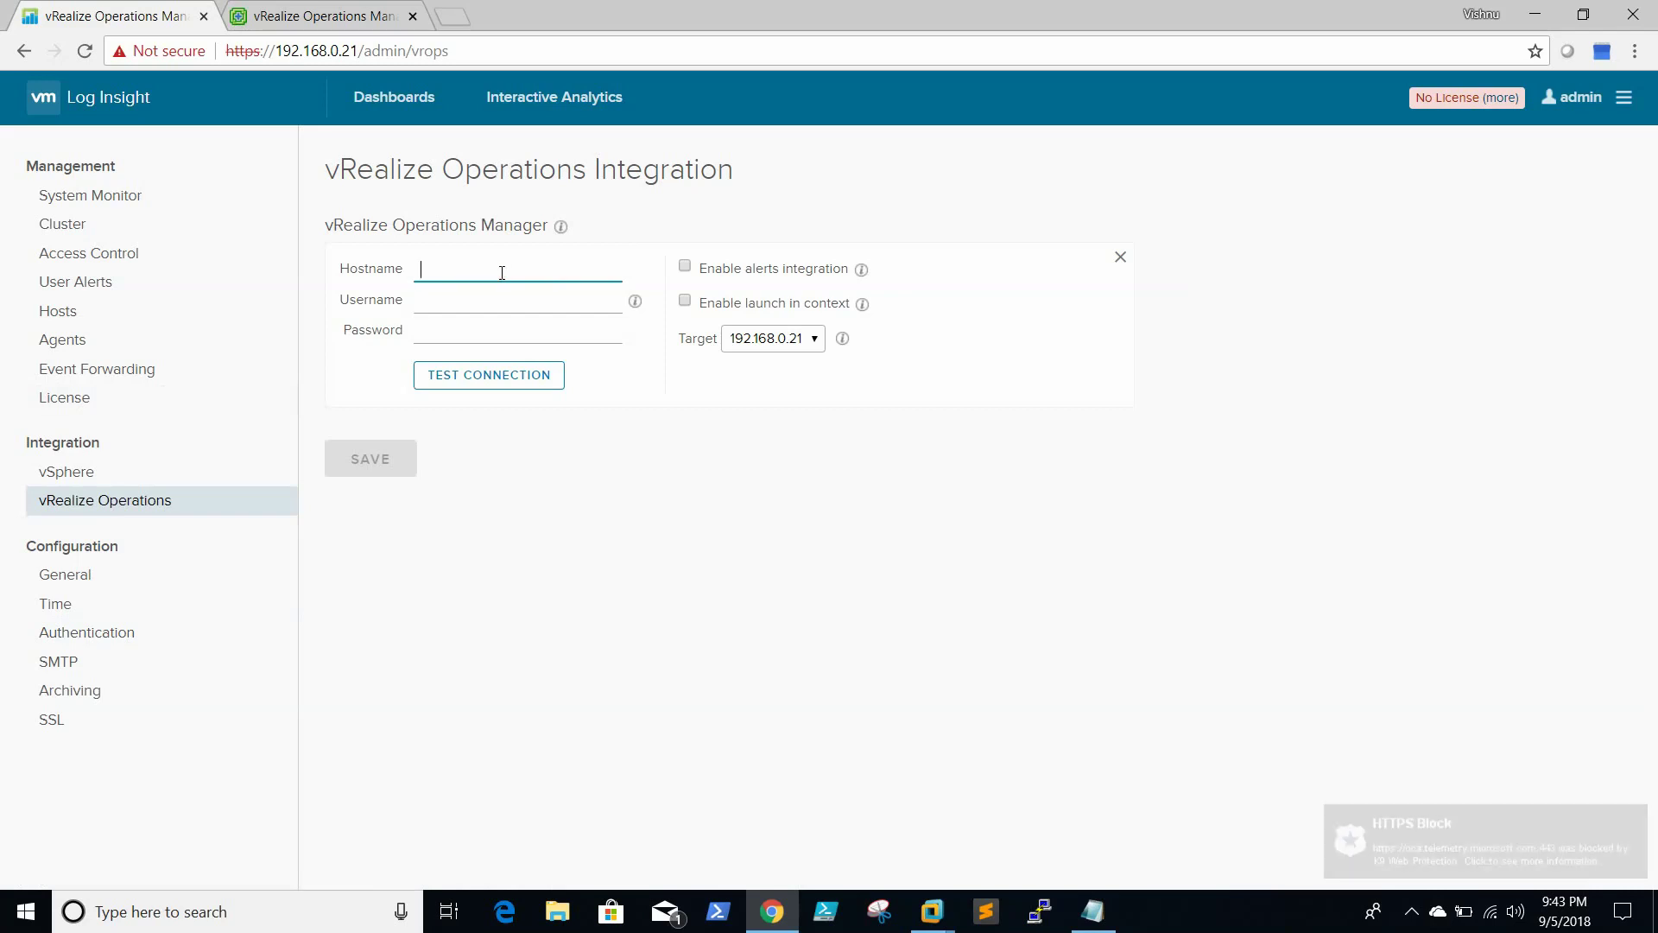
type("vrops.flc.com")
key("Tab")
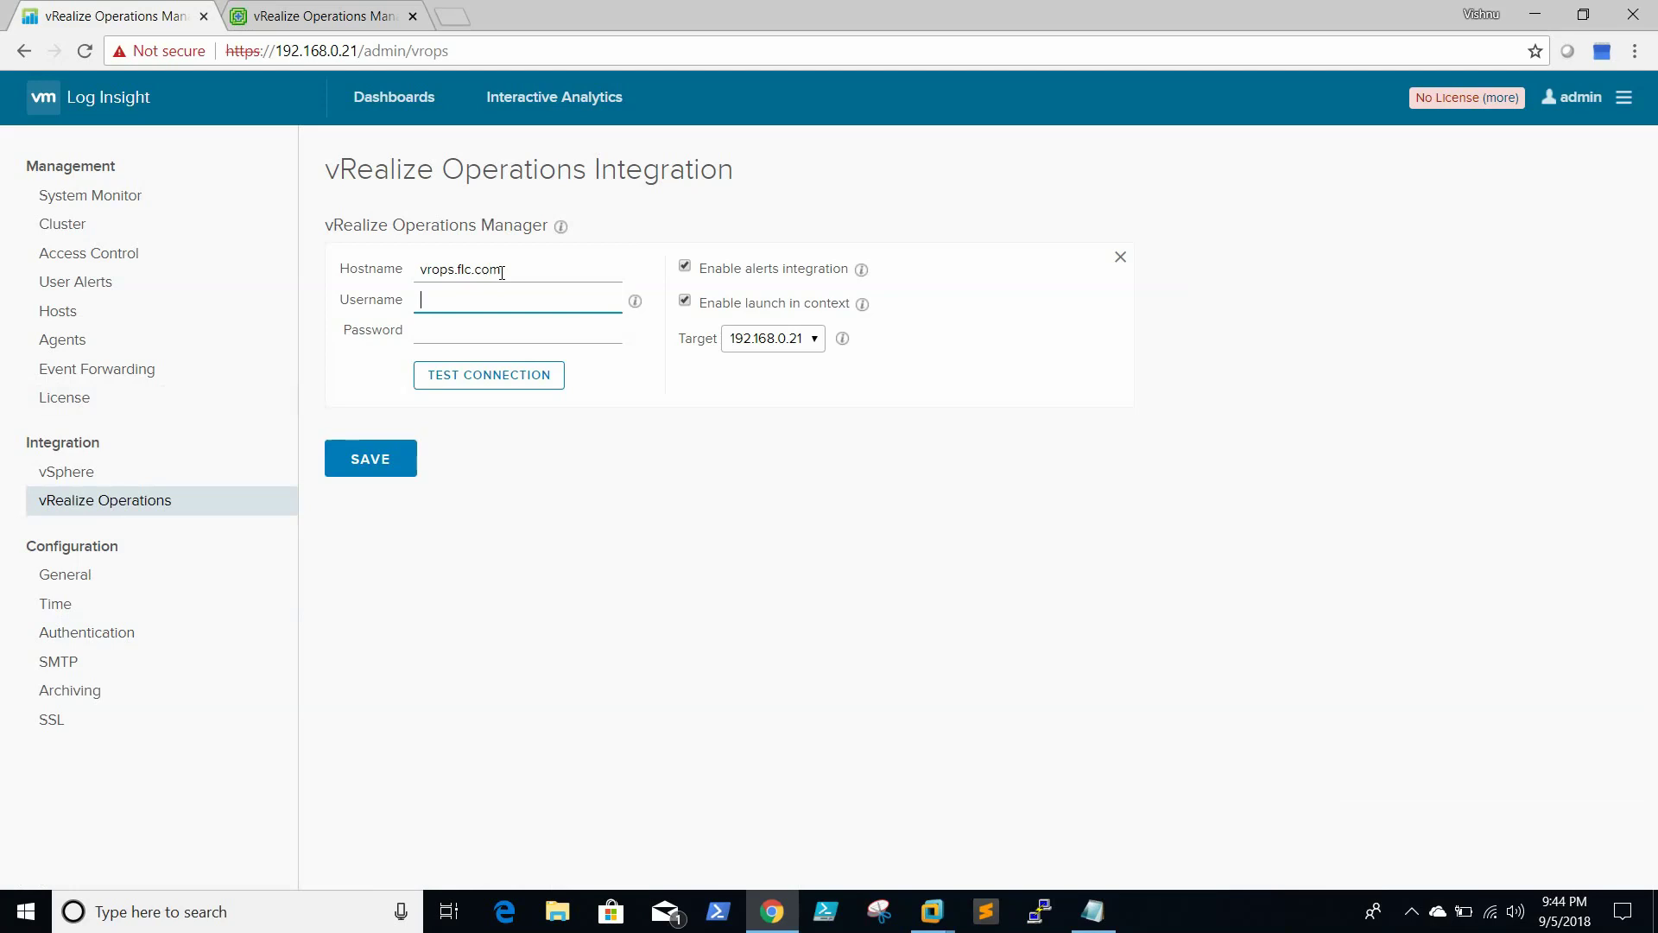
type("admin")
key("Tab")
type("V")
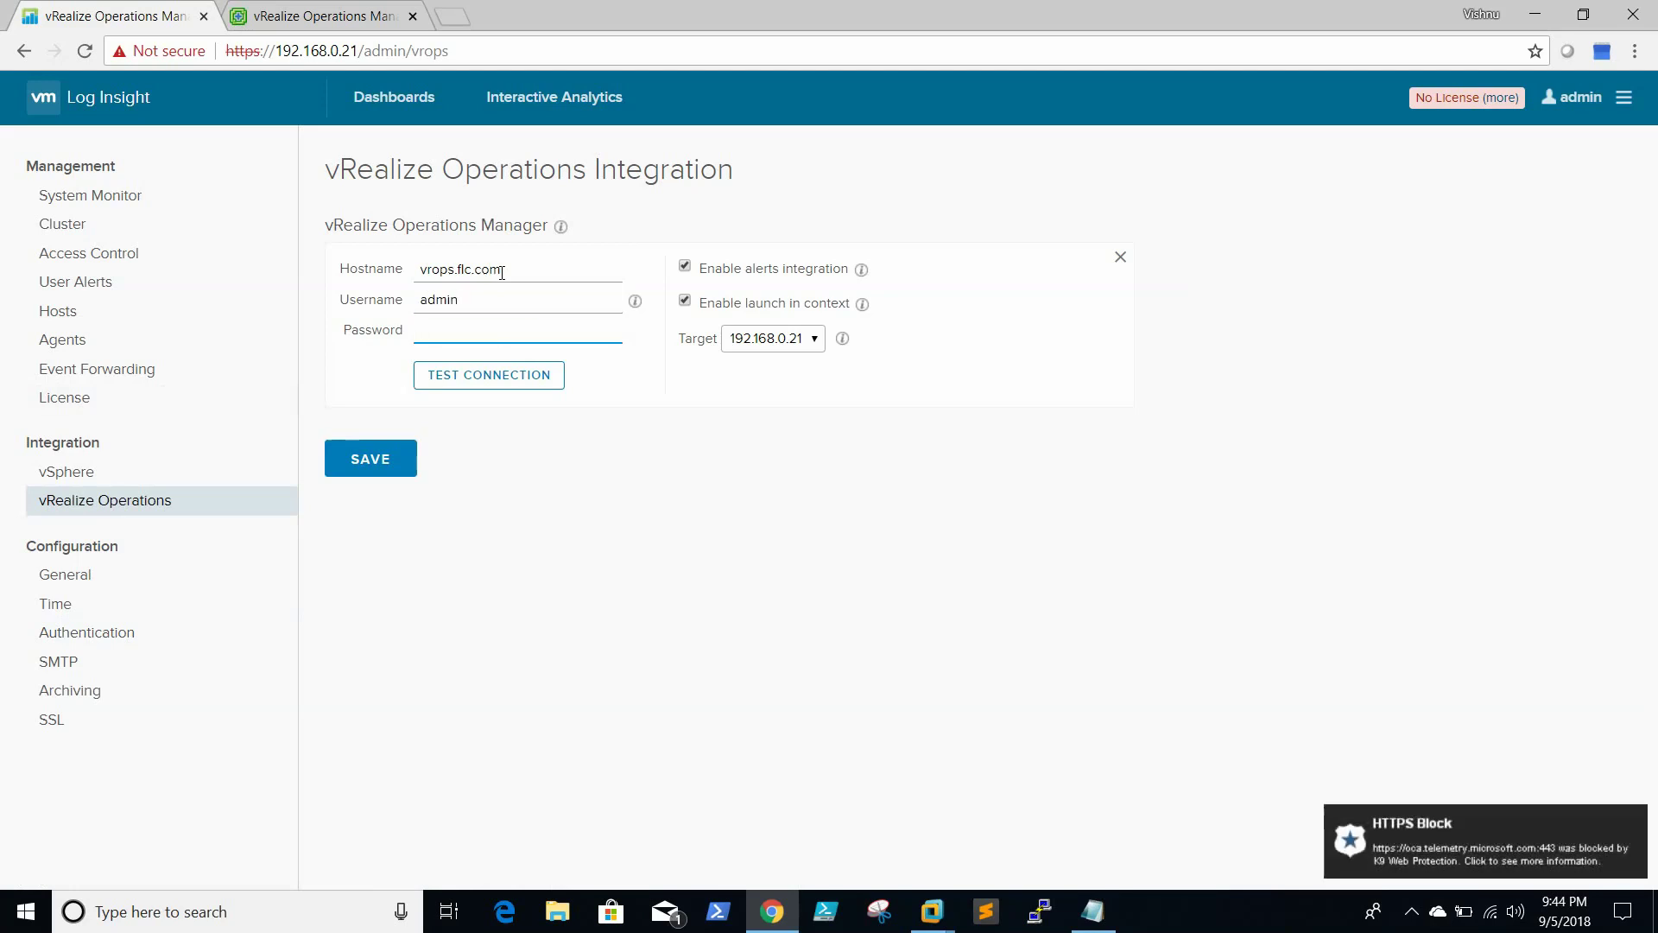
type("Vware1")
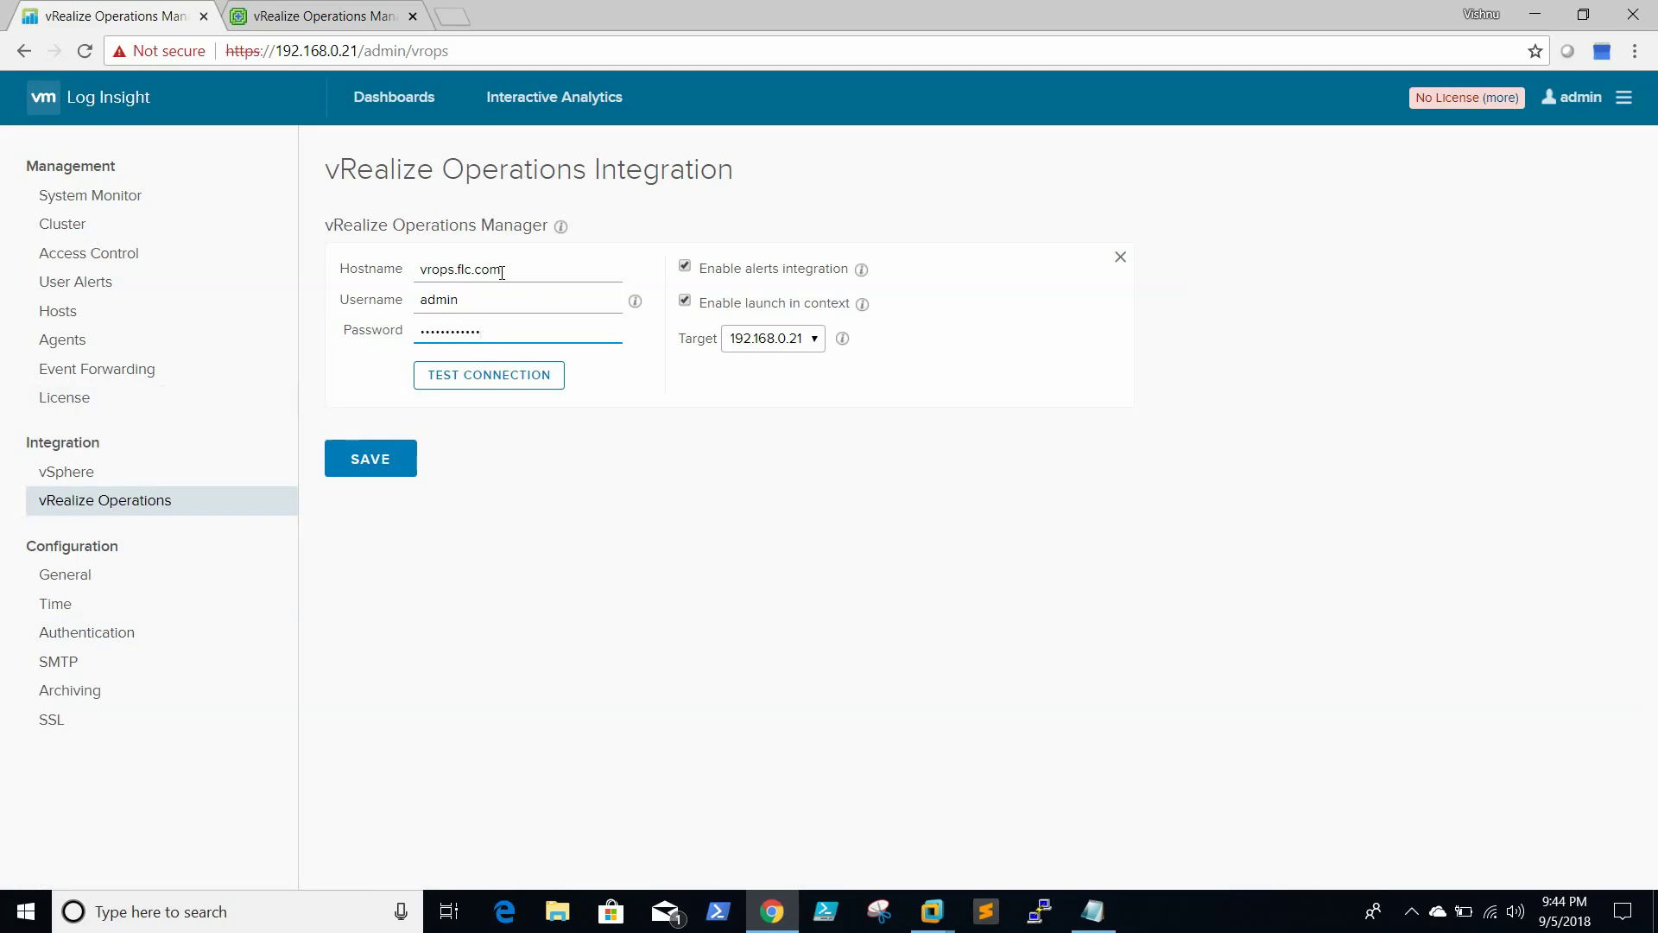
Test the vRealize Operations connection and, after it fails, clear the hostname
left_click(458, 376)
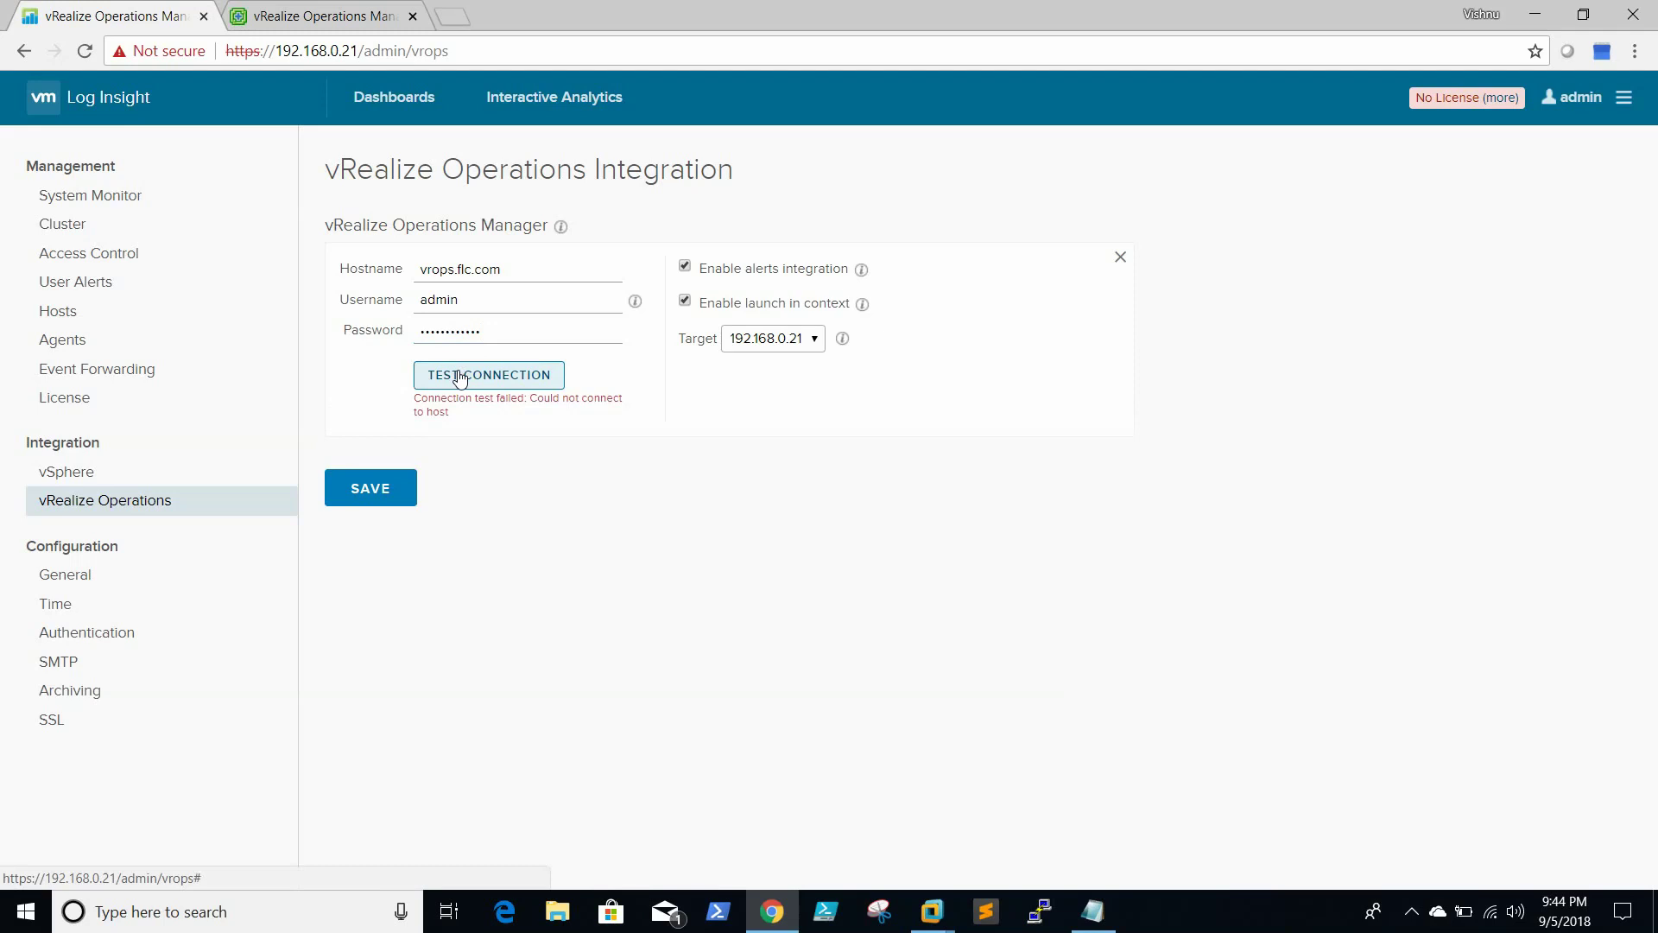
left_click(511, 271)
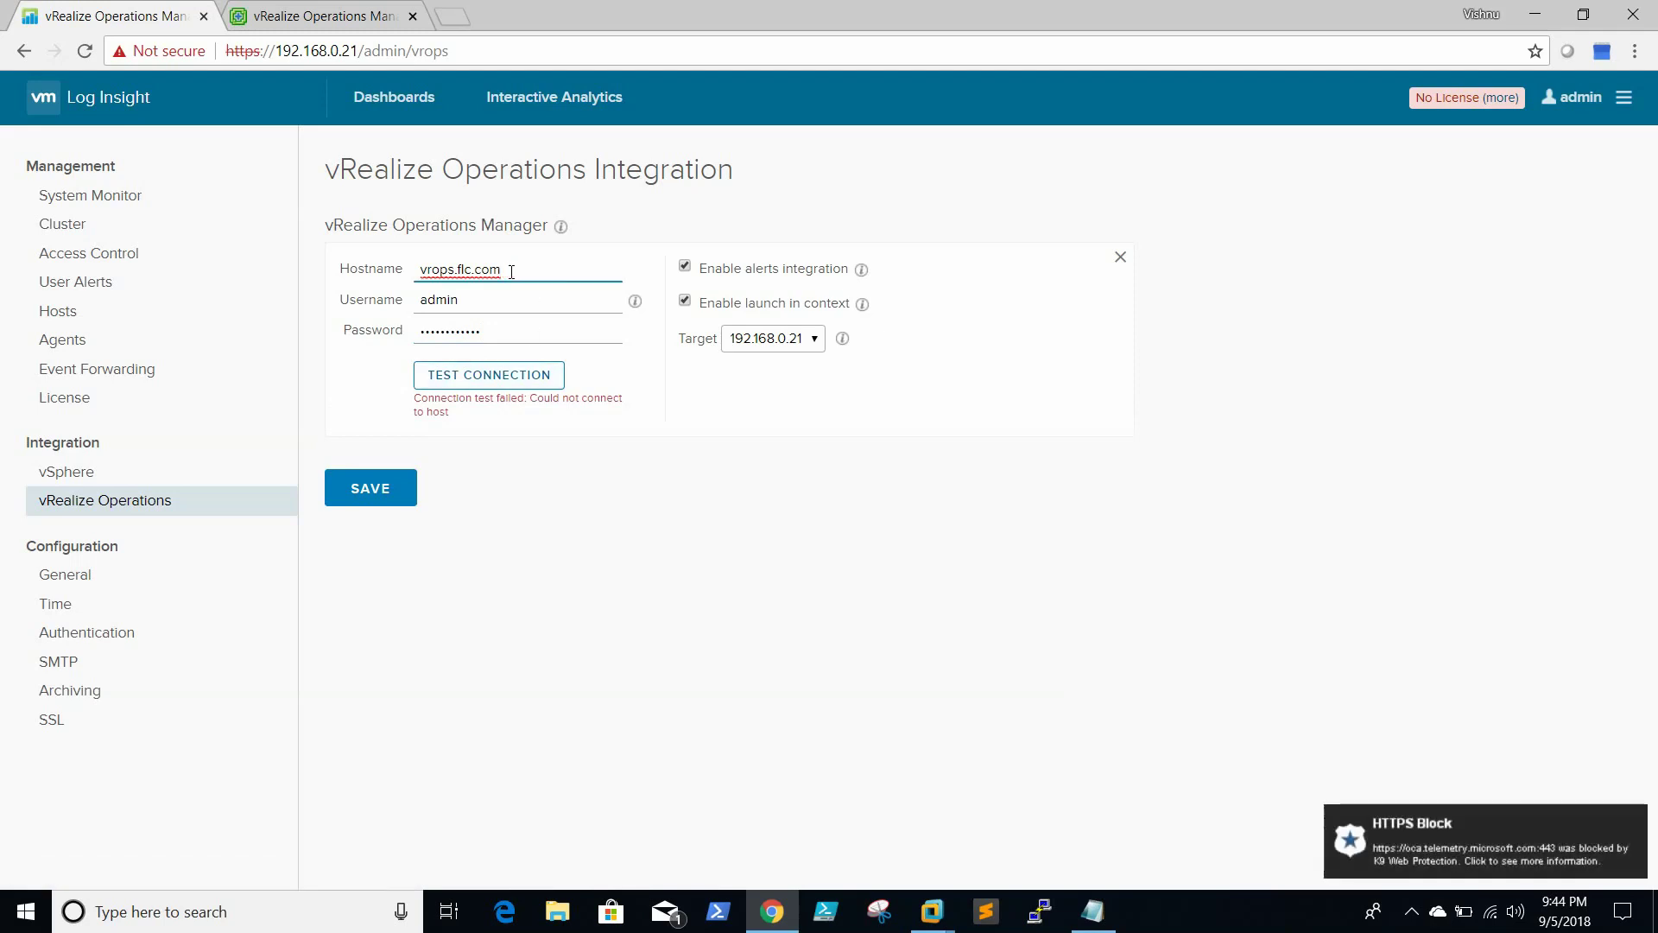
key("BackSpace")
key("BackSpace")
key("BackSpace")
key("BackSpace")
key("BackSpace")
key("BackSpace")
key("BackSpace")
key("BackSpace")
key("BackSpace")
key("BackSpace")
key("BackSpace")
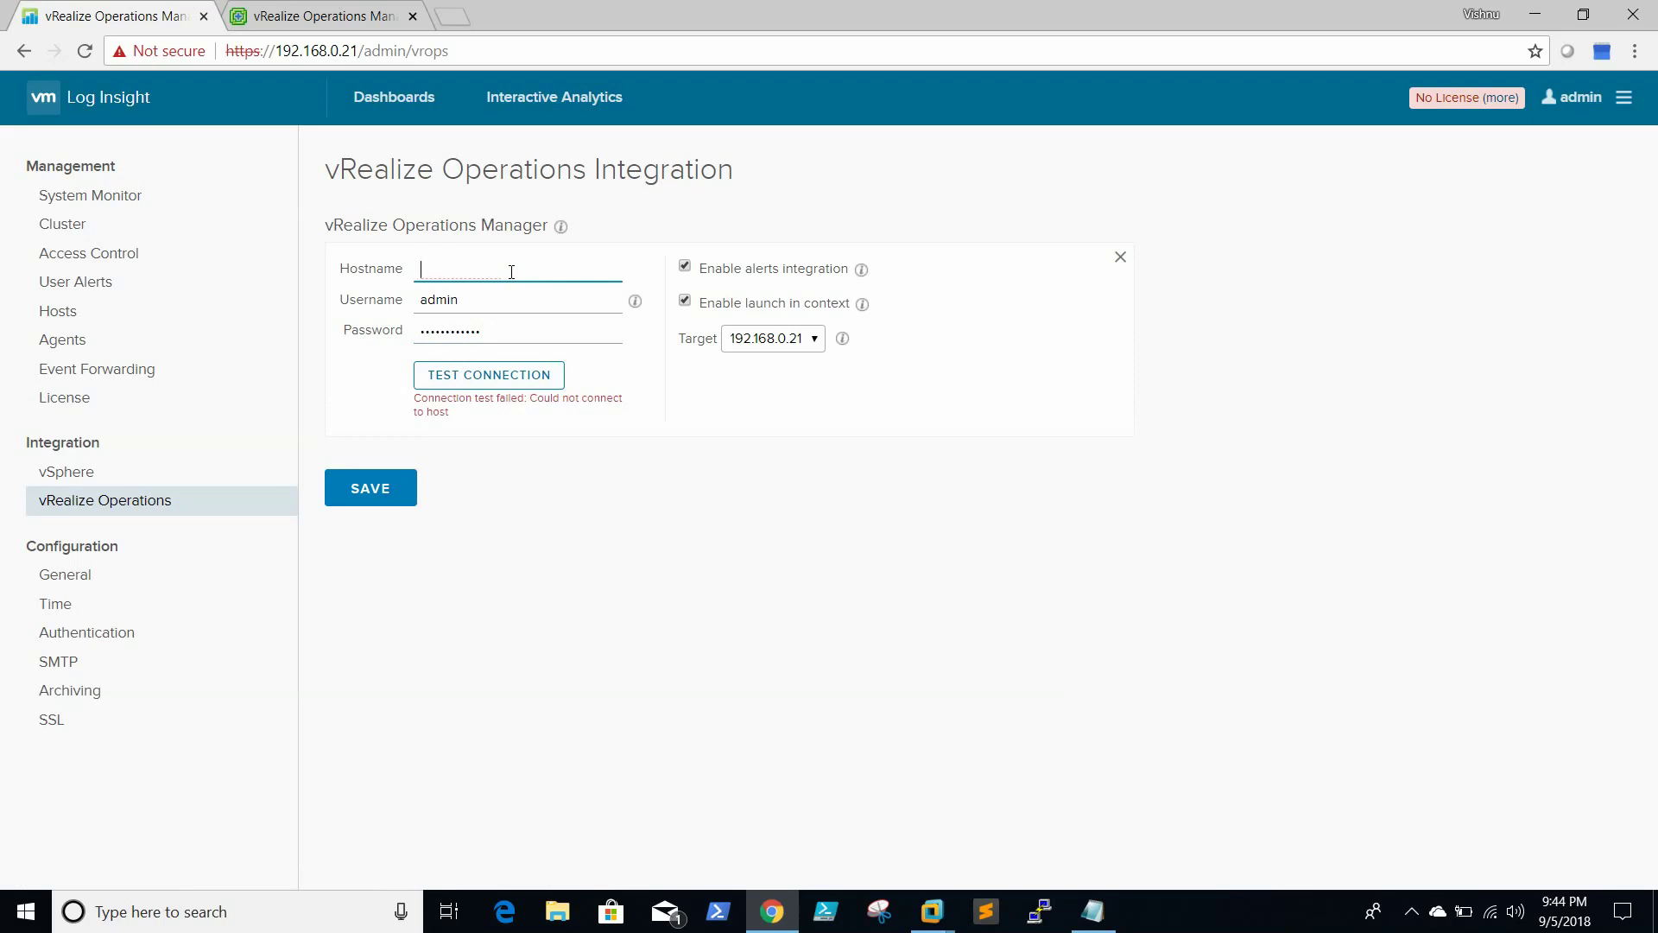
Enter vRealize Operations host 192.168.0.12, test the connection and save the integration
type("192.168.0.12")
left_click(491, 385)
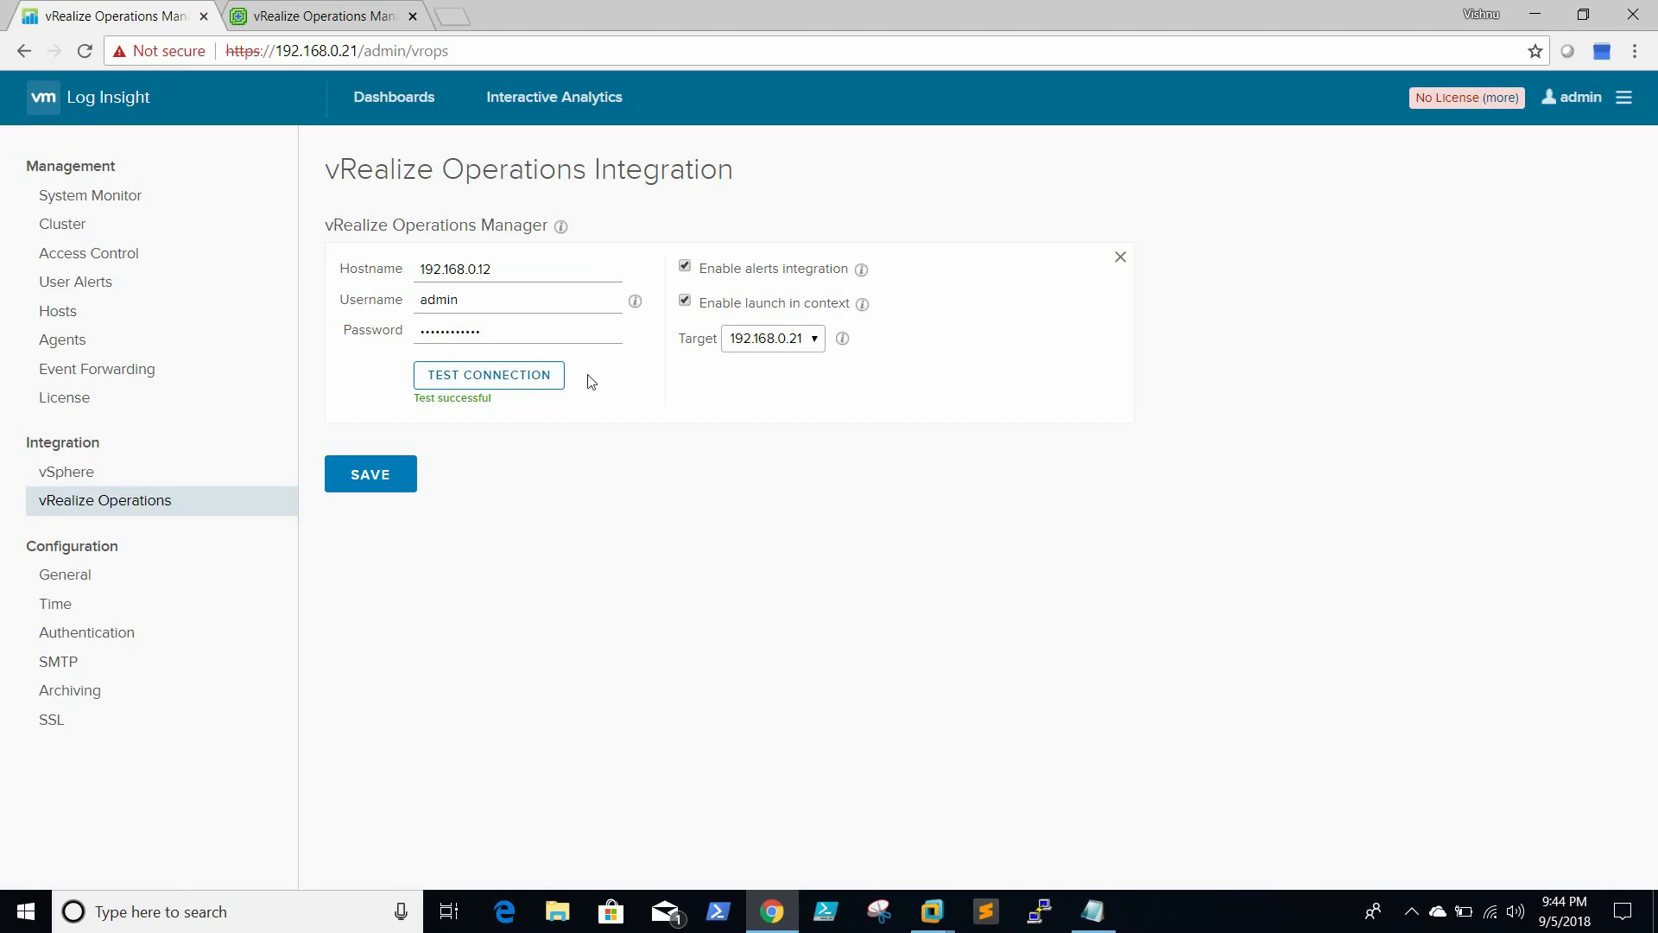
left_click(377, 475)
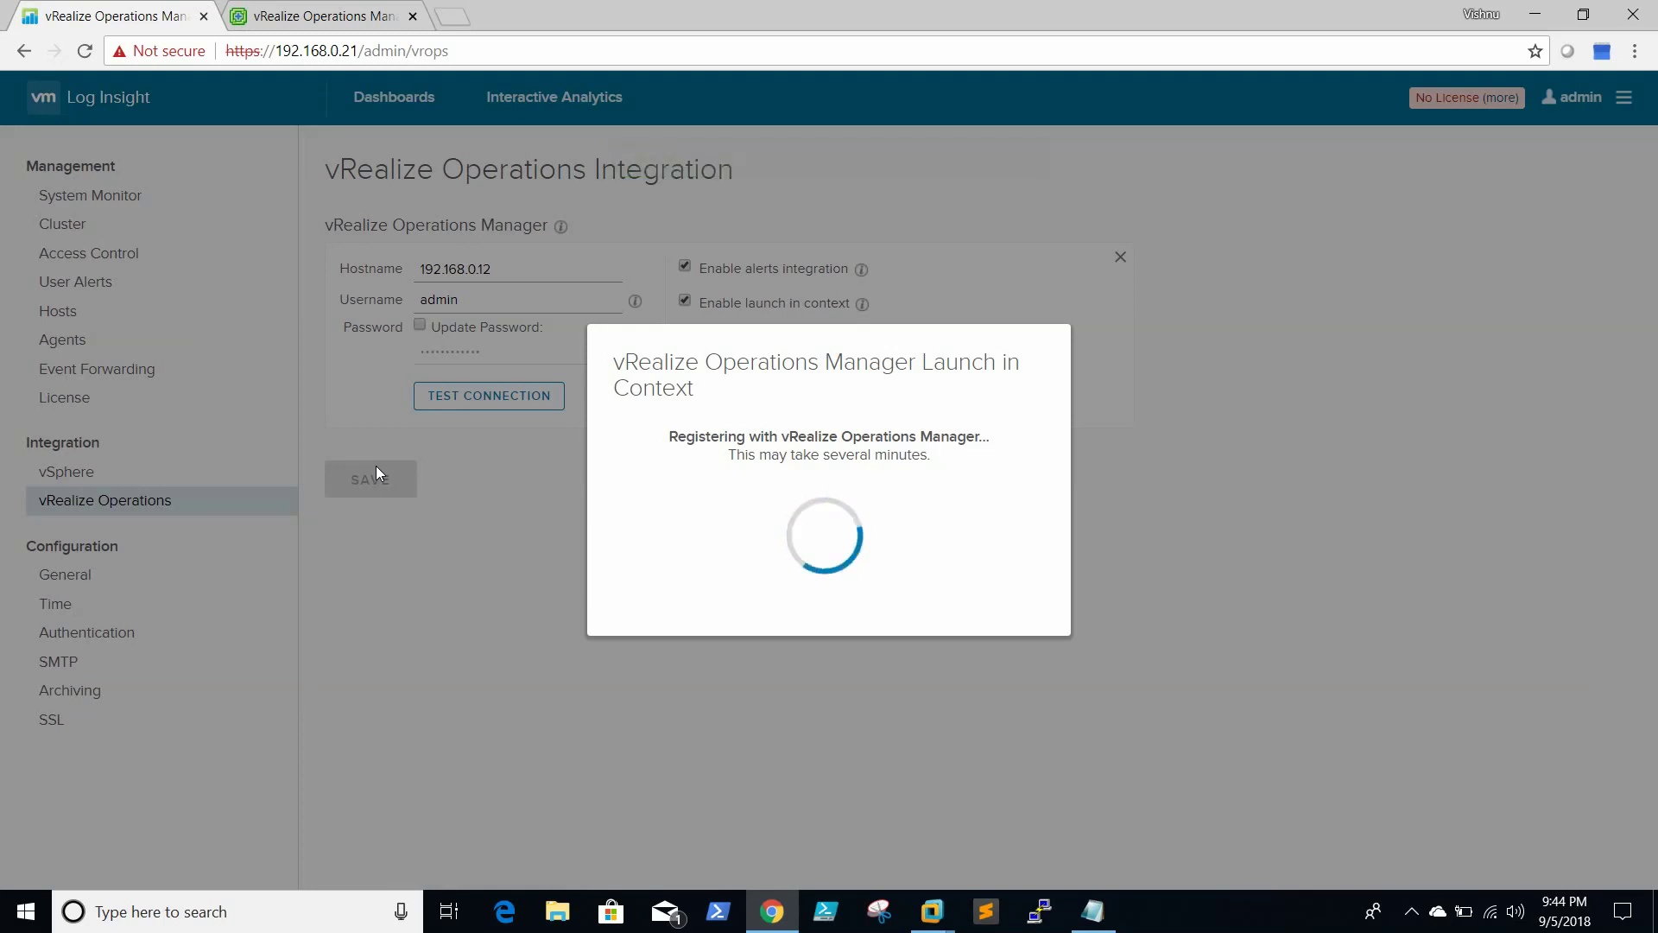
left_click(1412, 911)
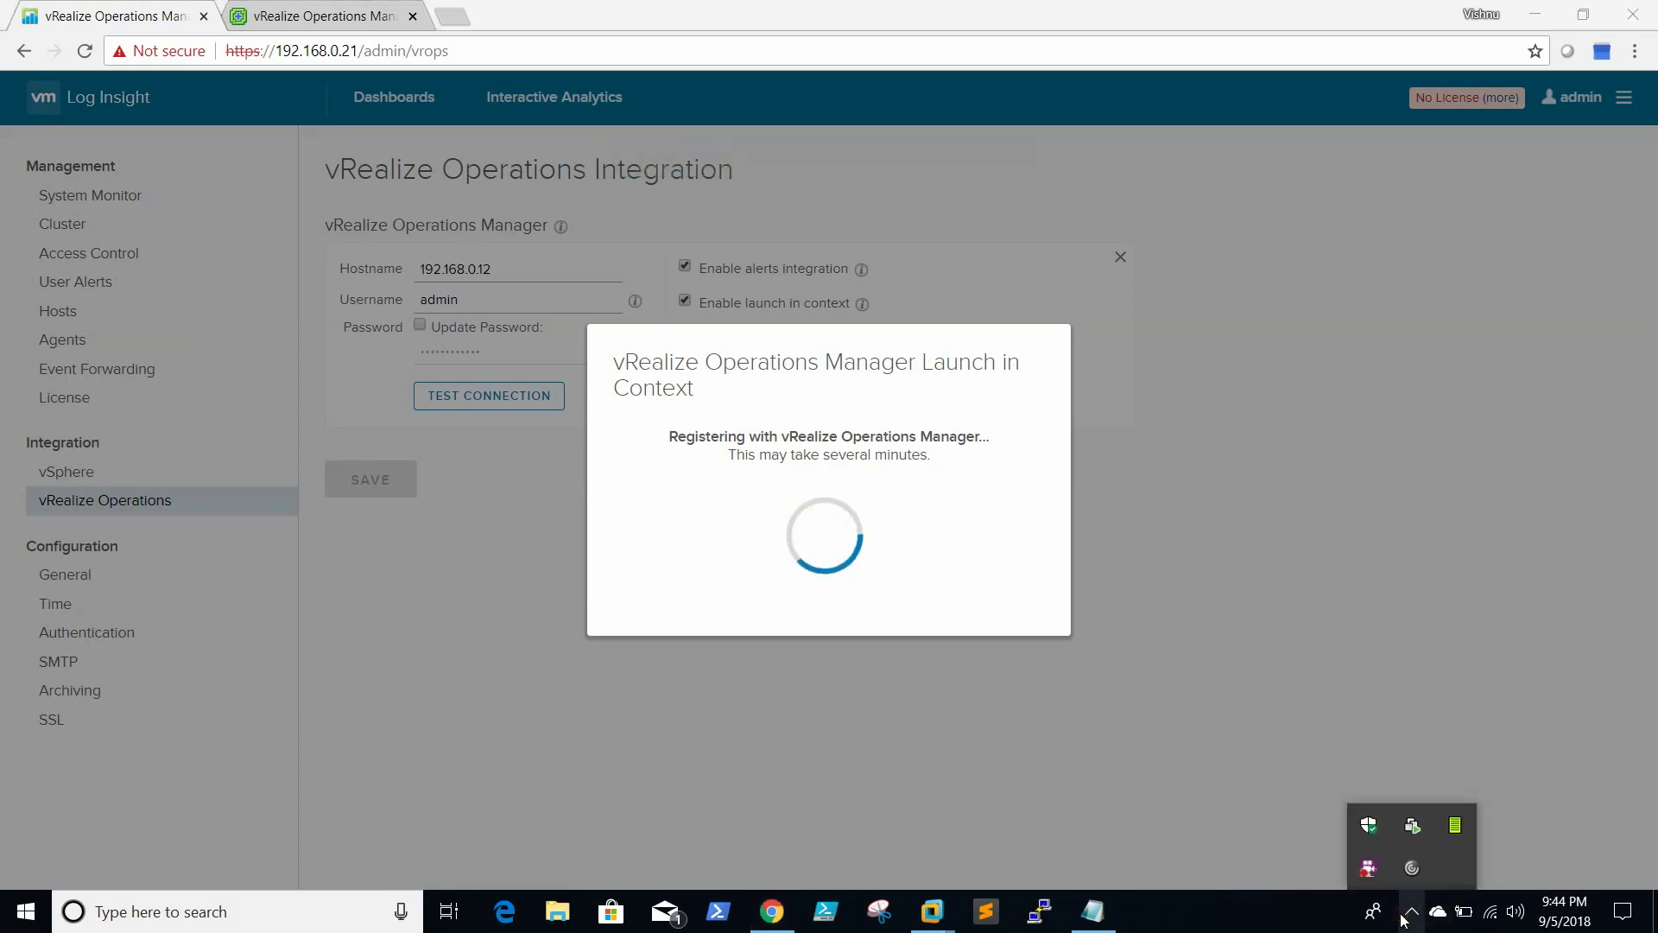
left_click(1298, 925)
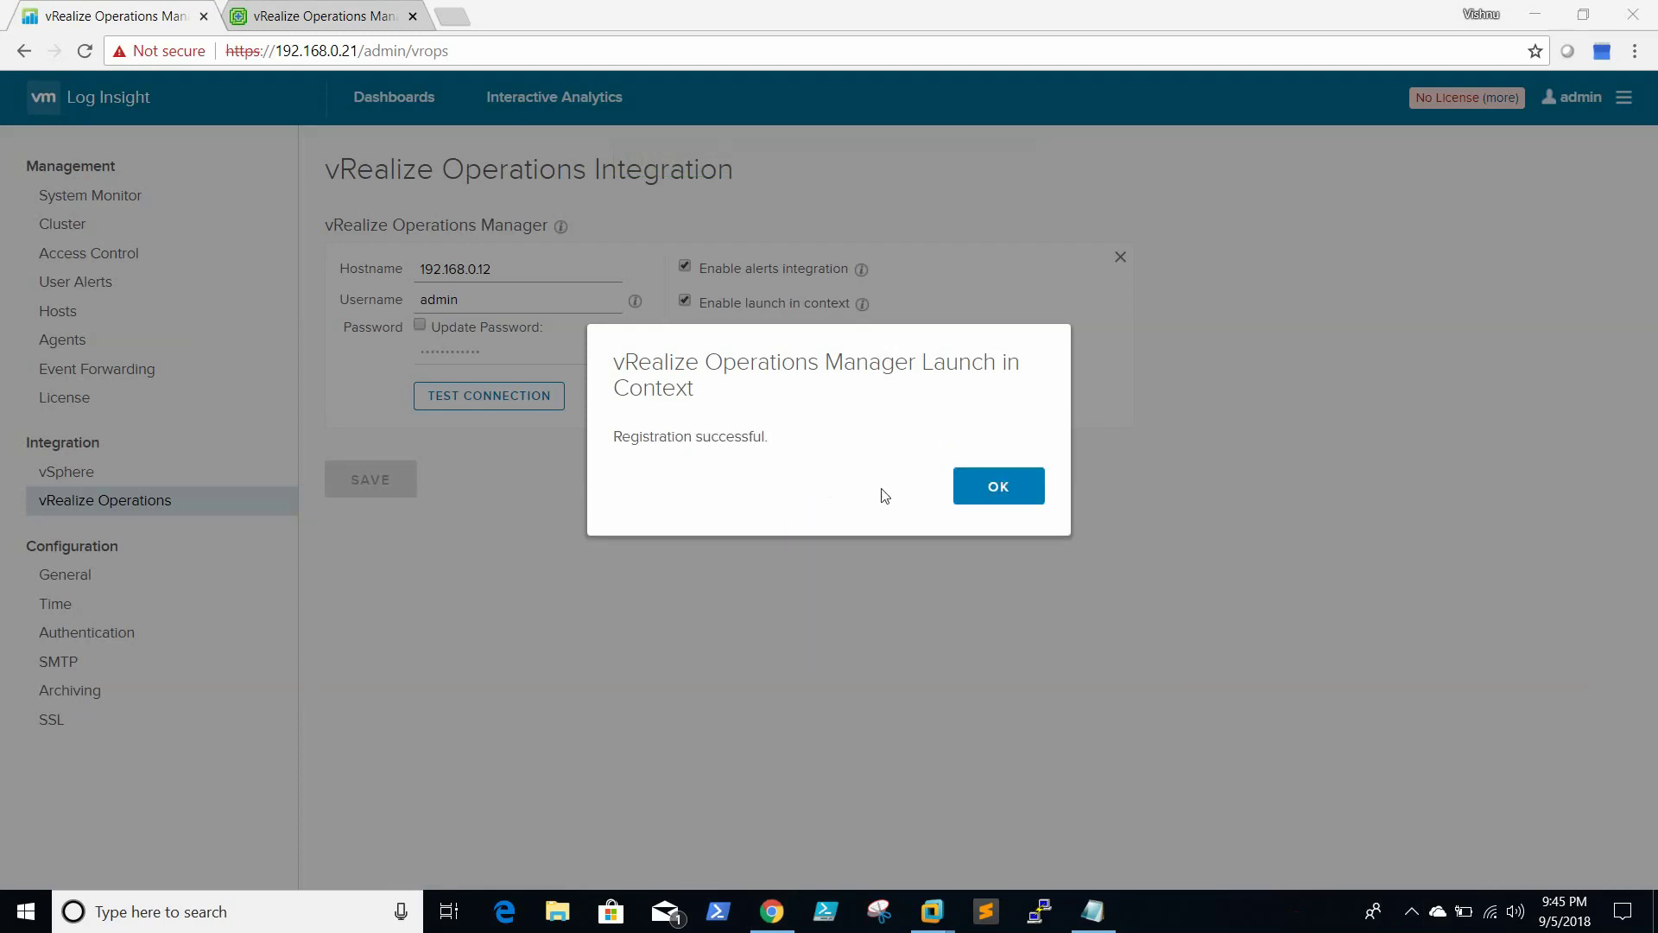
Add the flc.com 'administrators' directory group with the Super Admin role instead of User
left_click(1020, 487)
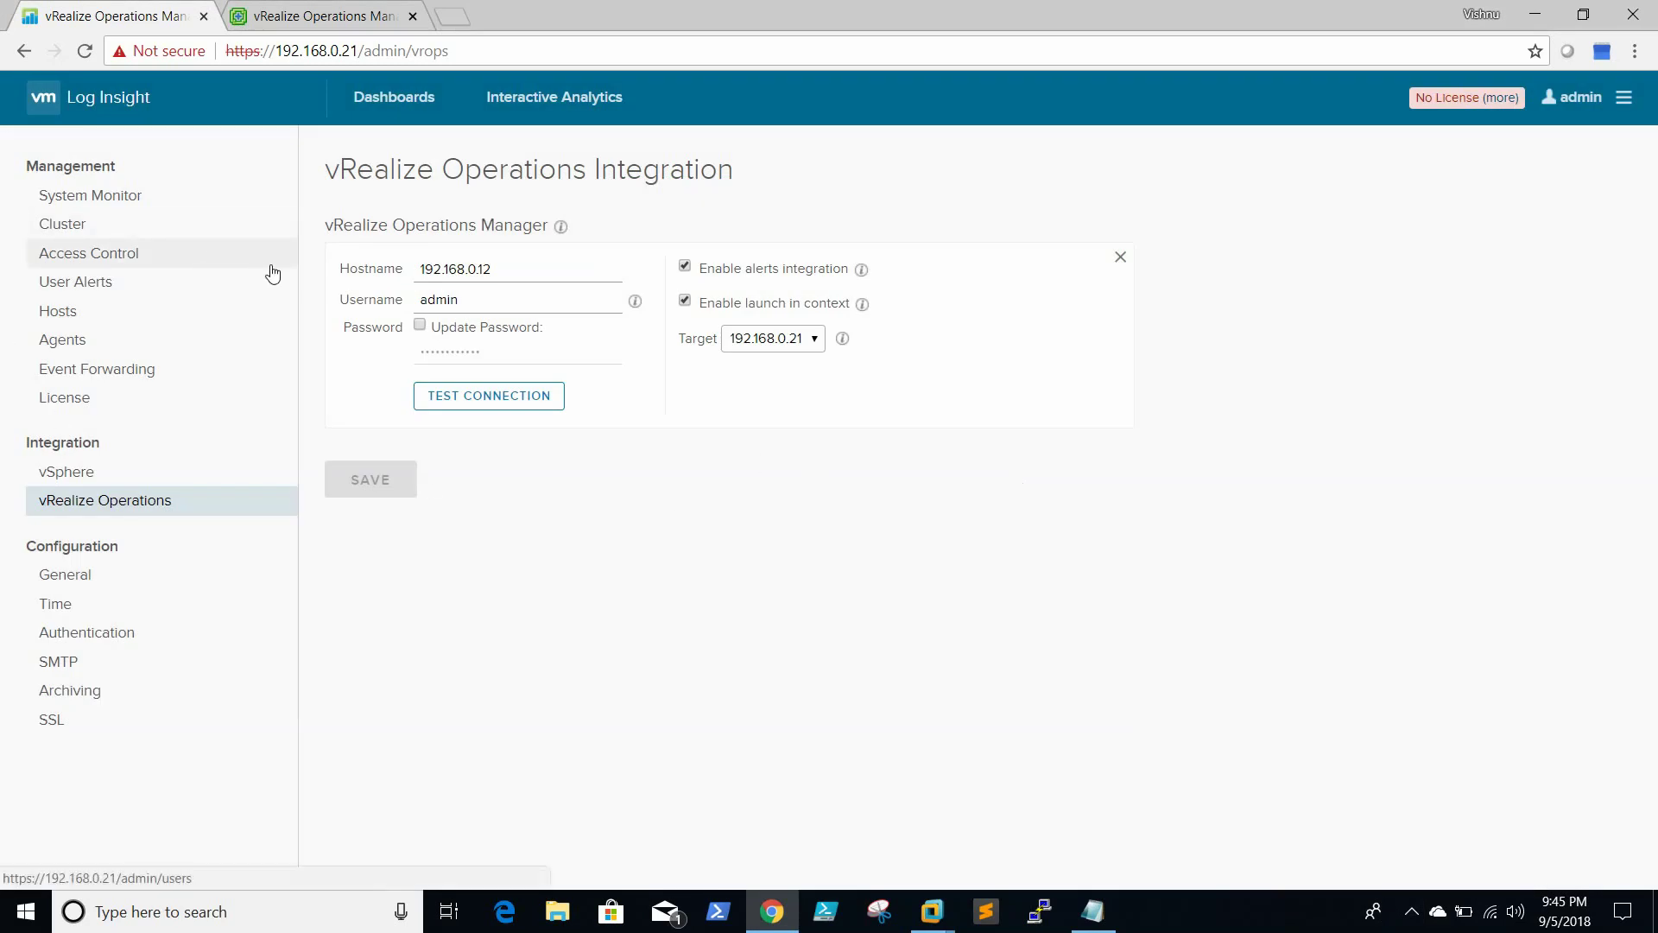
left_click(111, 253)
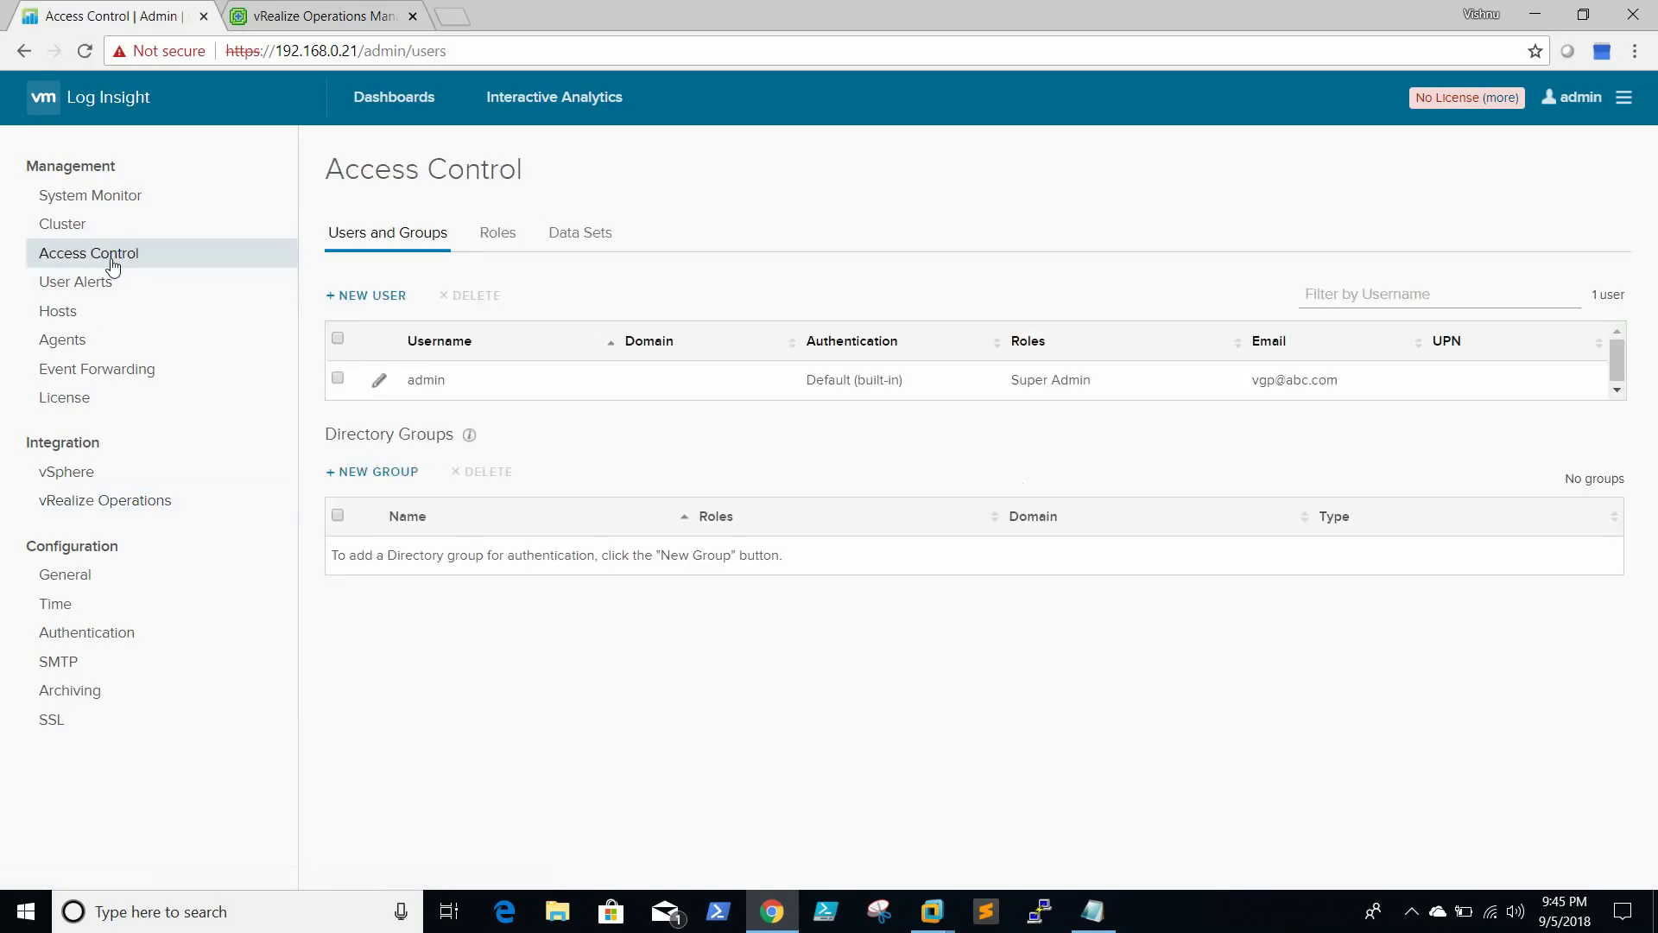
left_click(385, 477)
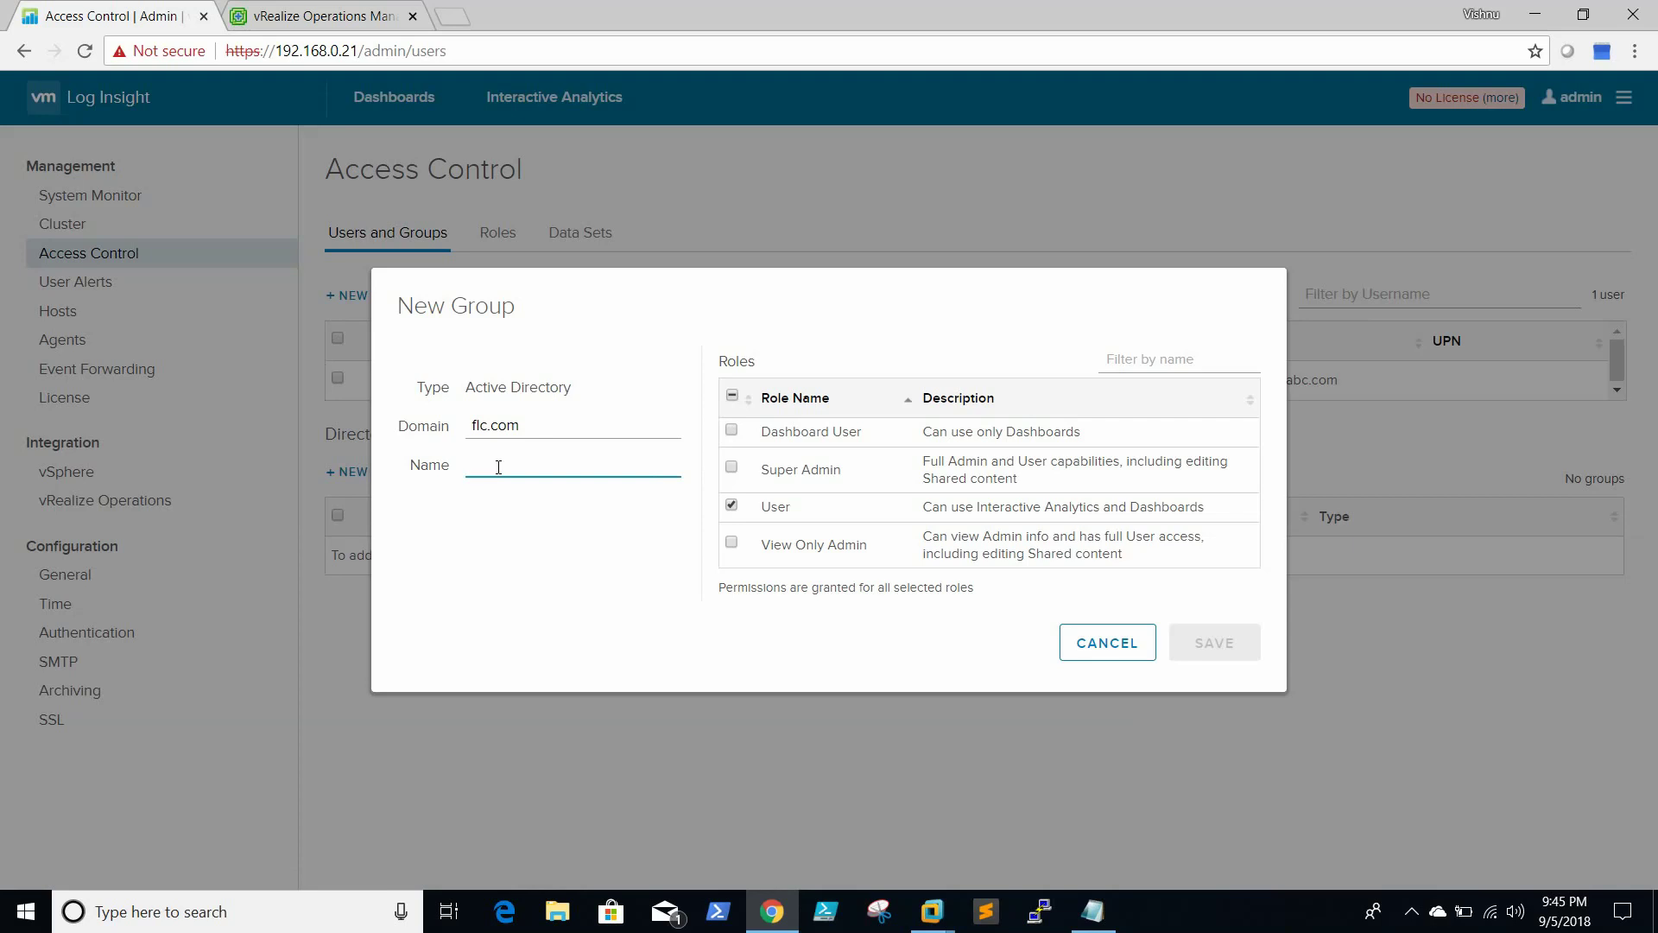
type("administrator")
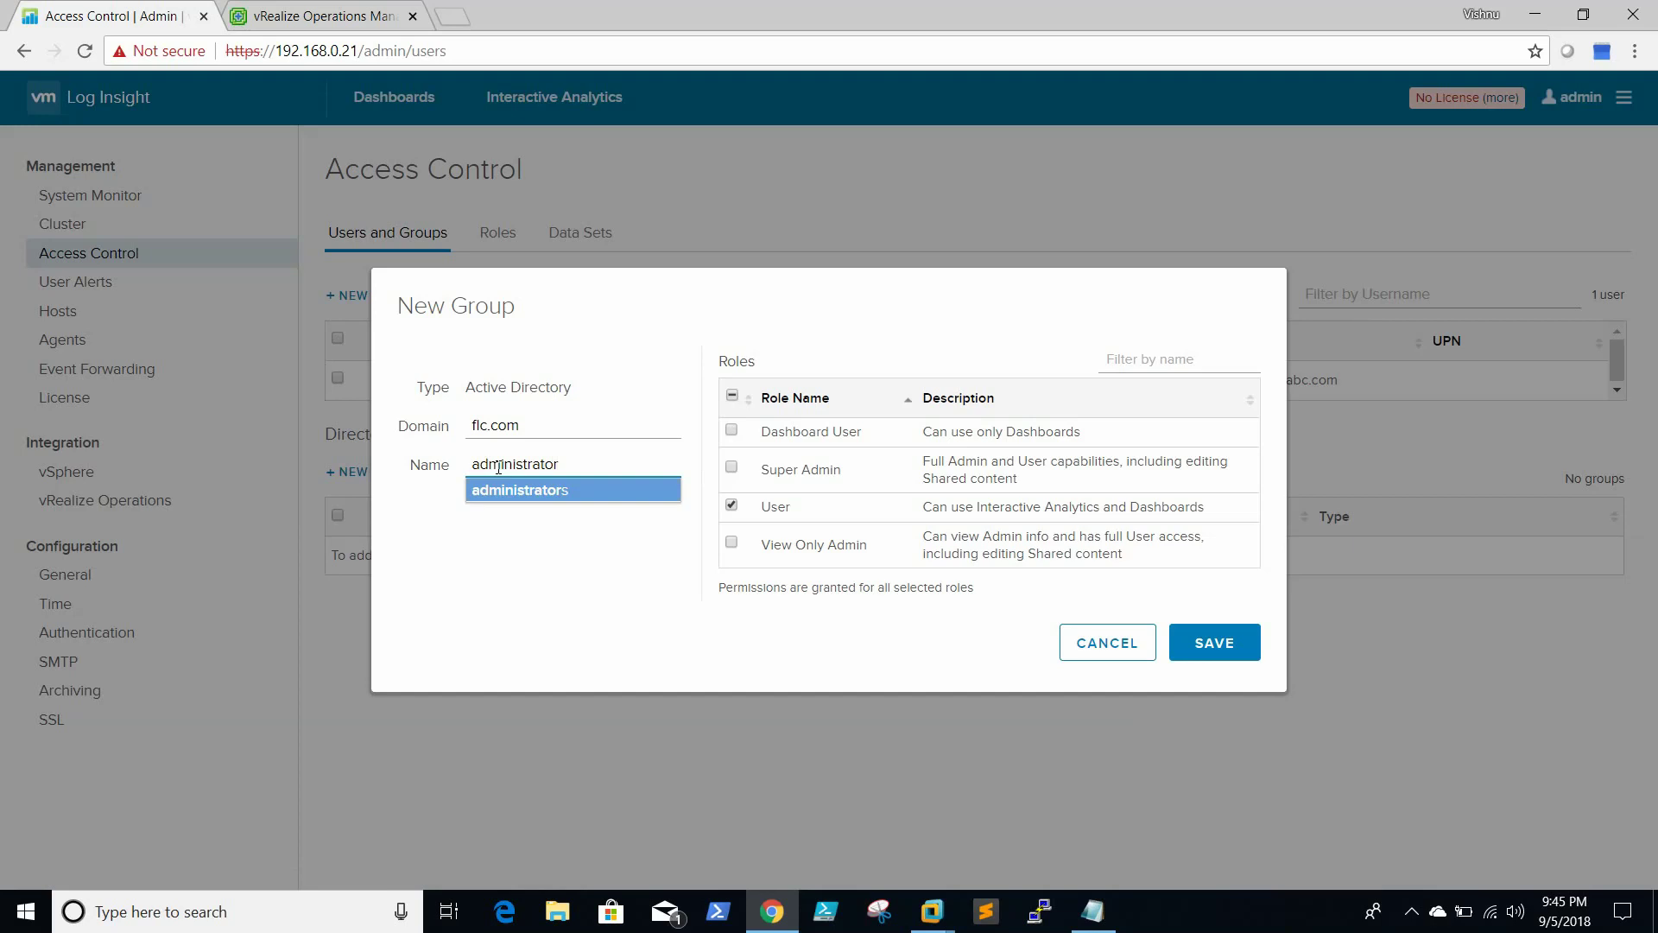
left_click(572, 489)
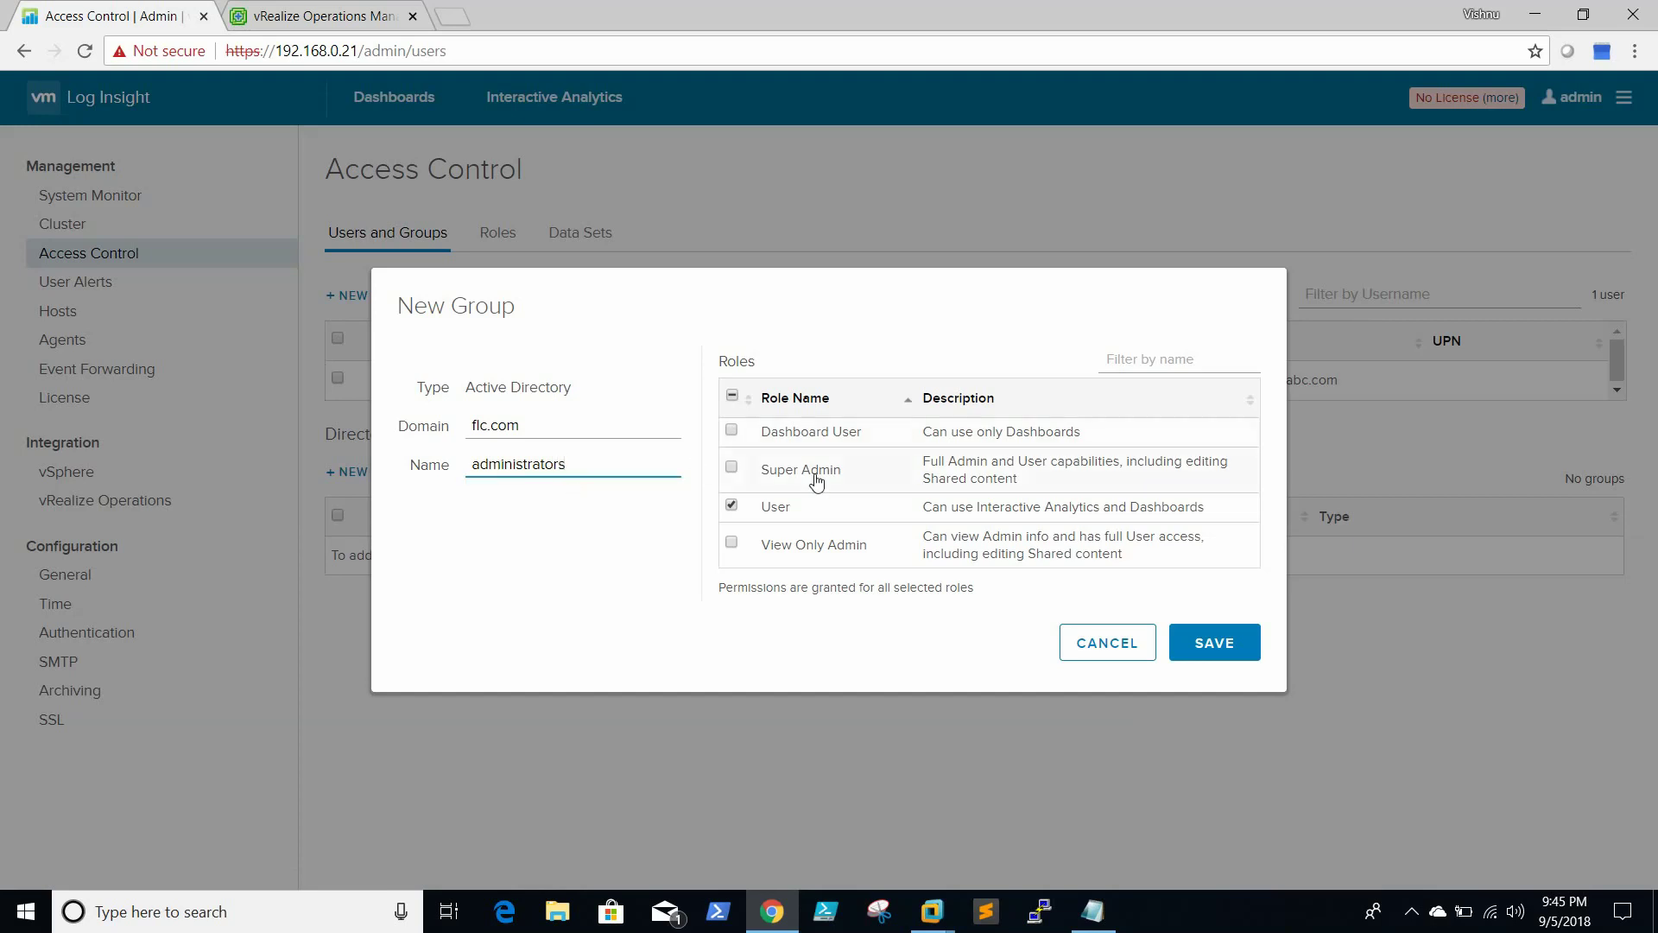
left_click(732, 468)
left_click(731, 505)
left_click(1206, 633)
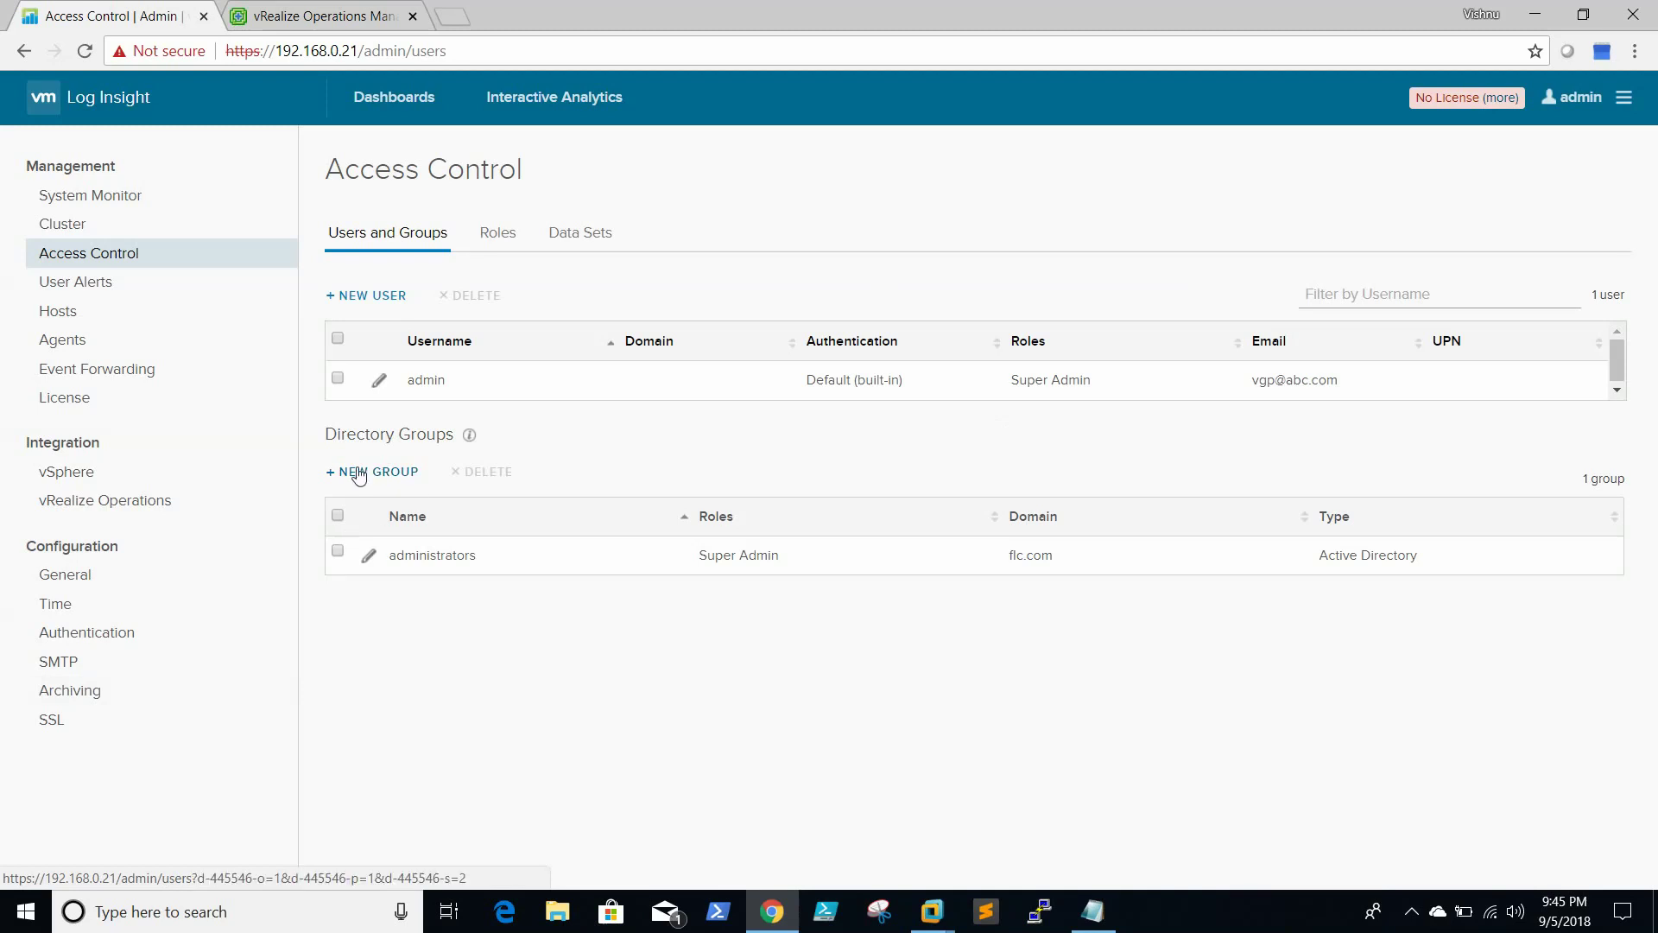
Add the 'domain admins' group as Super Admin without User, then view the Roles list
left_click(381, 473)
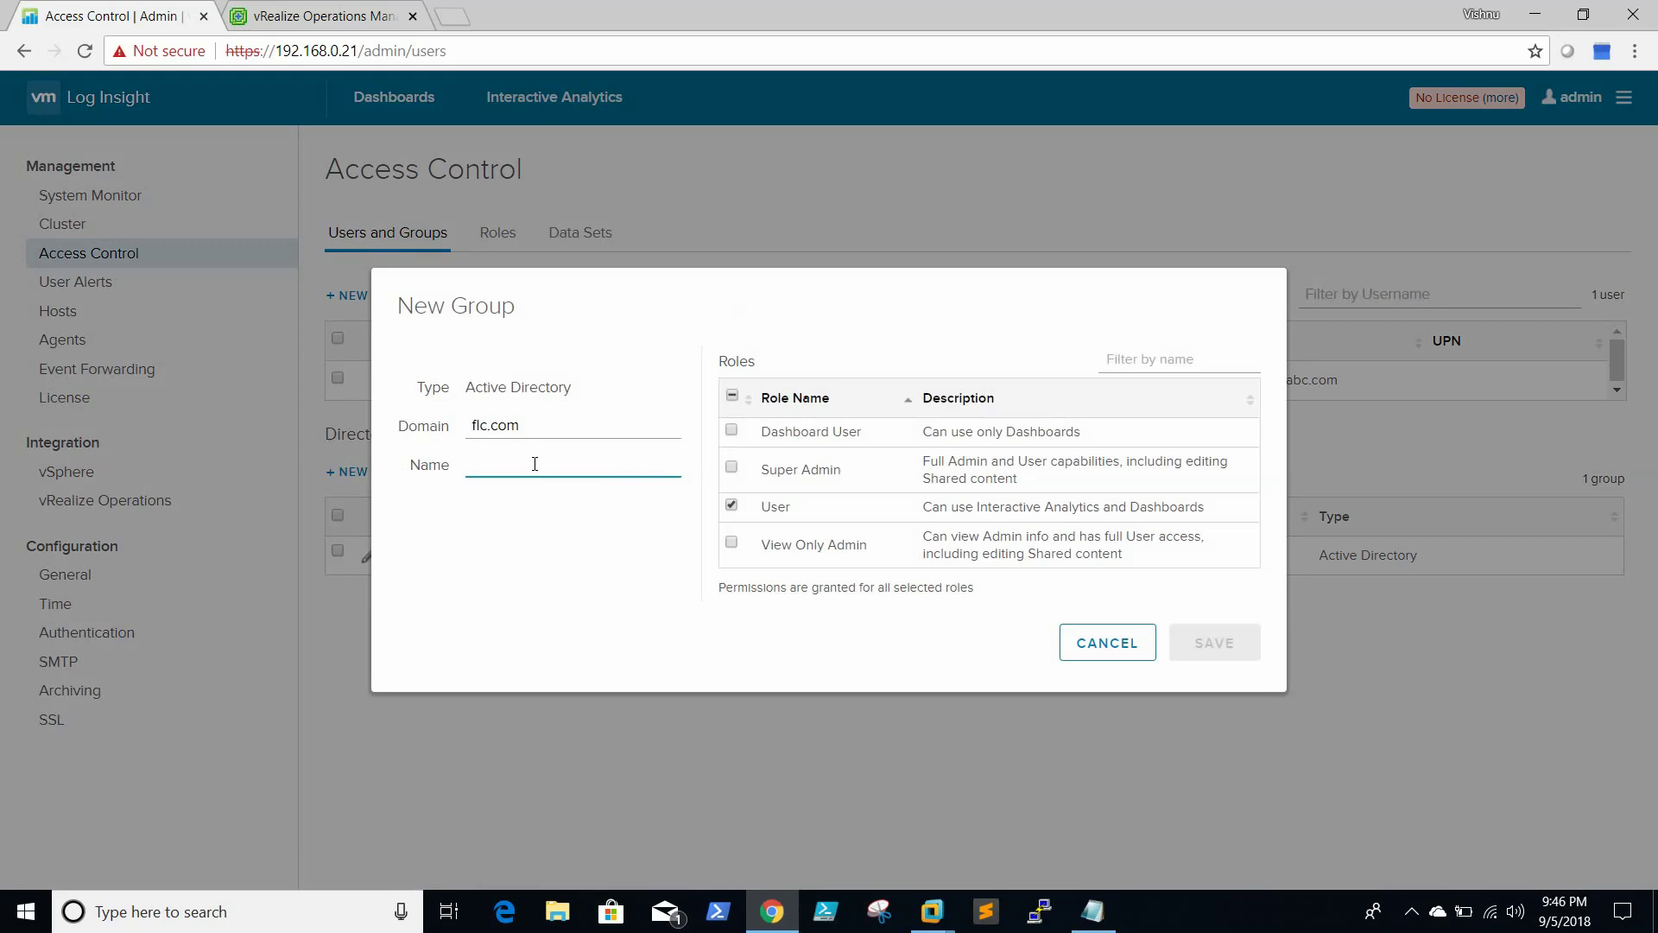
left_click(1199, 918)
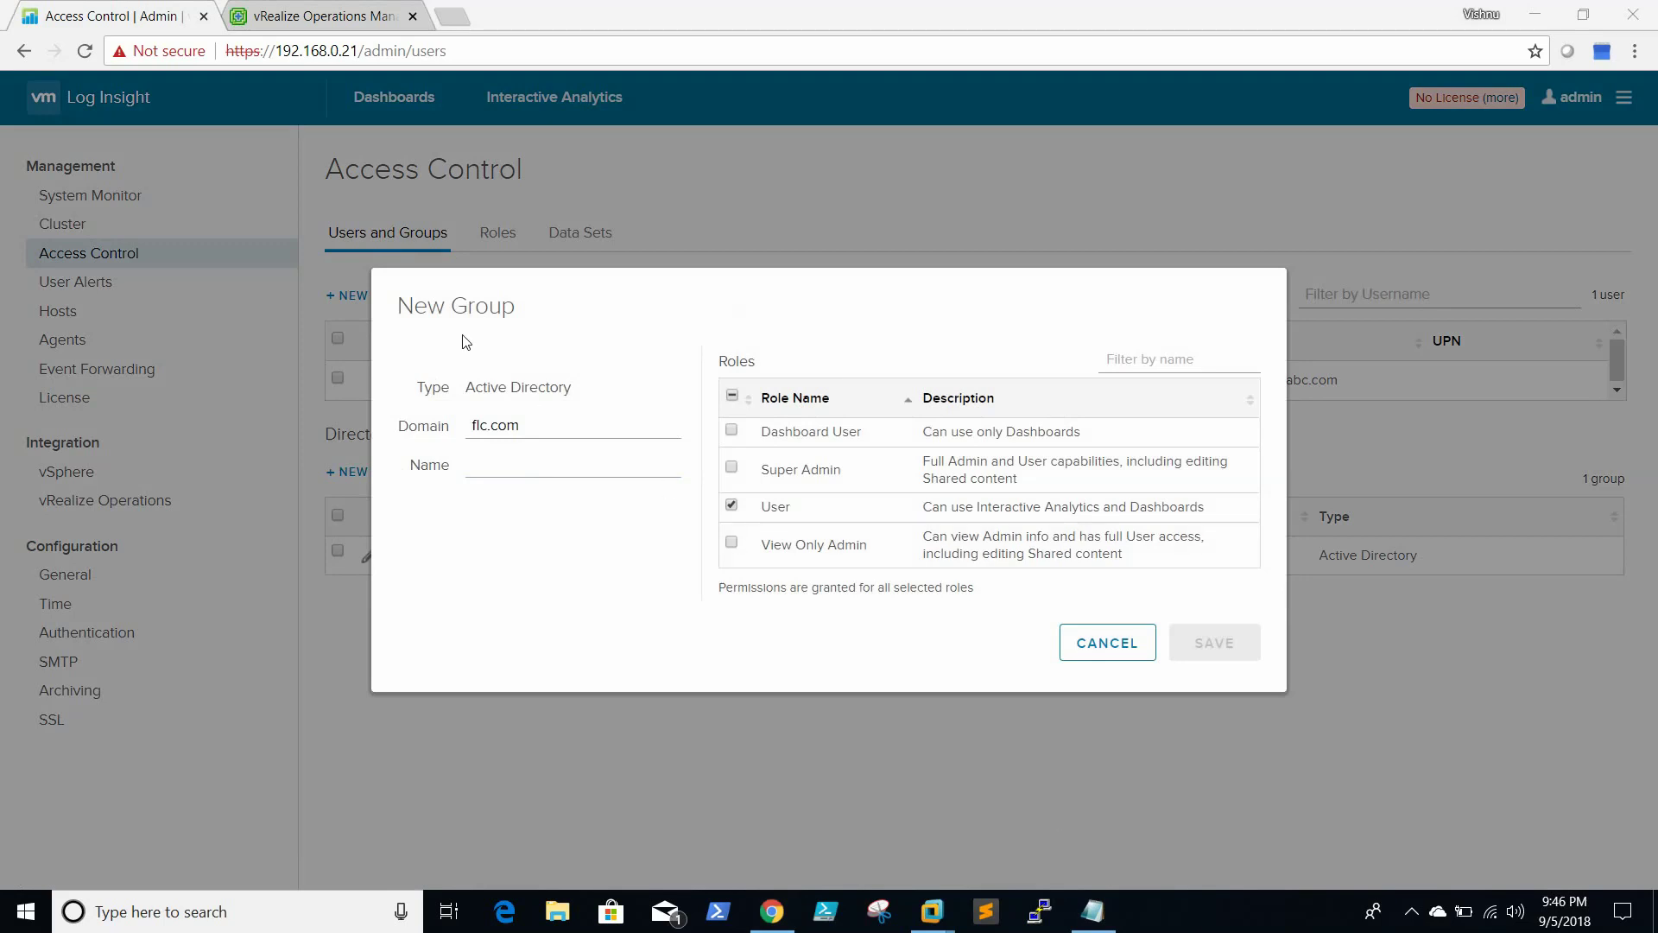
left_click(555, 471)
type("domain")
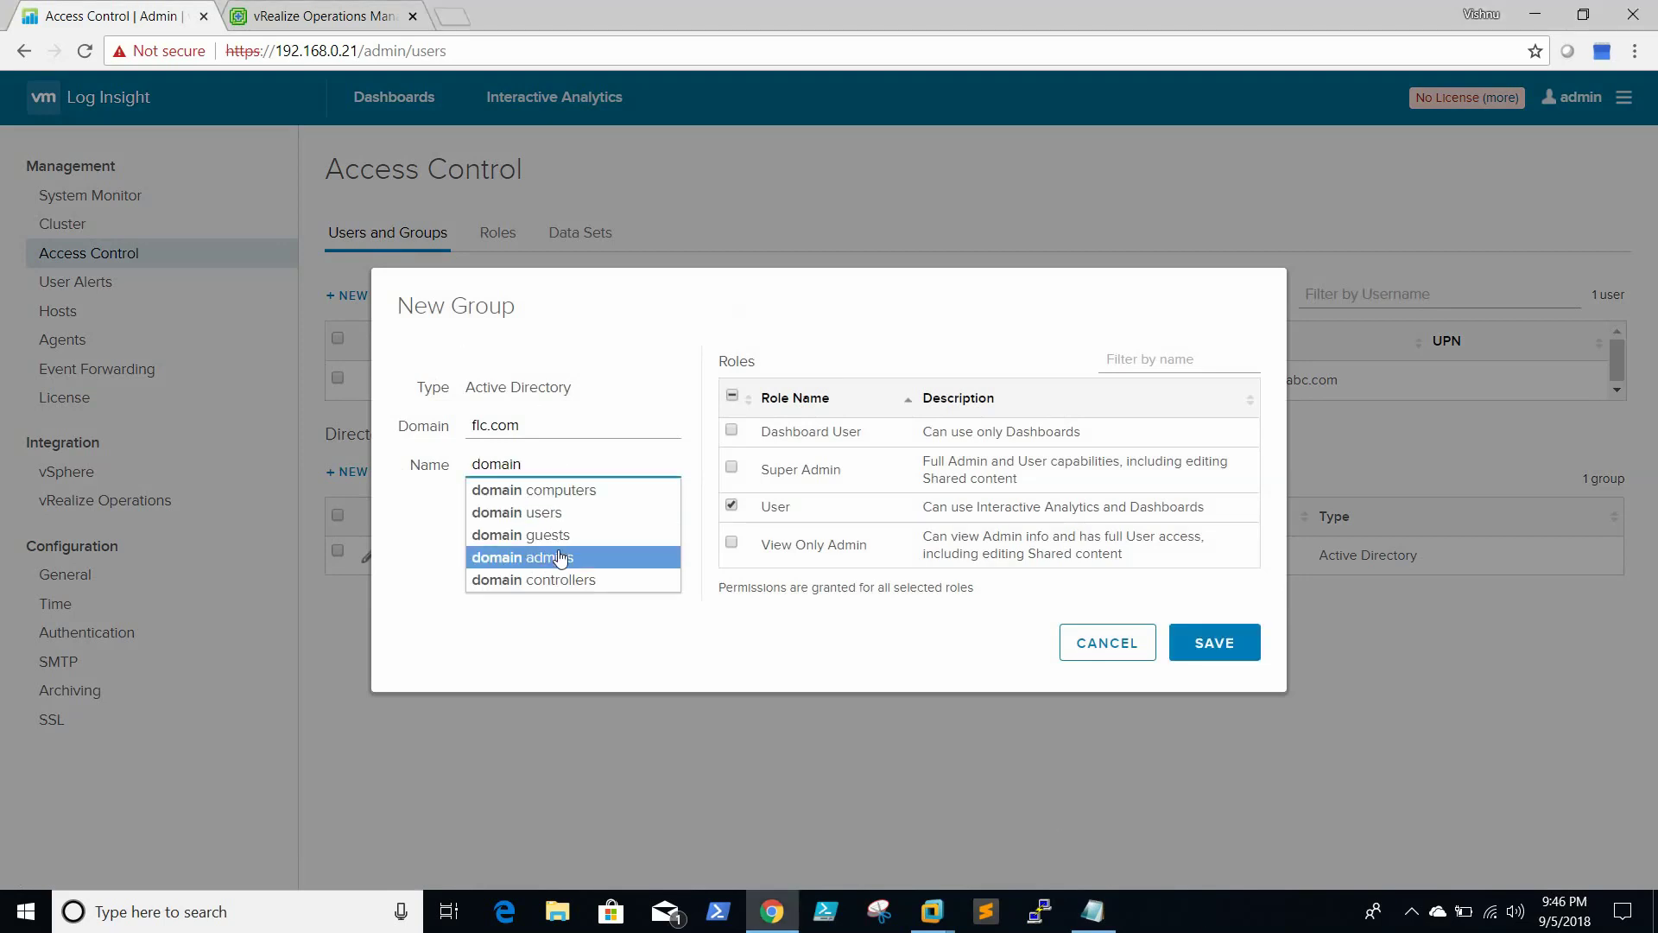
left_click(560, 557)
left_click(731, 467)
left_click(732, 506)
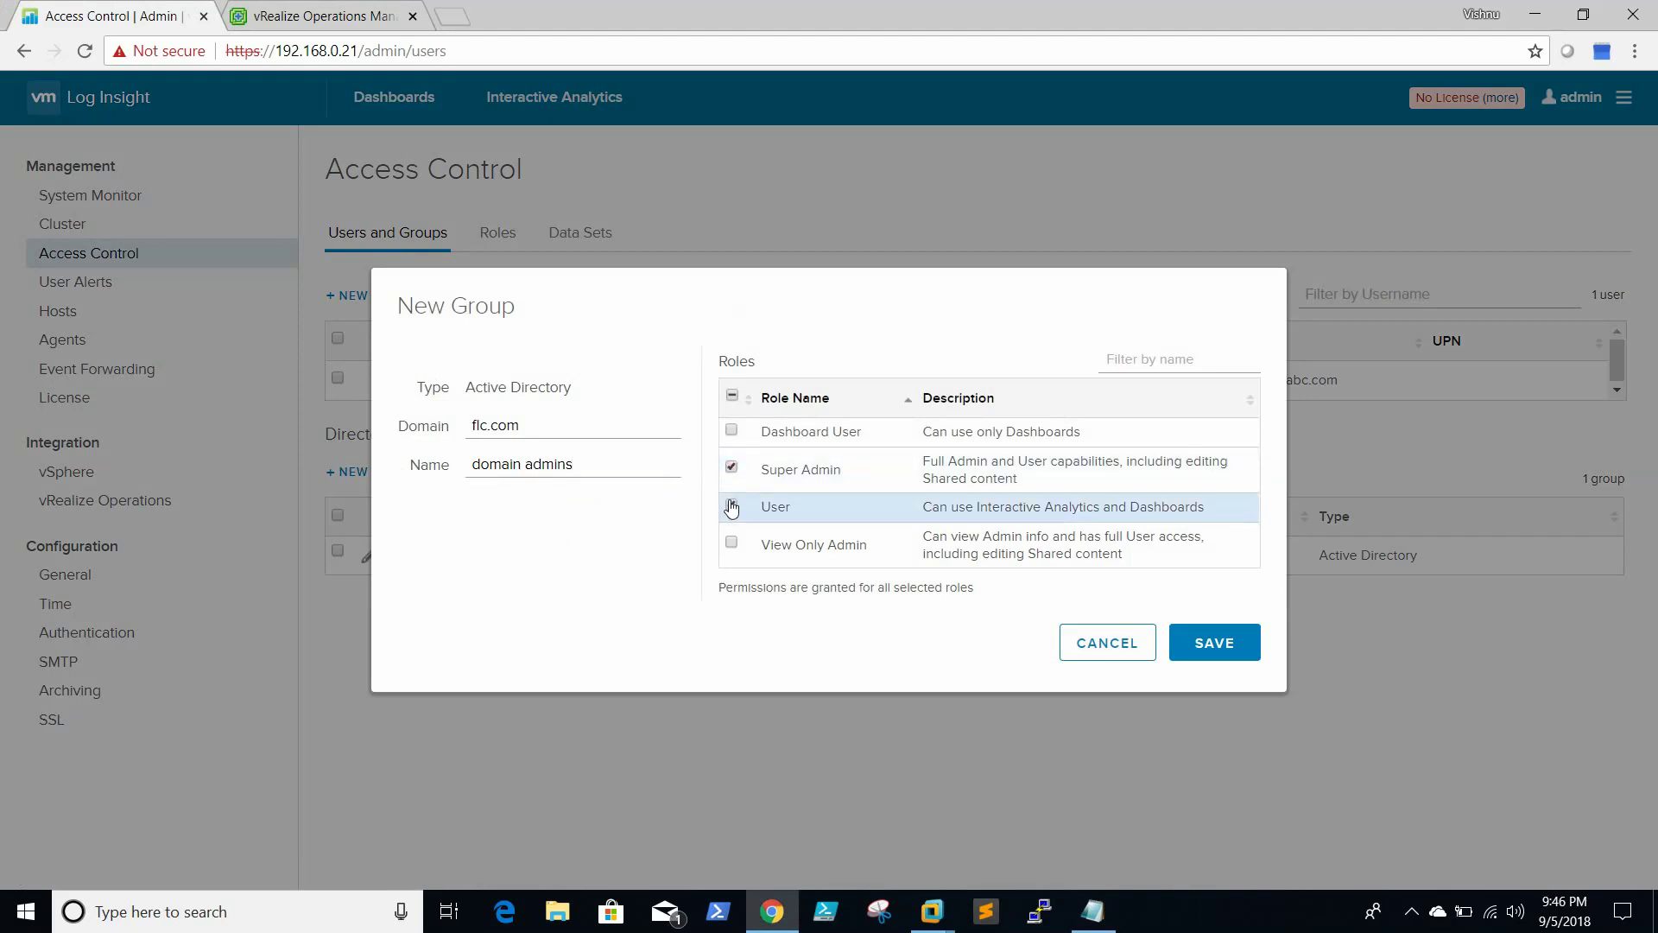
left_click(1212, 644)
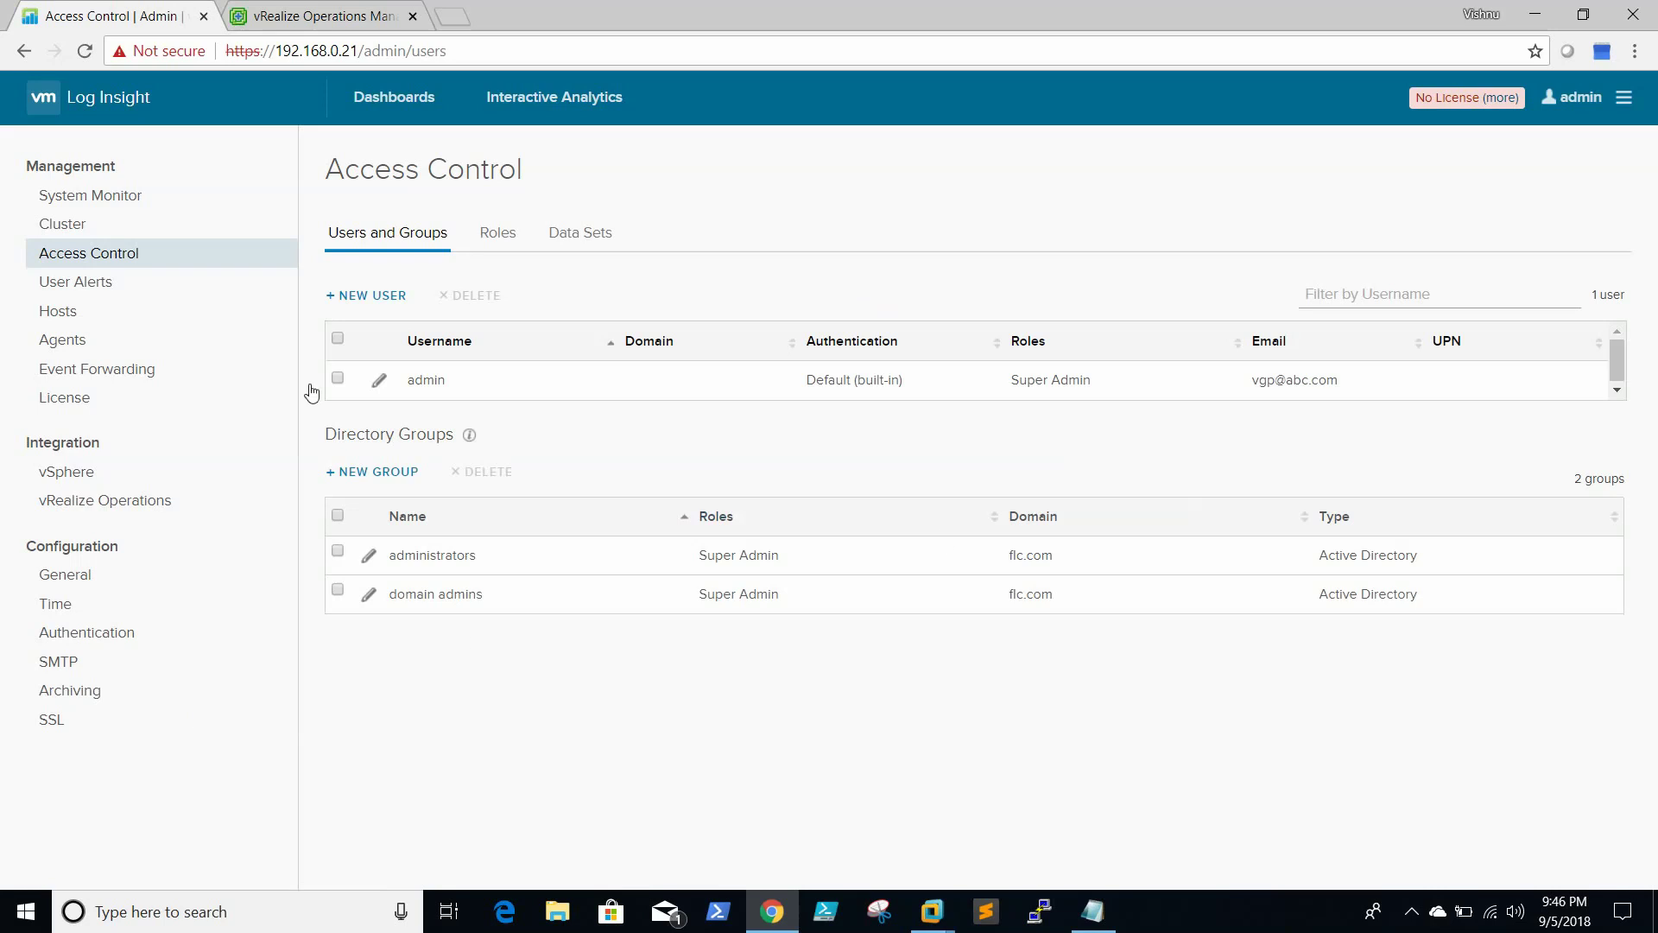
left_click(490, 237)
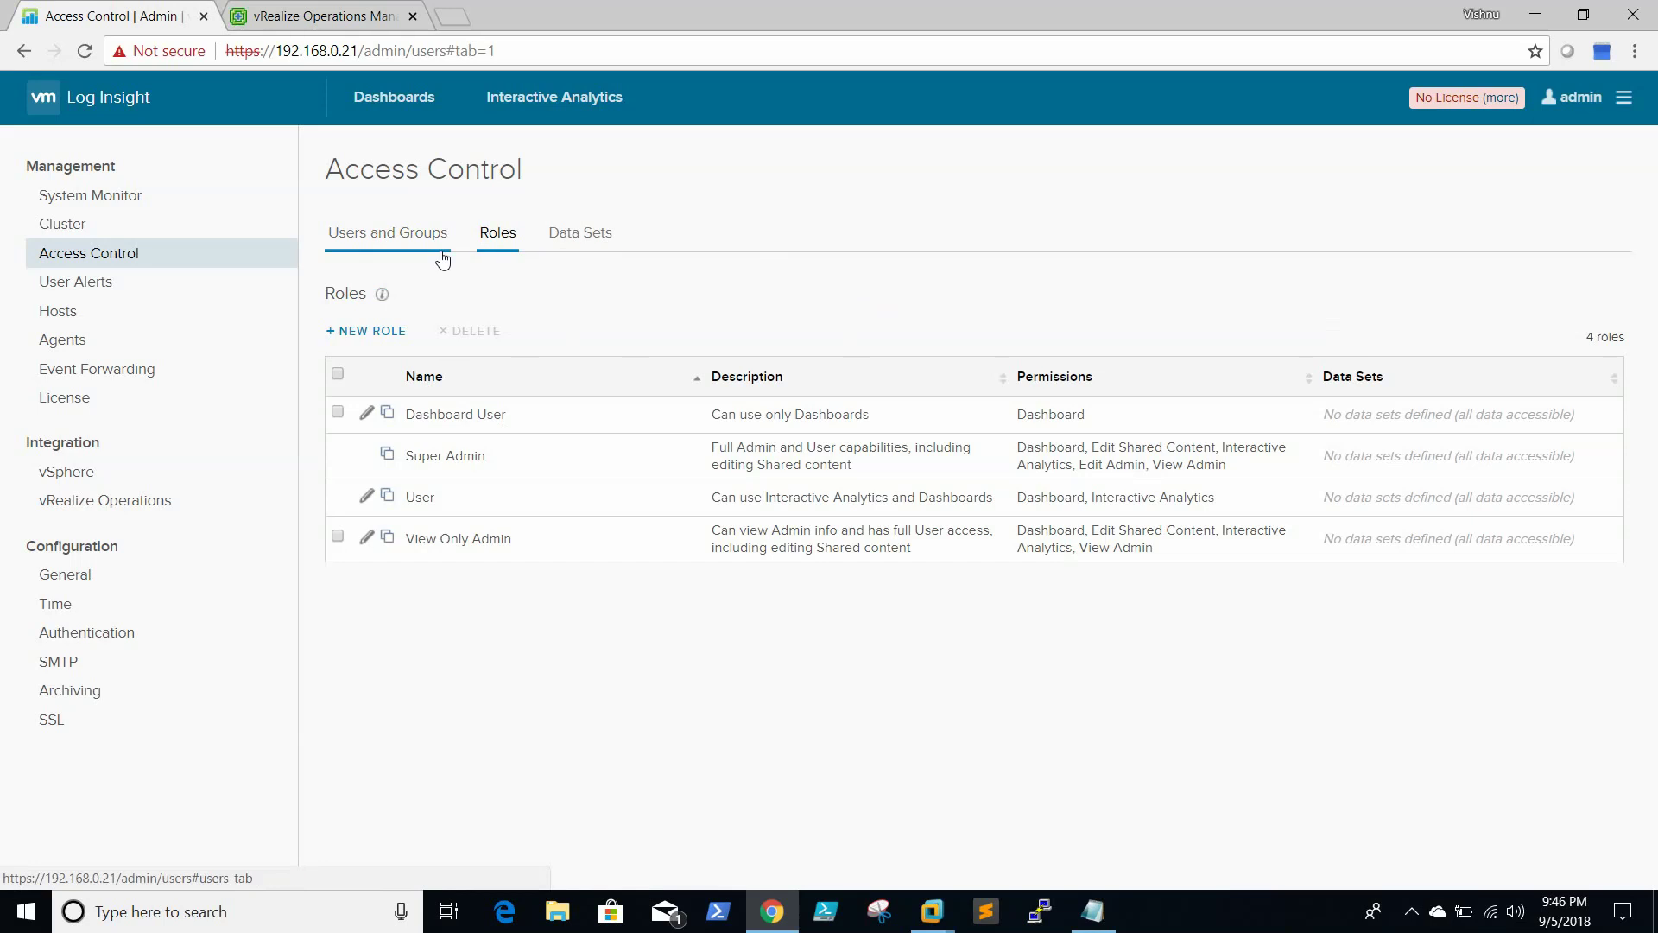
Review the event ingestion Statistics in System Monitor, then go to Interactive Analytics
left_click(96, 197)
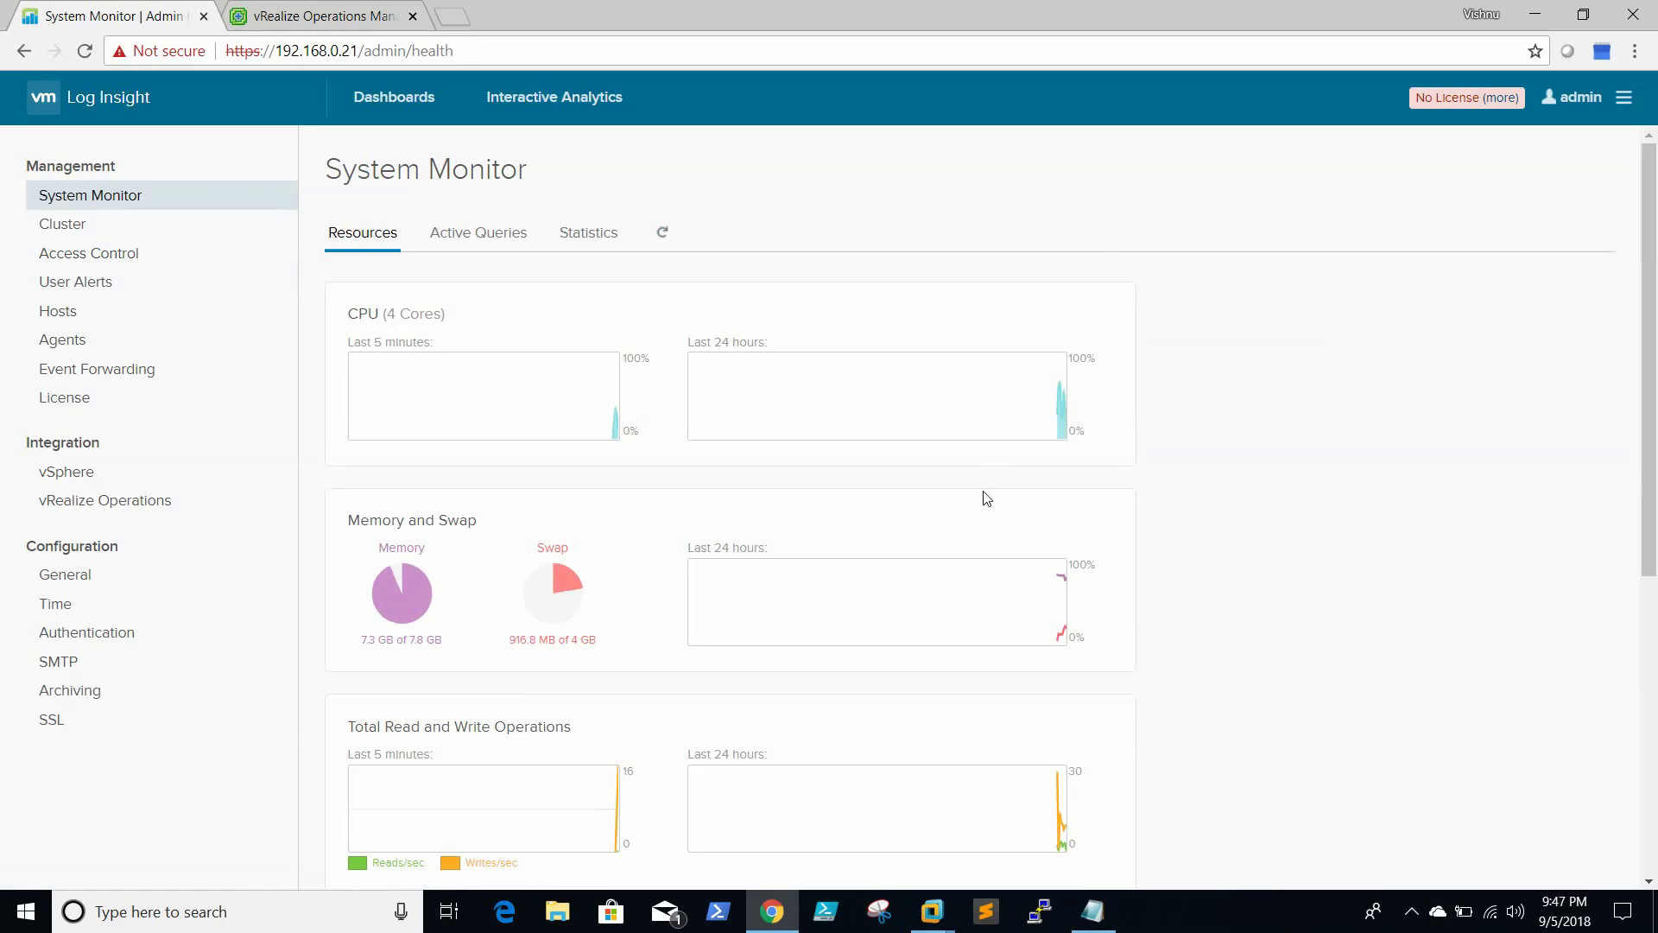
scroll(987, 499, "down", 6)
scroll(986, 499, "up", 3)
scroll(986, 498, "up", 4)
left_click(588, 235)
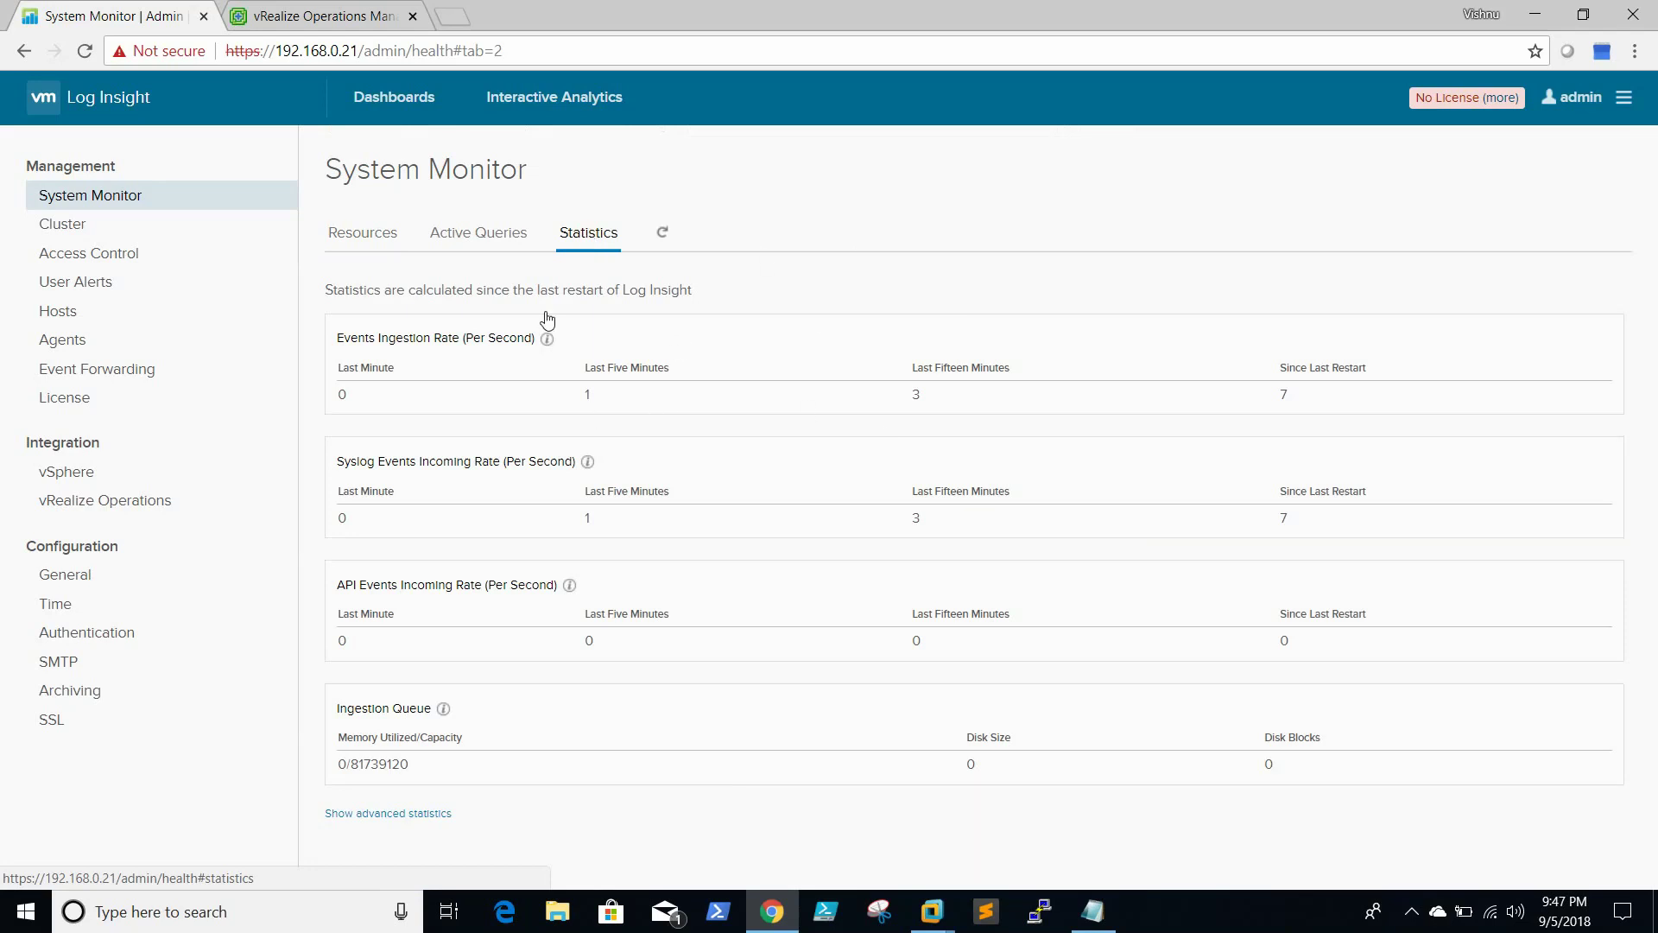
left_click(575, 98)
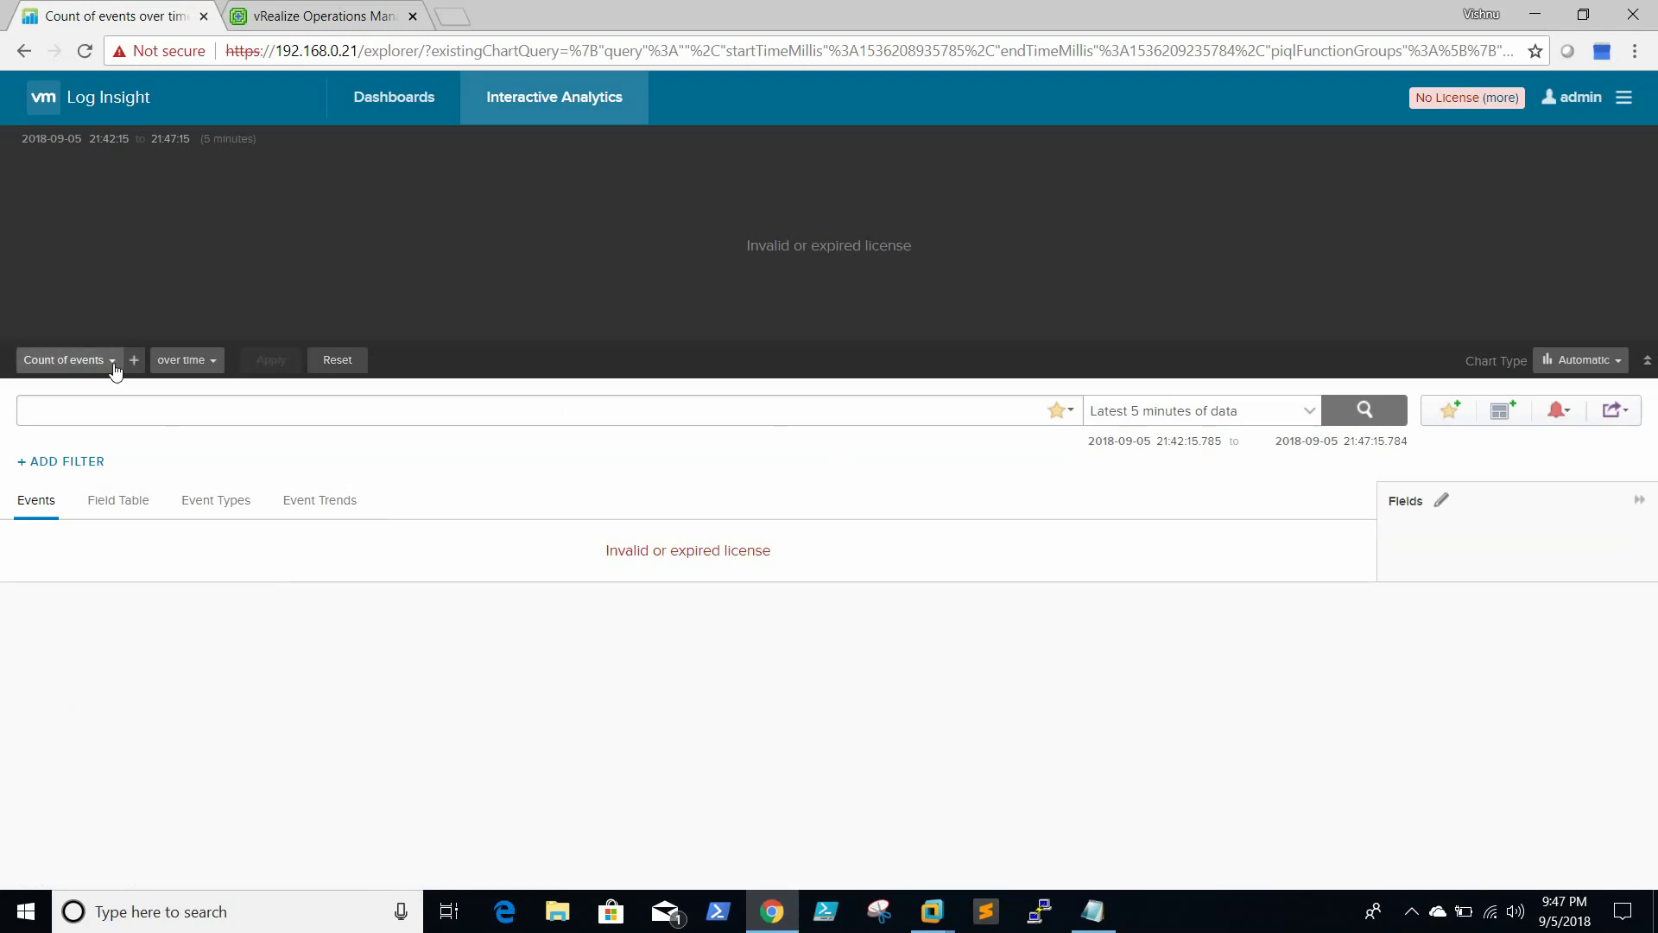
Inspect the Count of events aggregation choices and license status details, then go to Dashboards
left_click(61, 358)
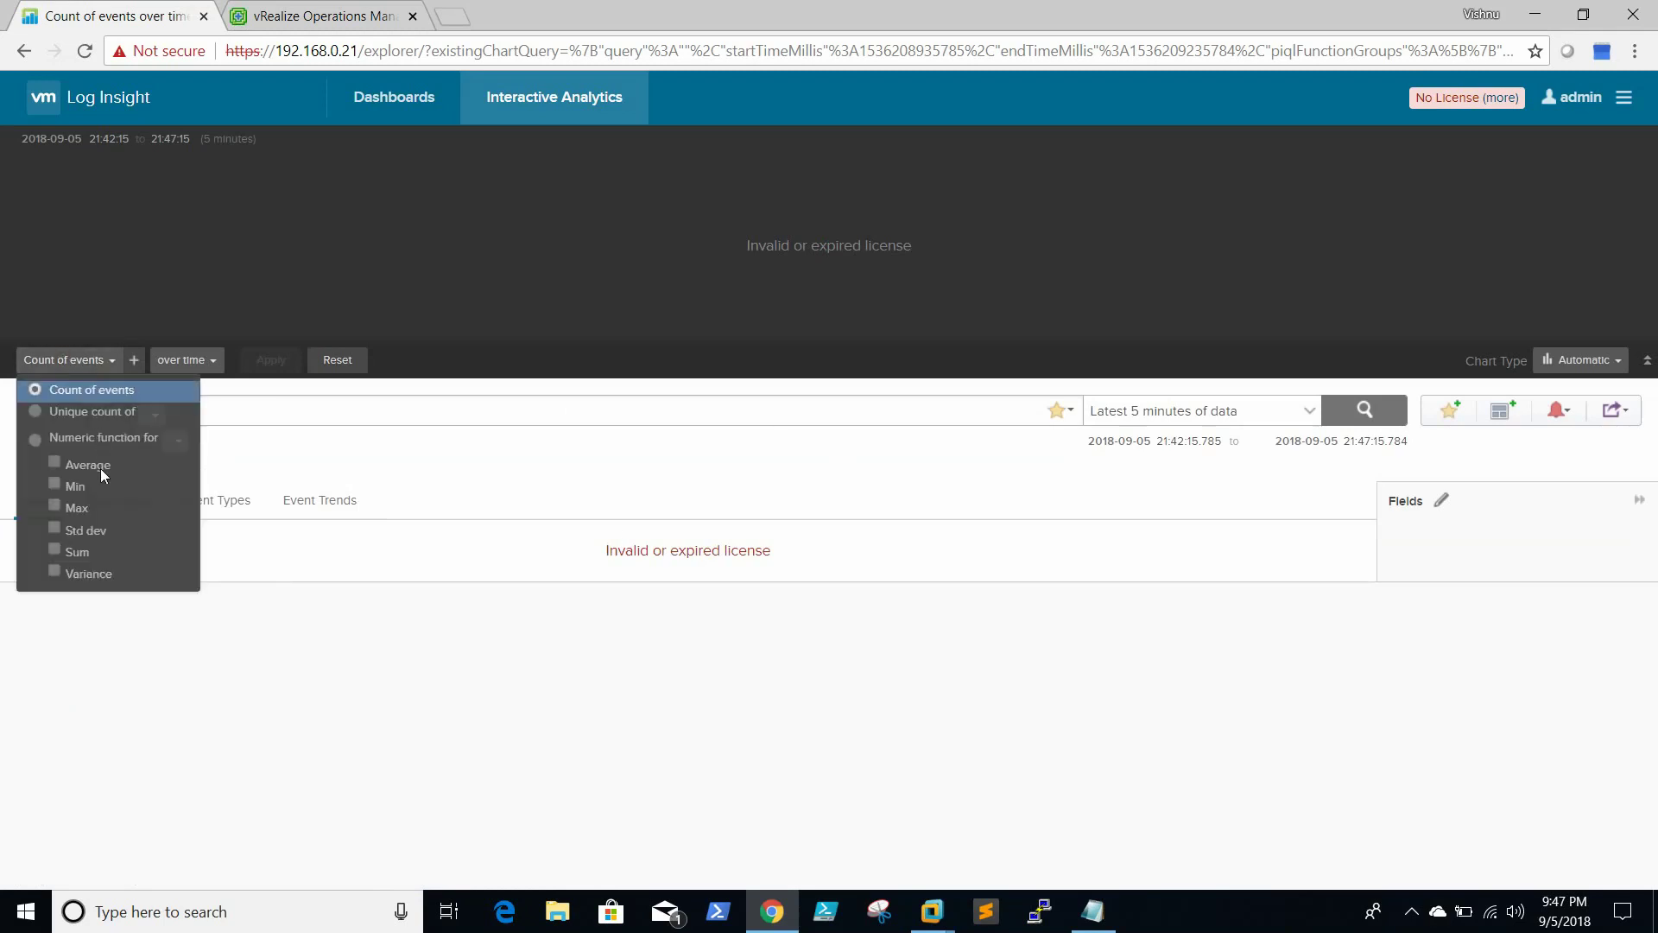
left_click(569, 288)
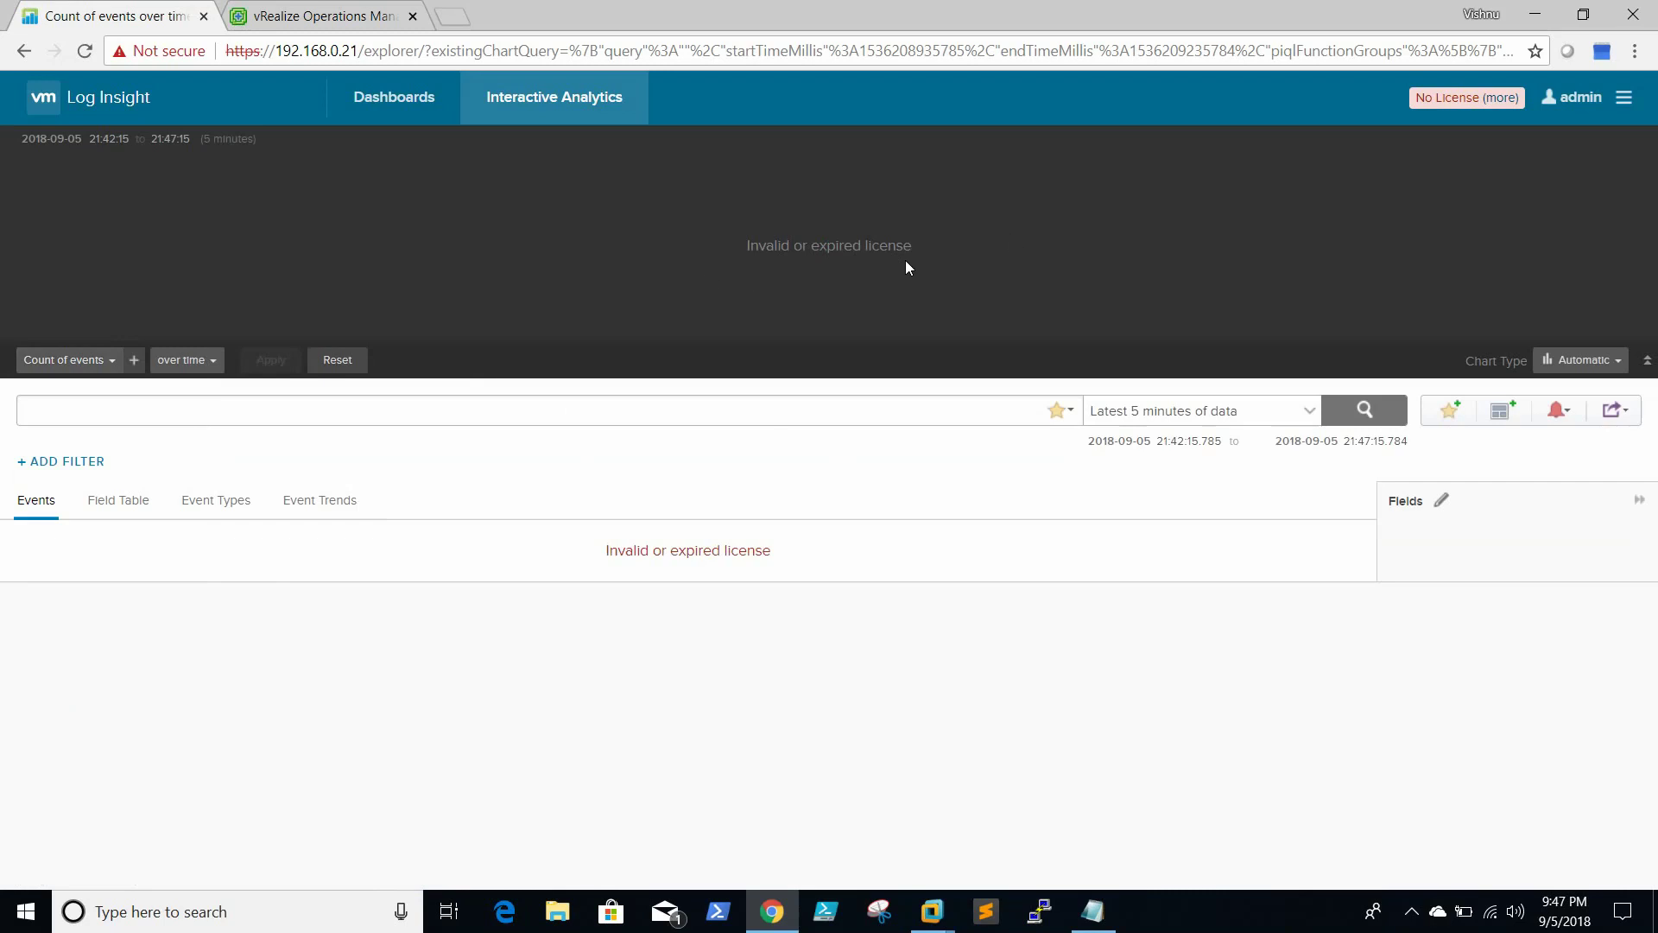
left_click(1507, 98)
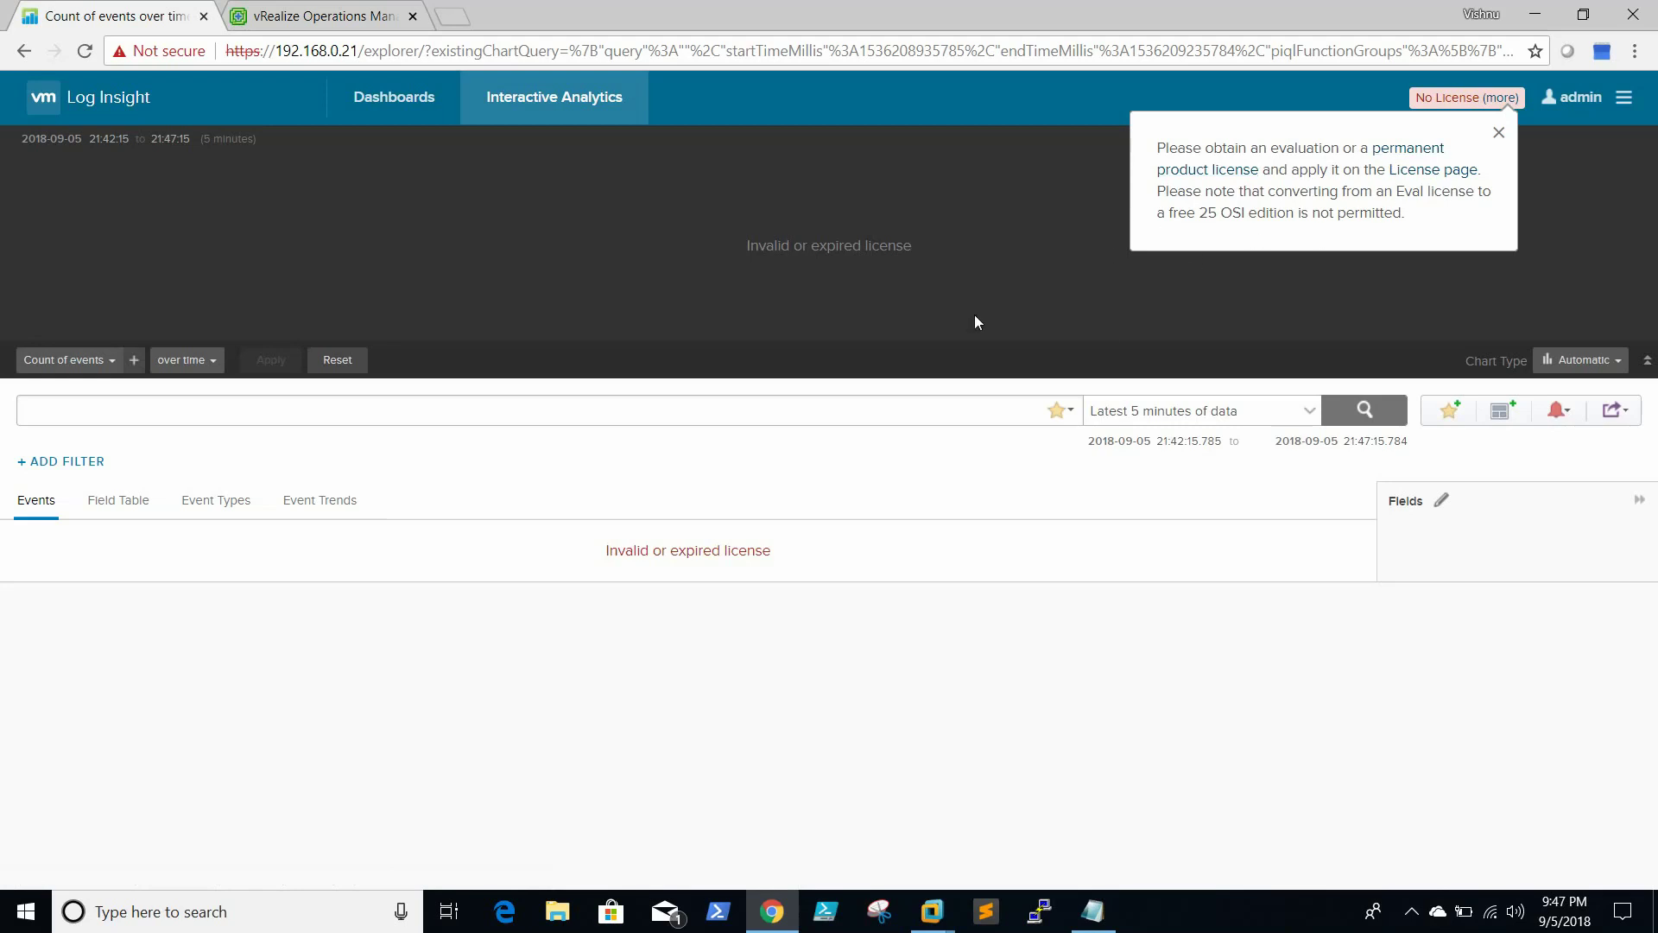
left_click(991, 292)
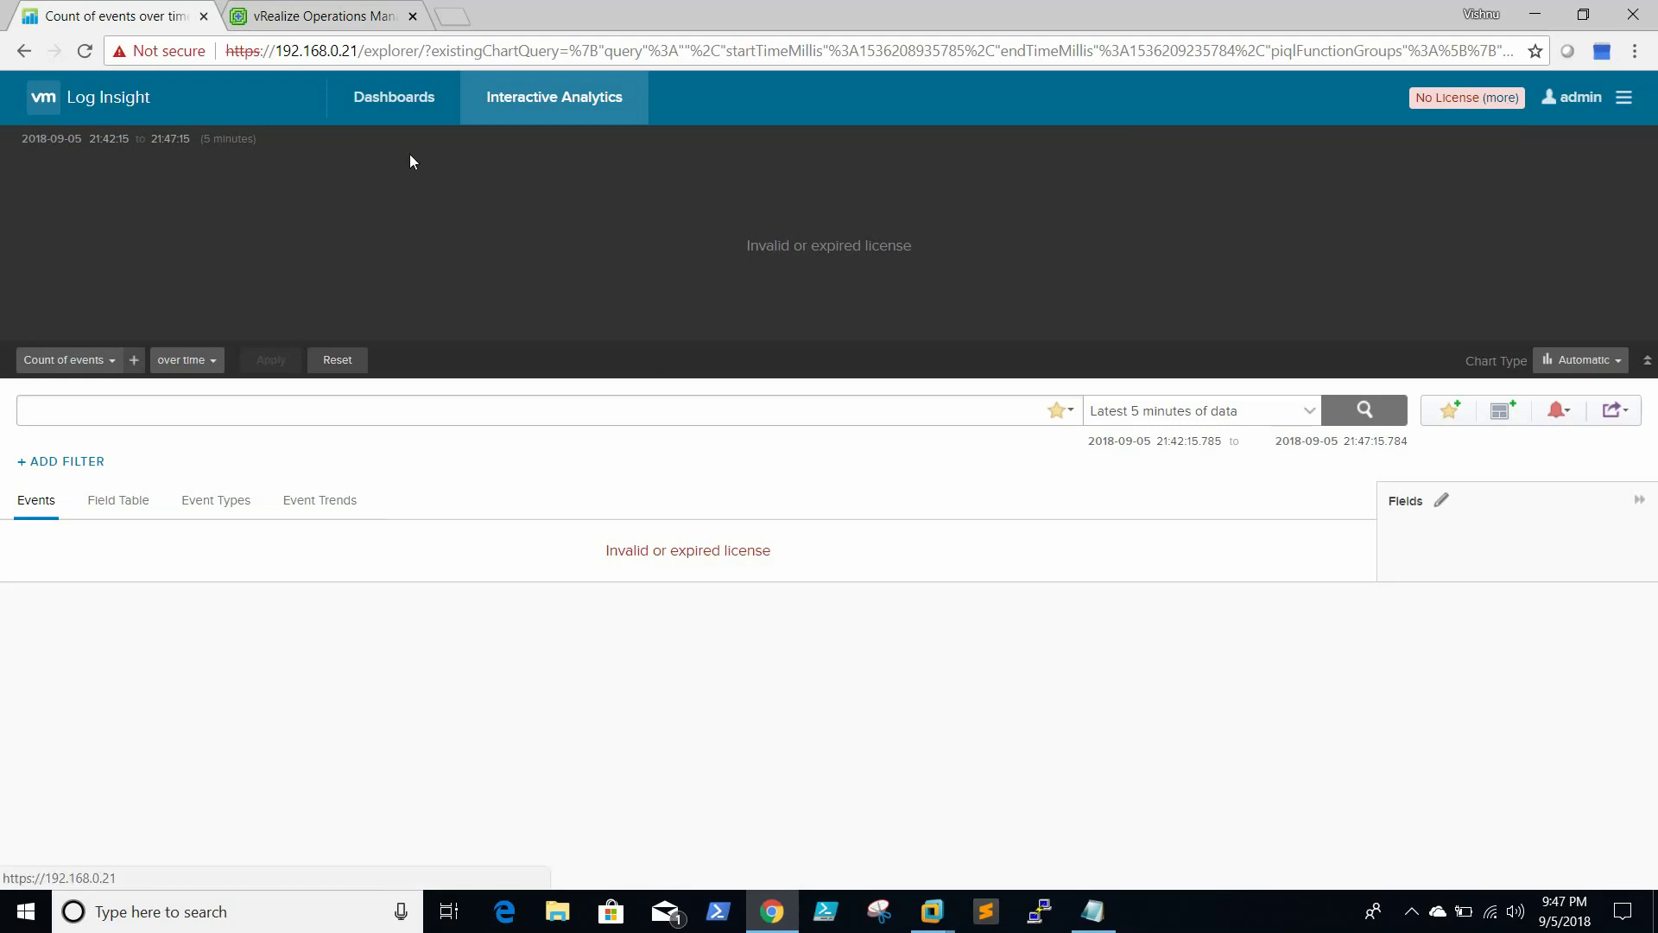
left_click(393, 111)
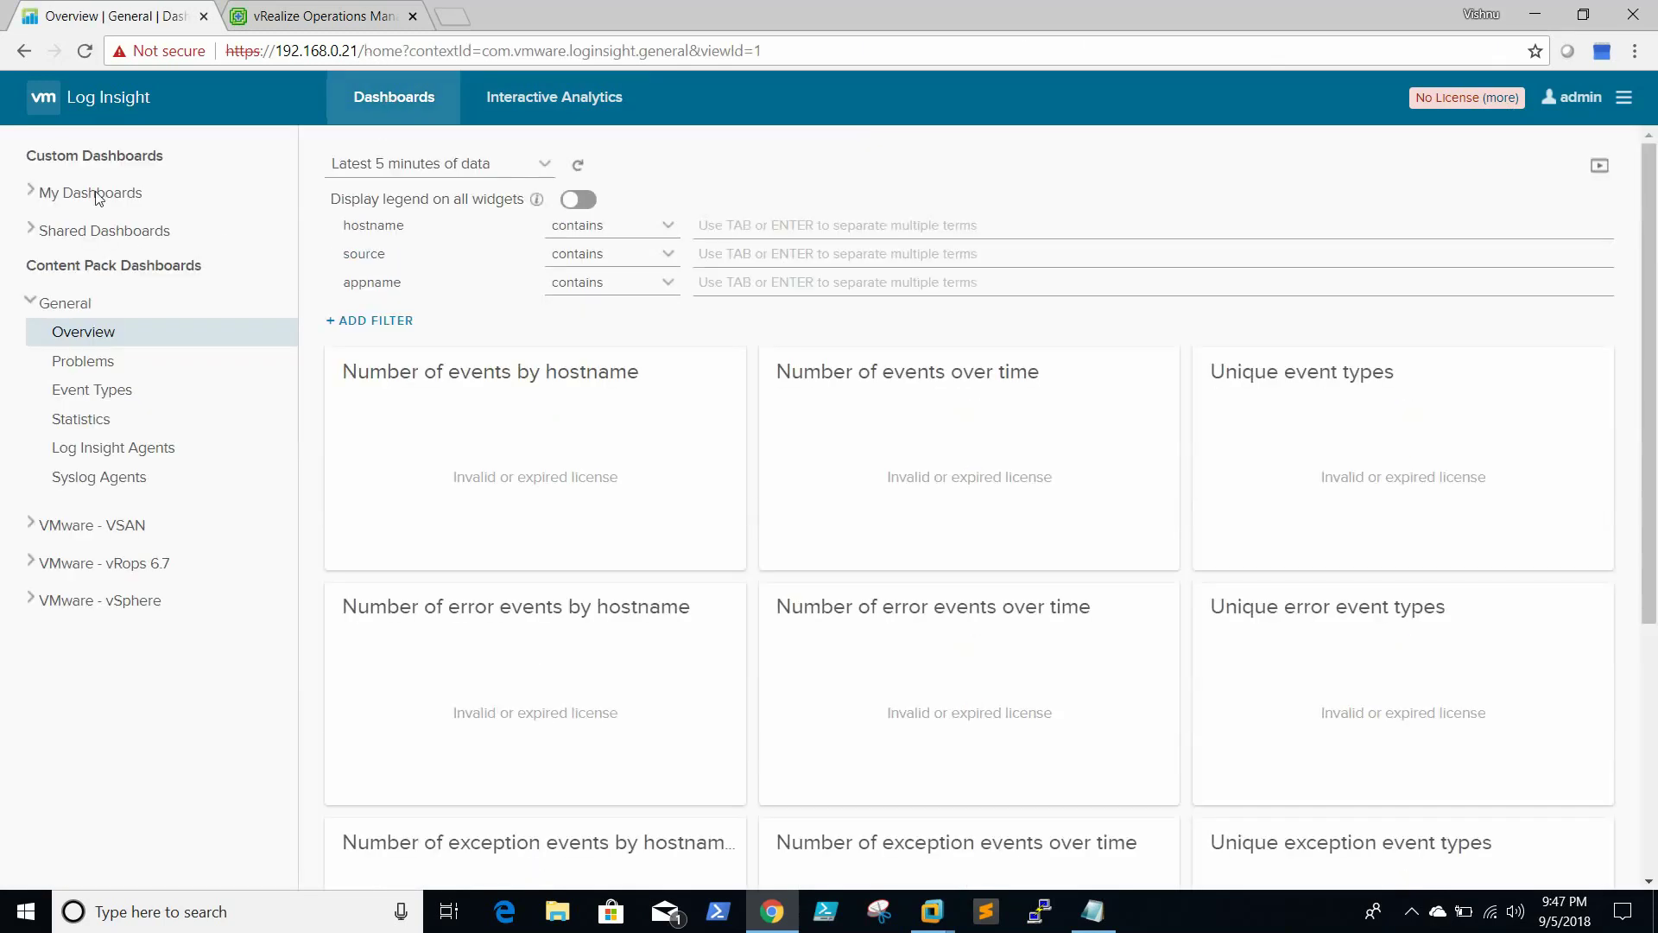
Expand My Dashboards and the VMware - vRops 6.7 pack to show Cluster - Overview
left_click(95, 197)
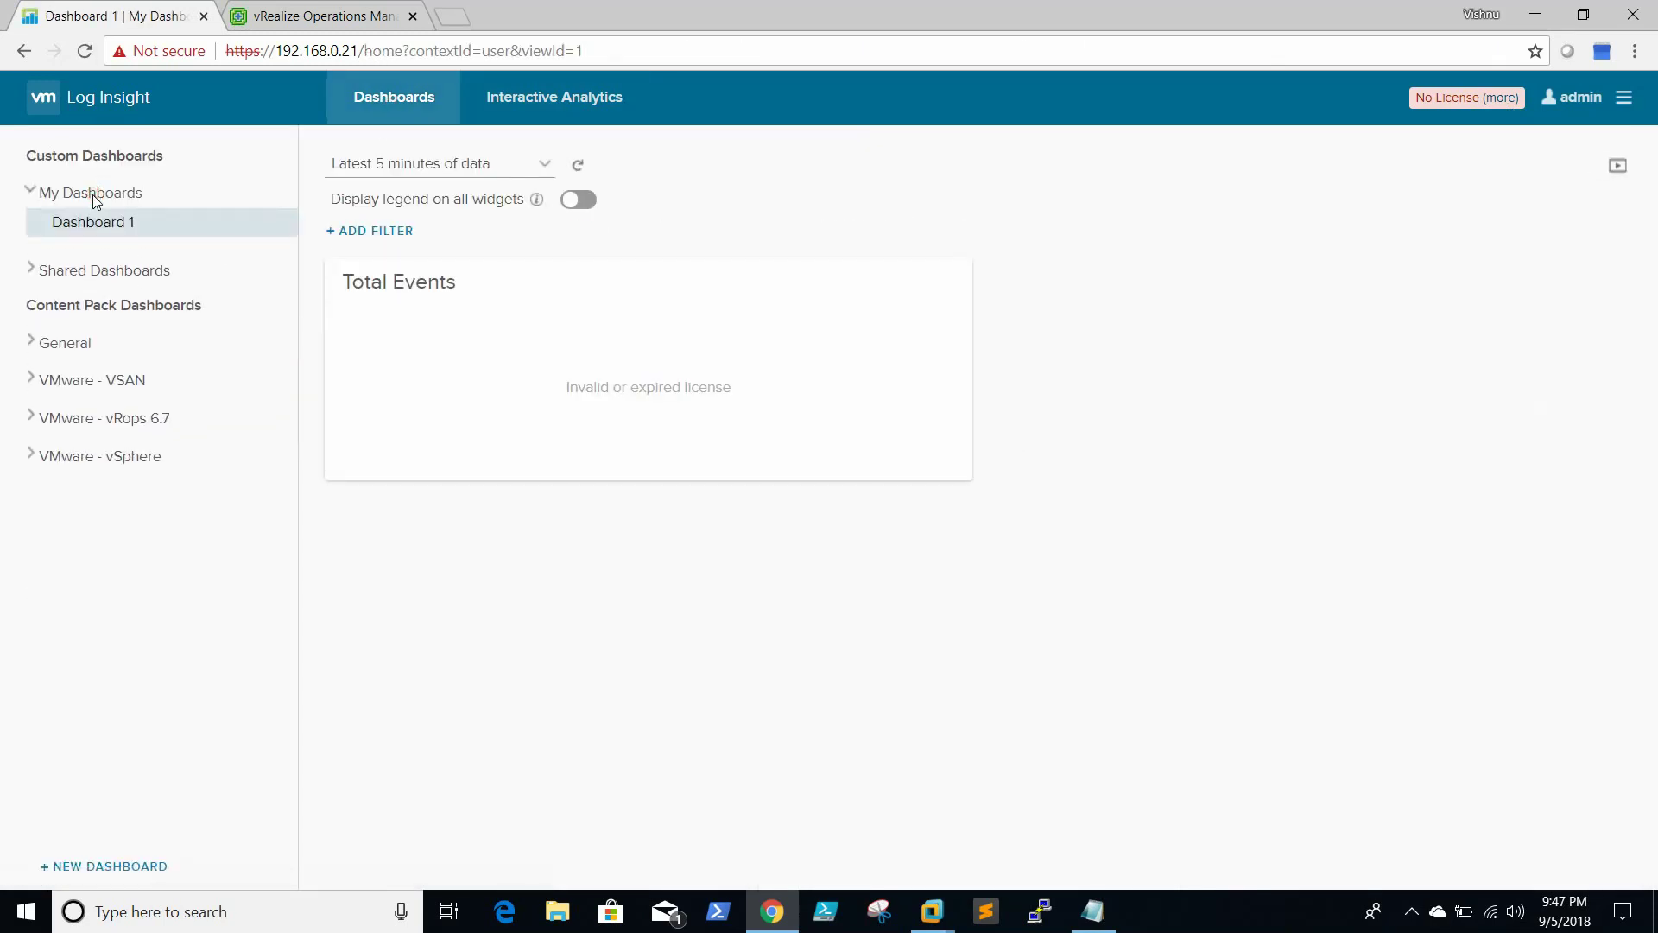
mouse_move(83, 232)
left_click(126, 420)
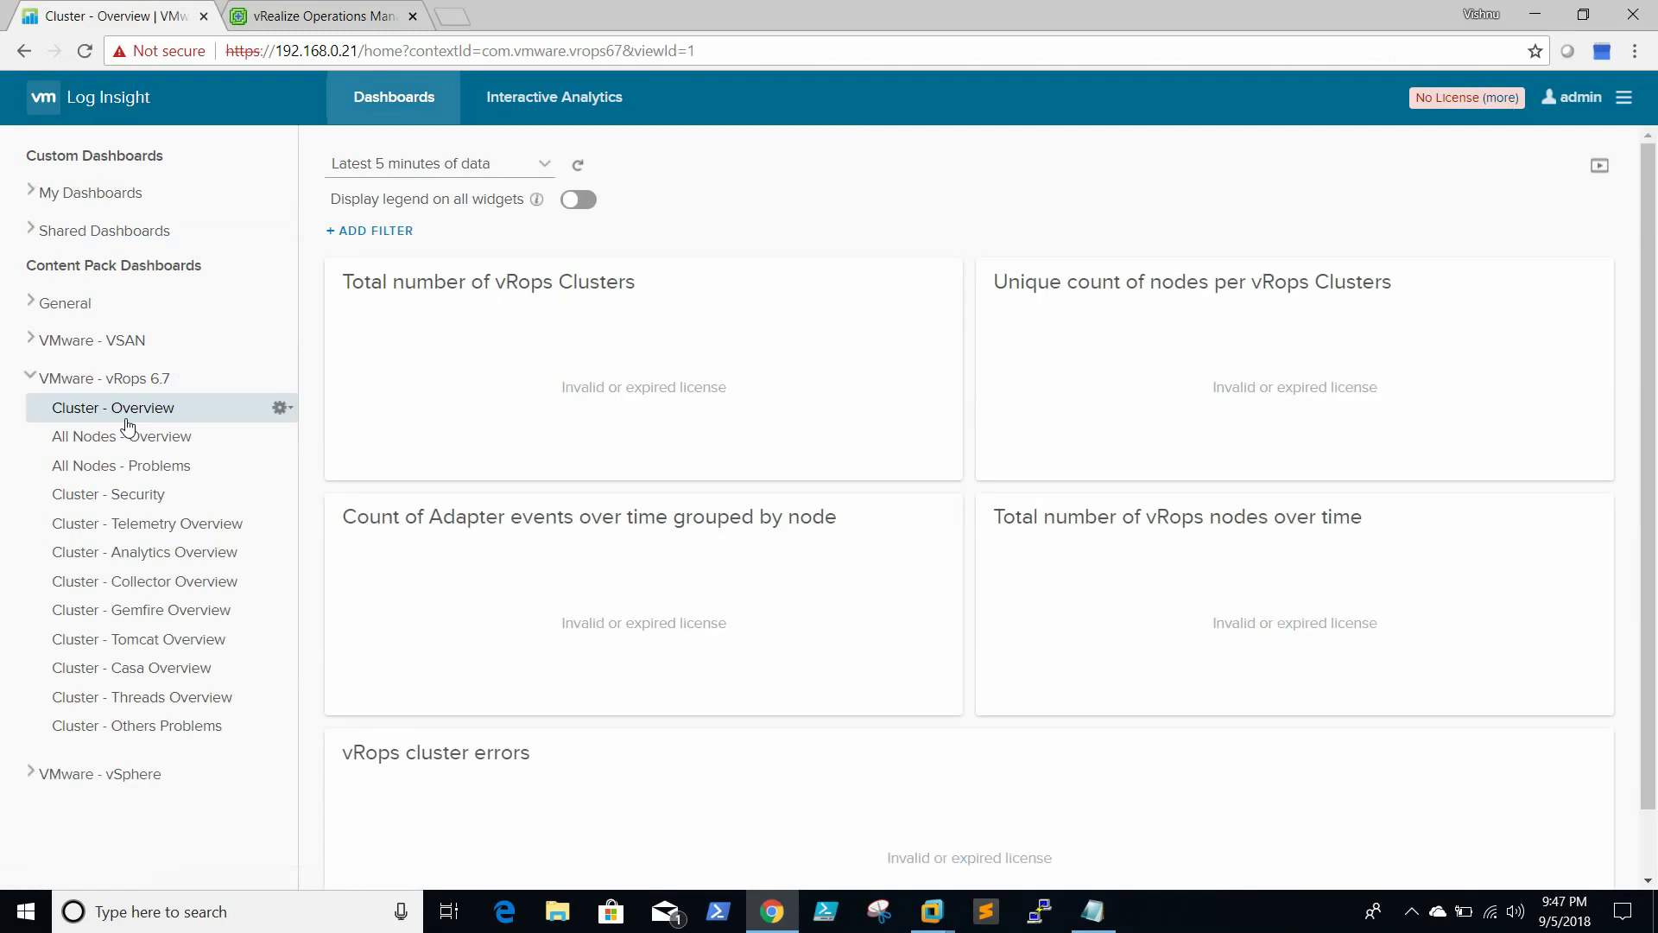